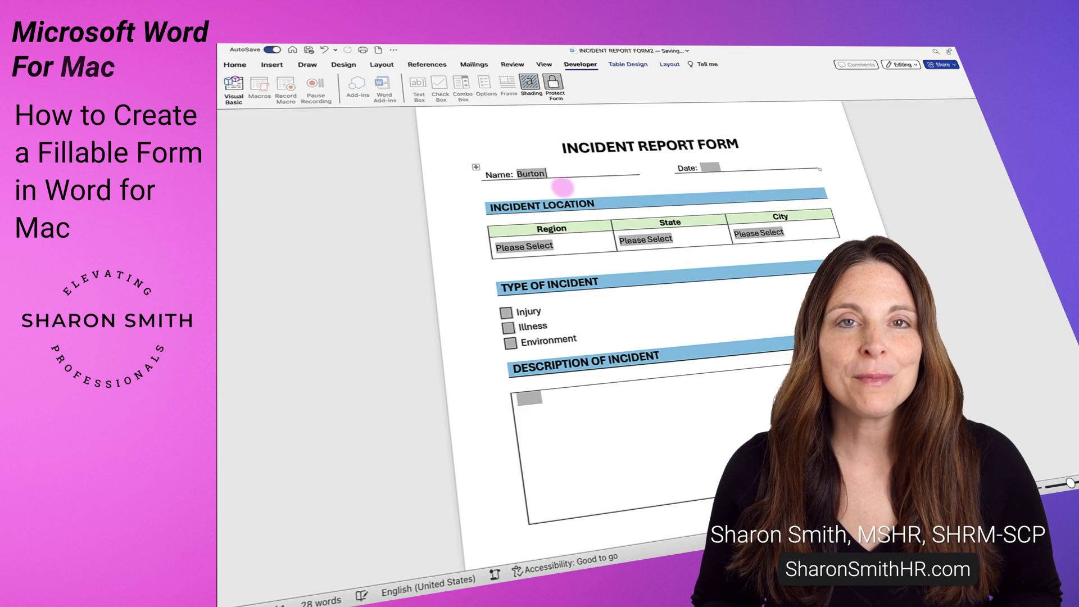
Step: Fill in the sample form's date, choose North as Region, and tick Illness
text(r)
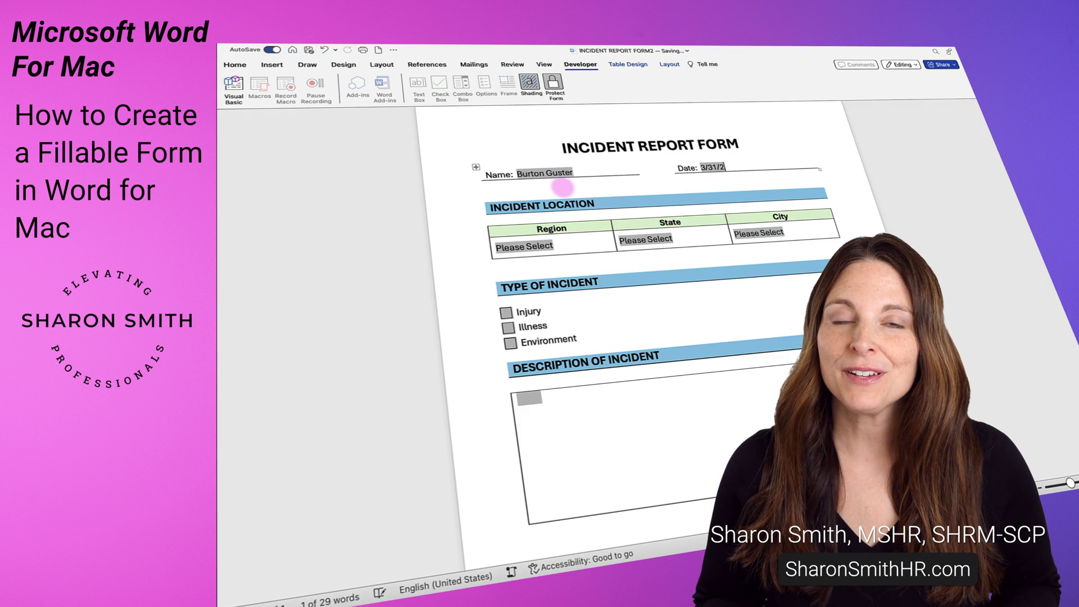
text(4)
key(Tab)
click(559, 246)
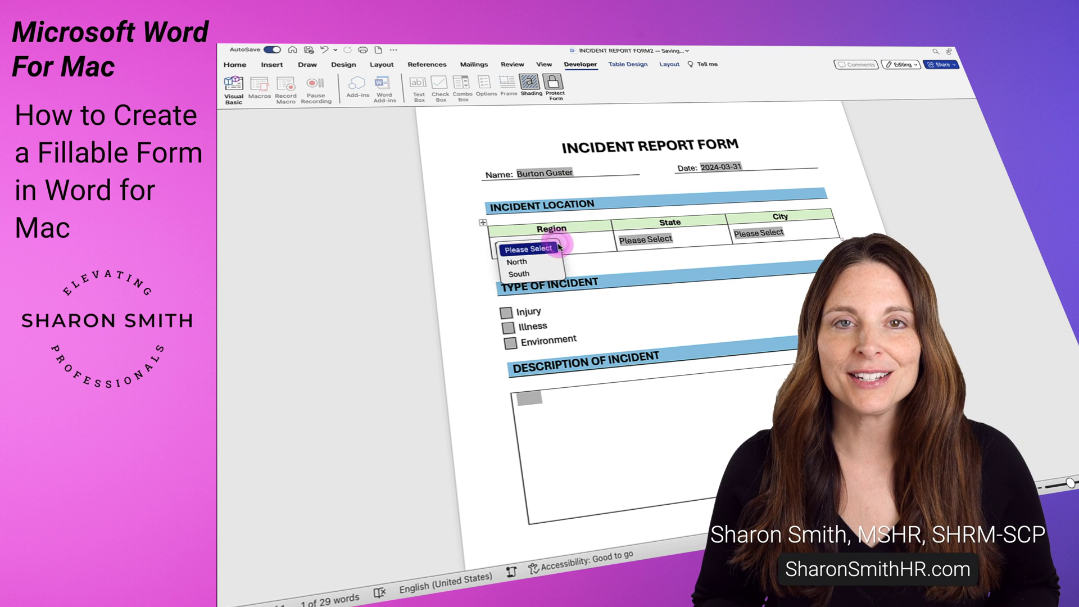
click(516, 262)
click(508, 327)
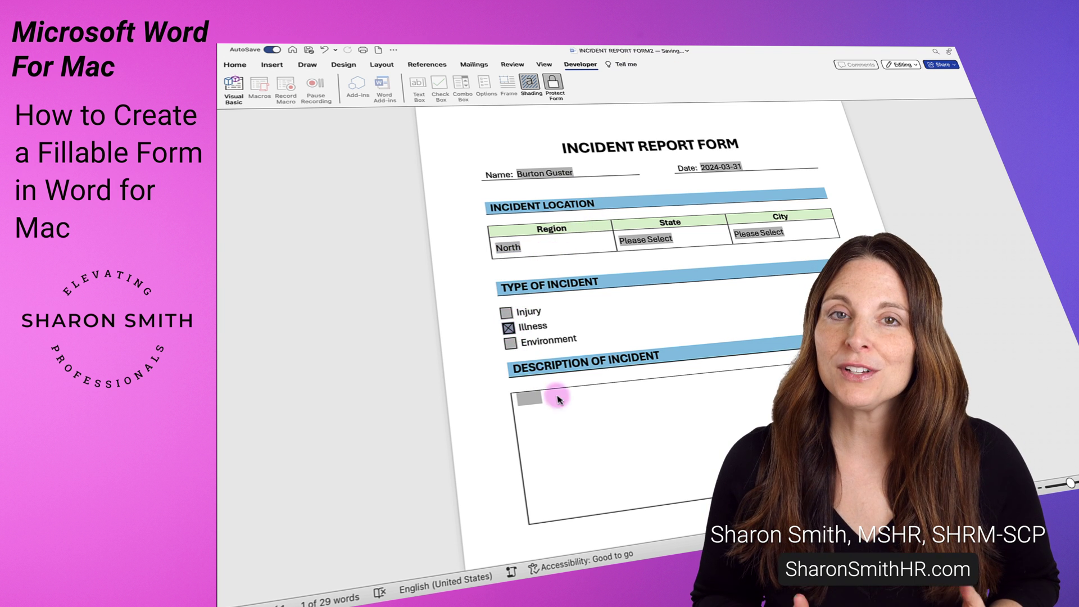
Step: Unprotect the form, review the Name field settings, and set the Date field to yyyy-MM-dd
click(554, 85)
double_click(551, 173)
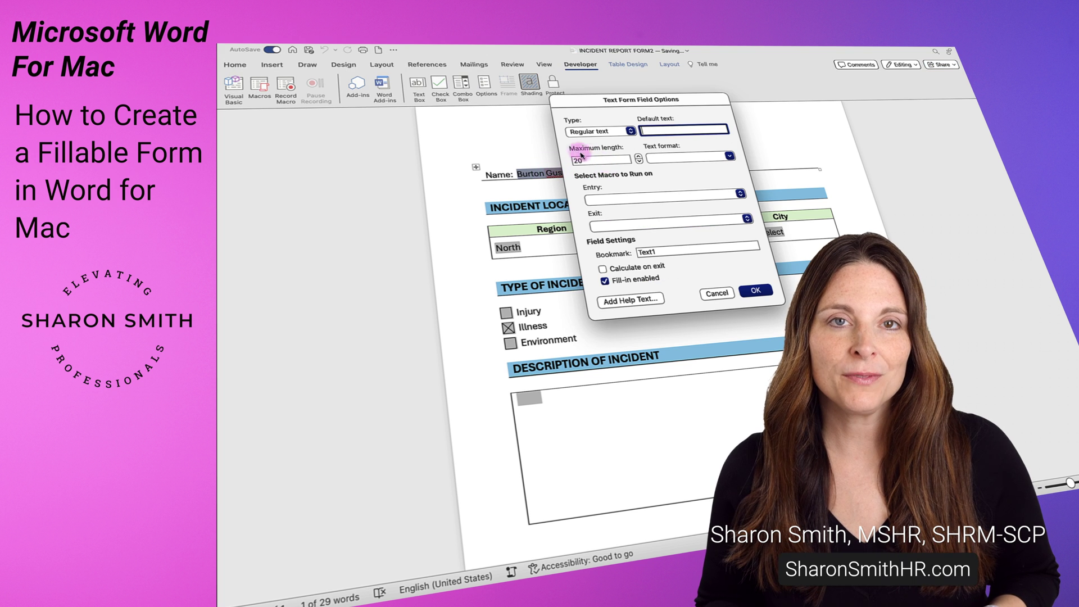
click(755, 290)
click(725, 168)
double_click(725, 167)
click(729, 156)
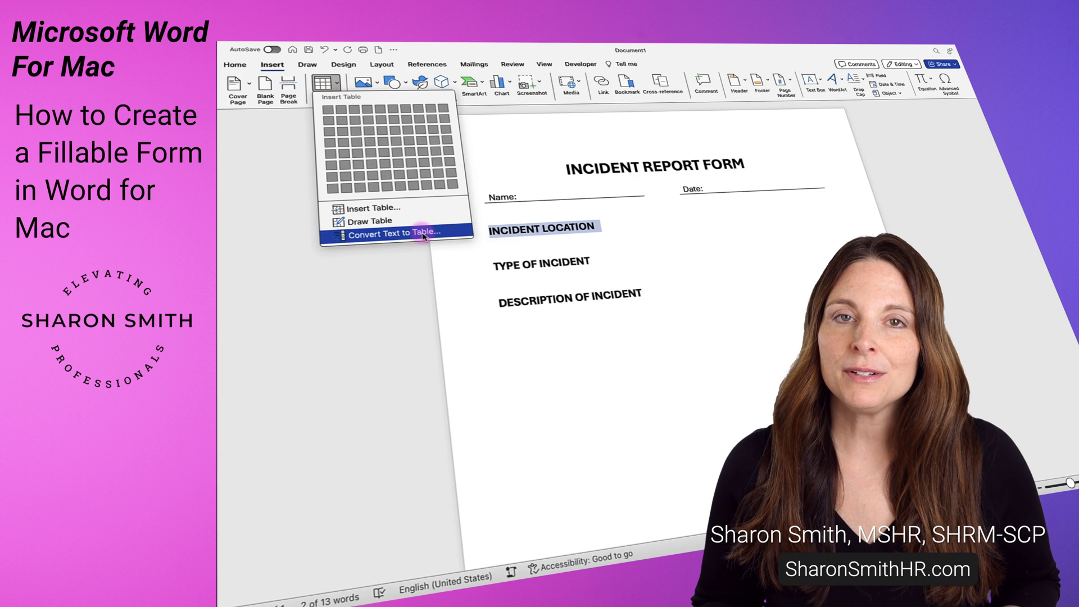
click(394, 234)
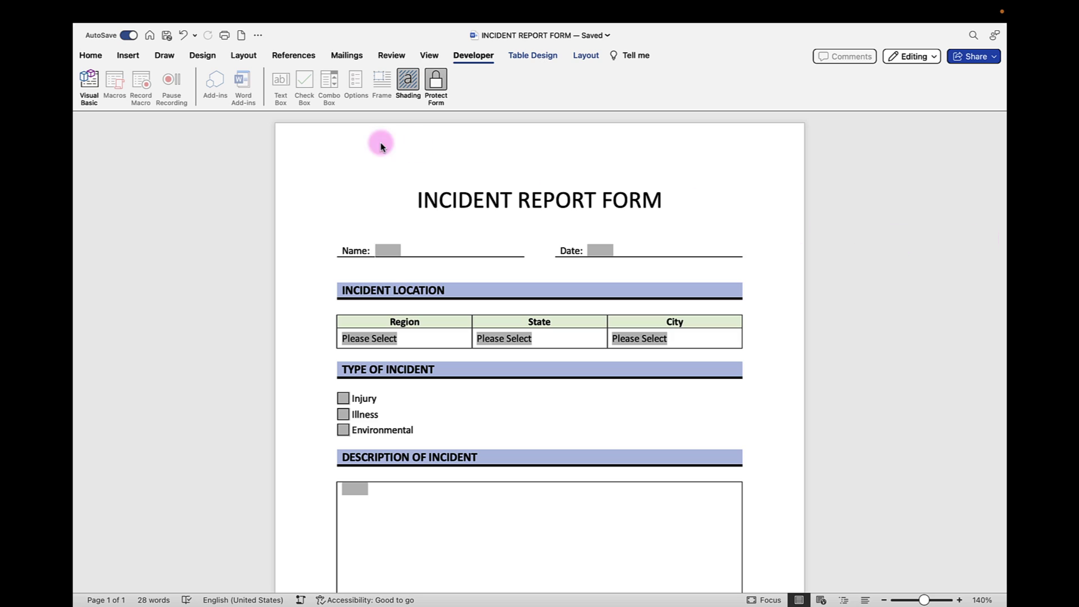
click(87, 11)
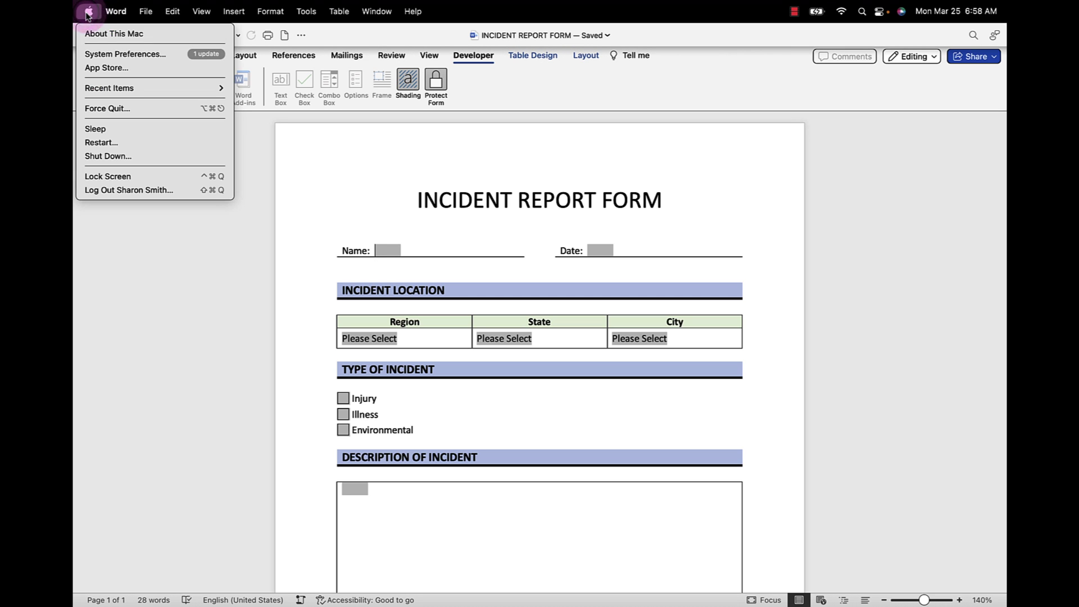
click(101, 32)
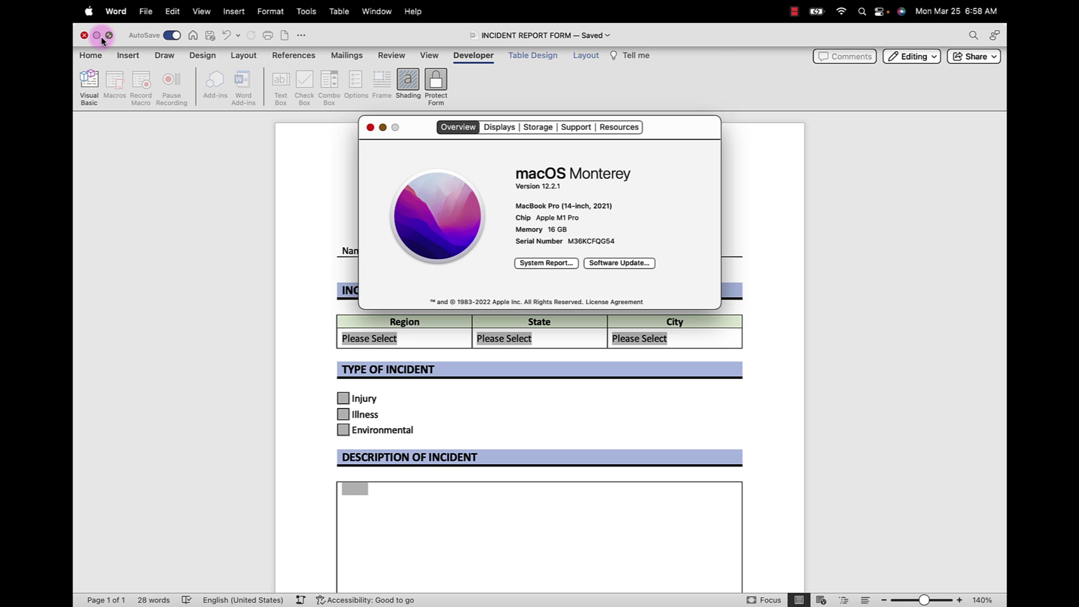
click(370, 127)
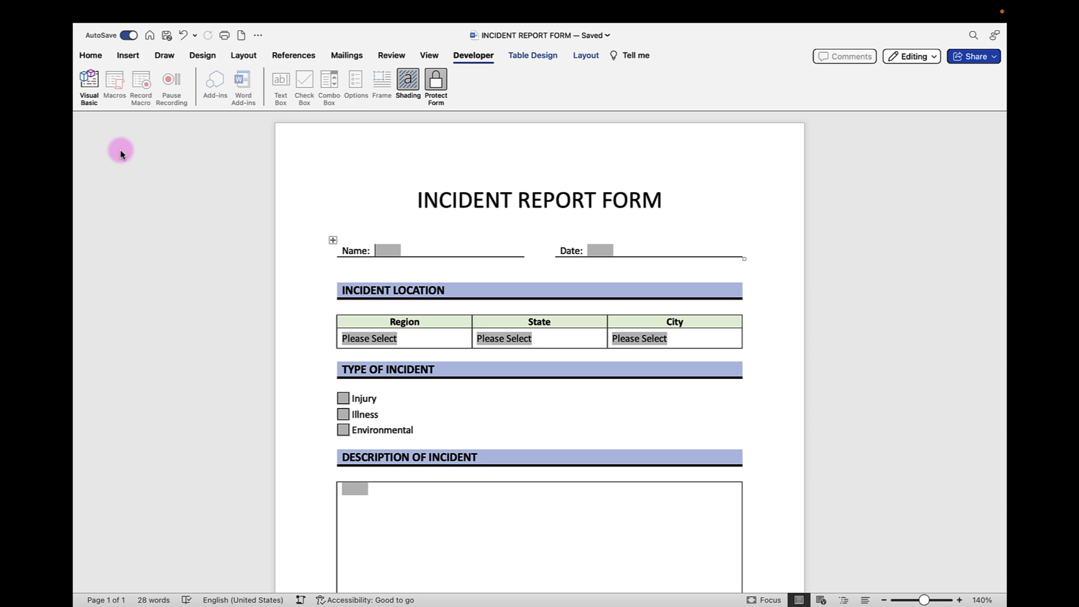
Step: Turn on the Developer tab in Ribbon & Toolbar preferences and save the change
click(115, 11)
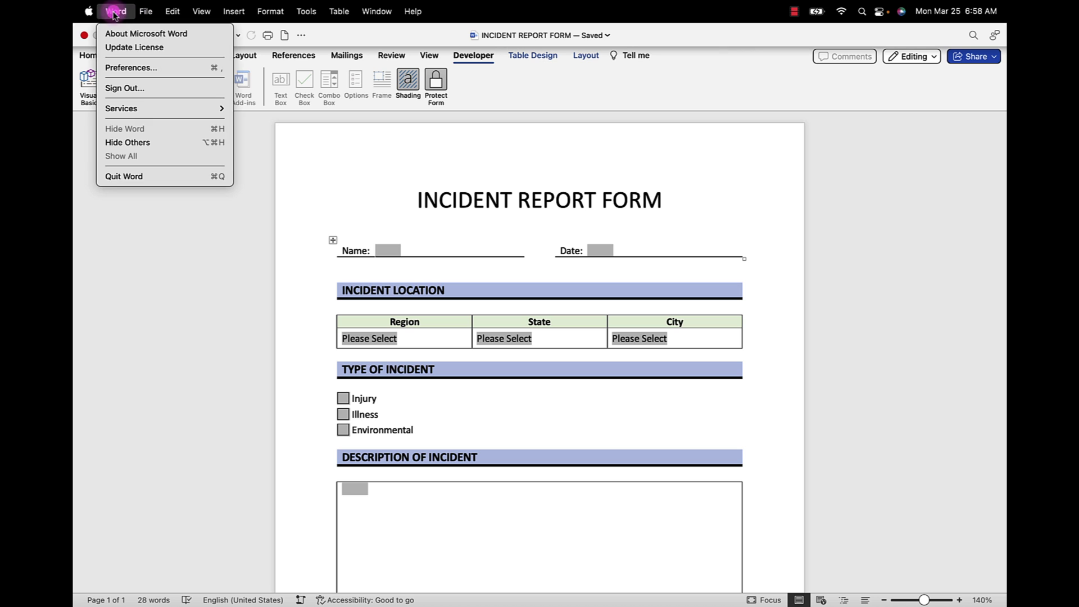
click(134, 69)
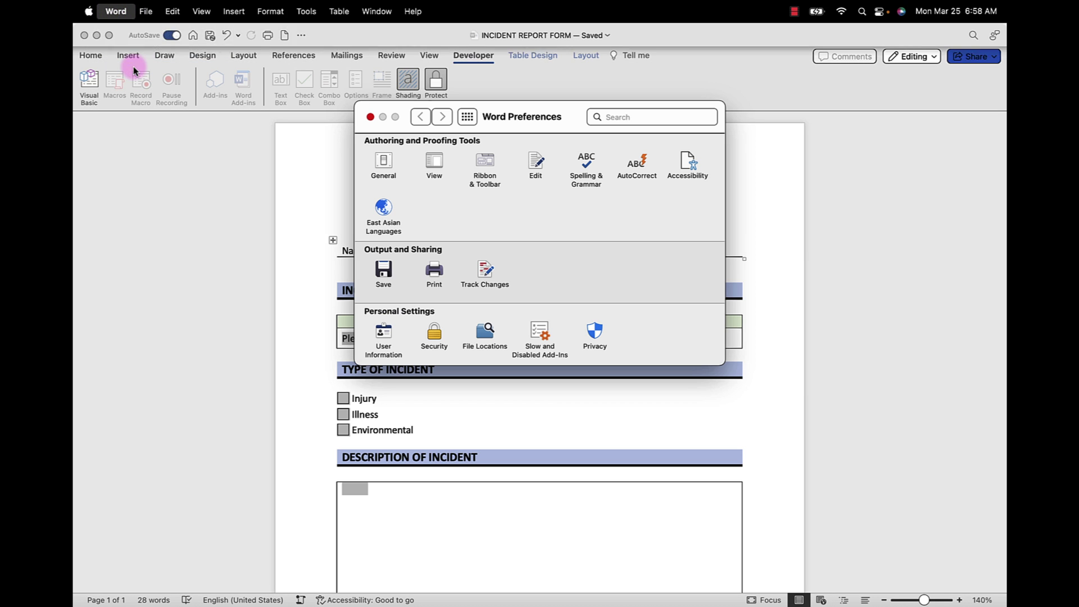
click(478, 177)
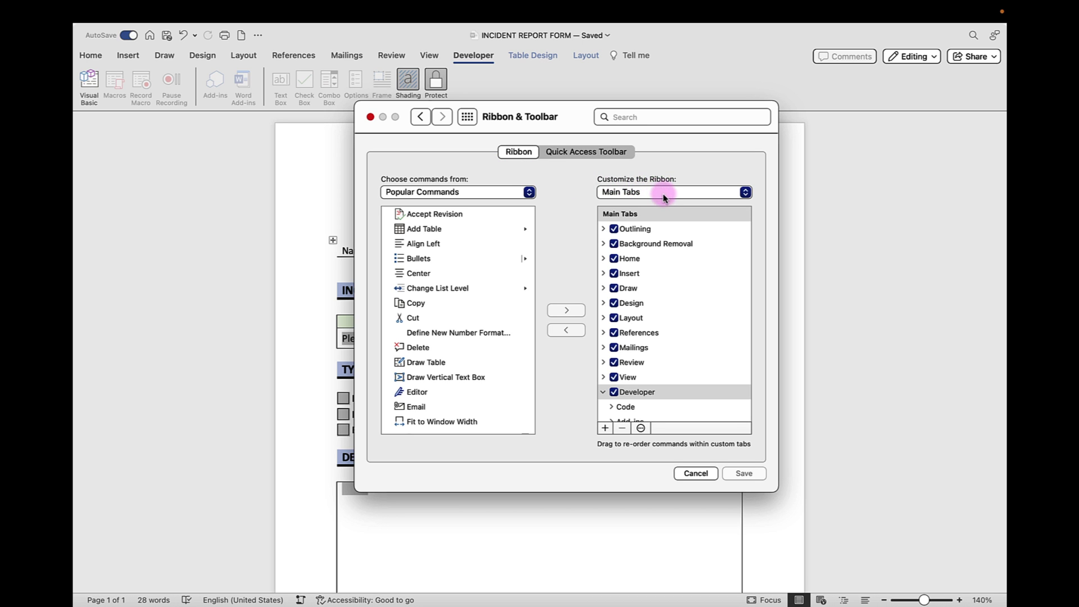
click(614, 393)
click(615, 393)
click(747, 471)
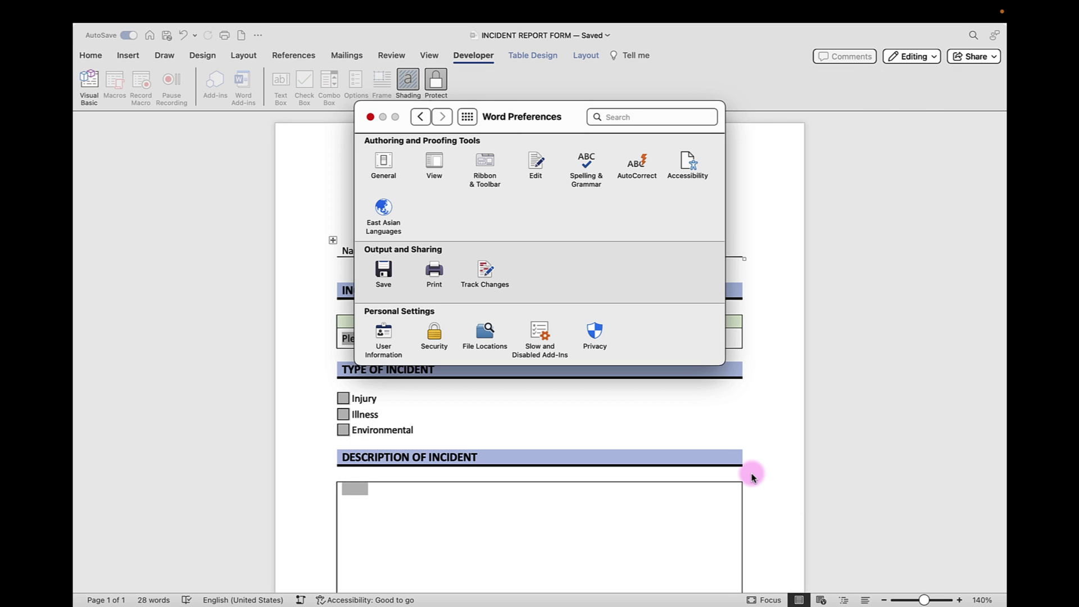
click(370, 117)
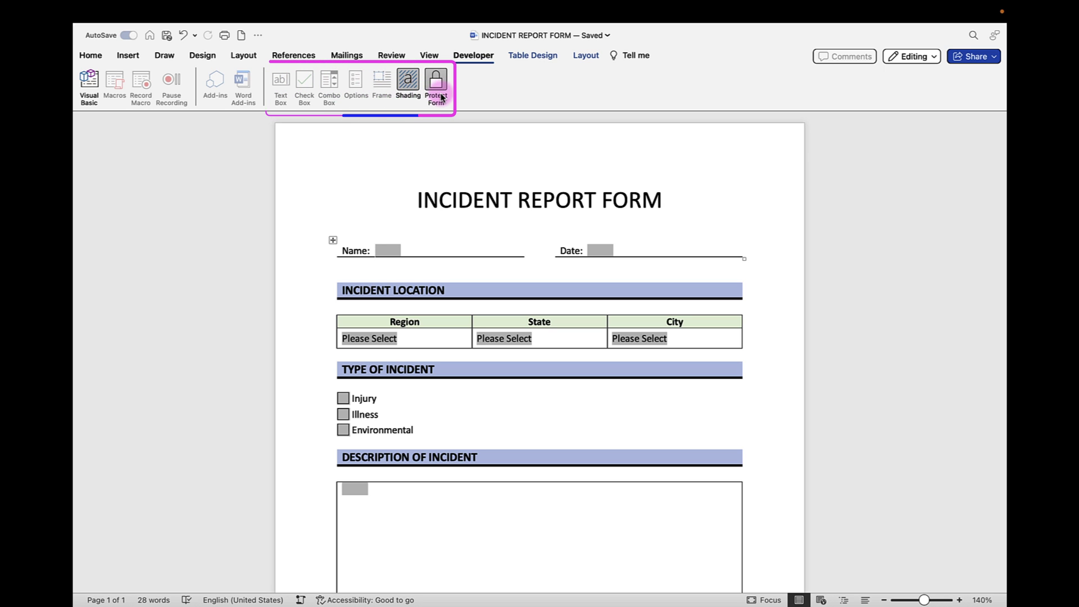
click(437, 85)
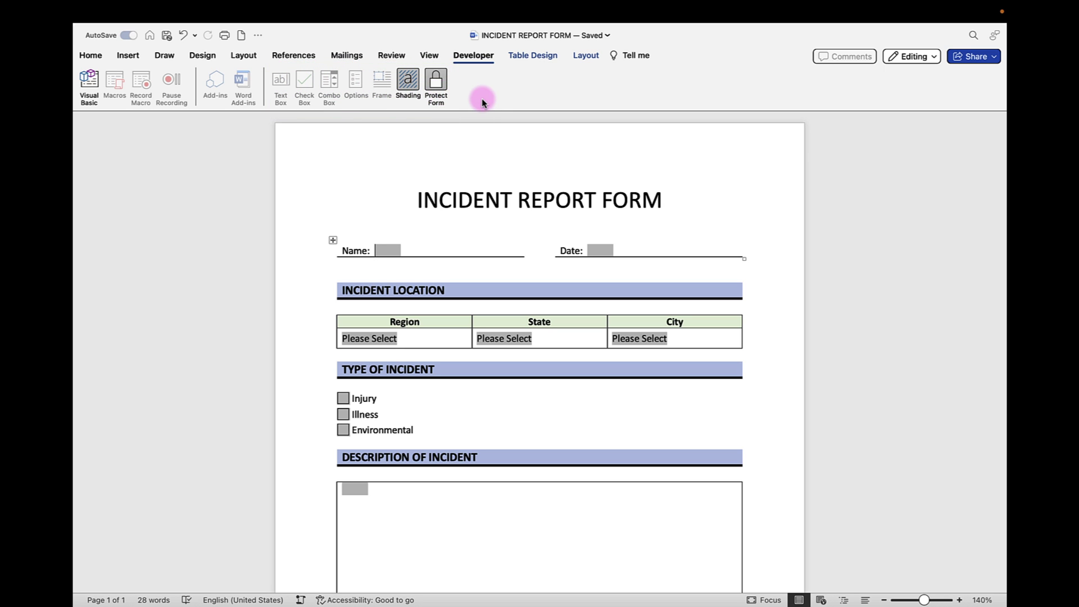
Step: In a new document, add the title INCIDENT REPORT FORM, centred, bold, at 22 pt
click(242, 35)
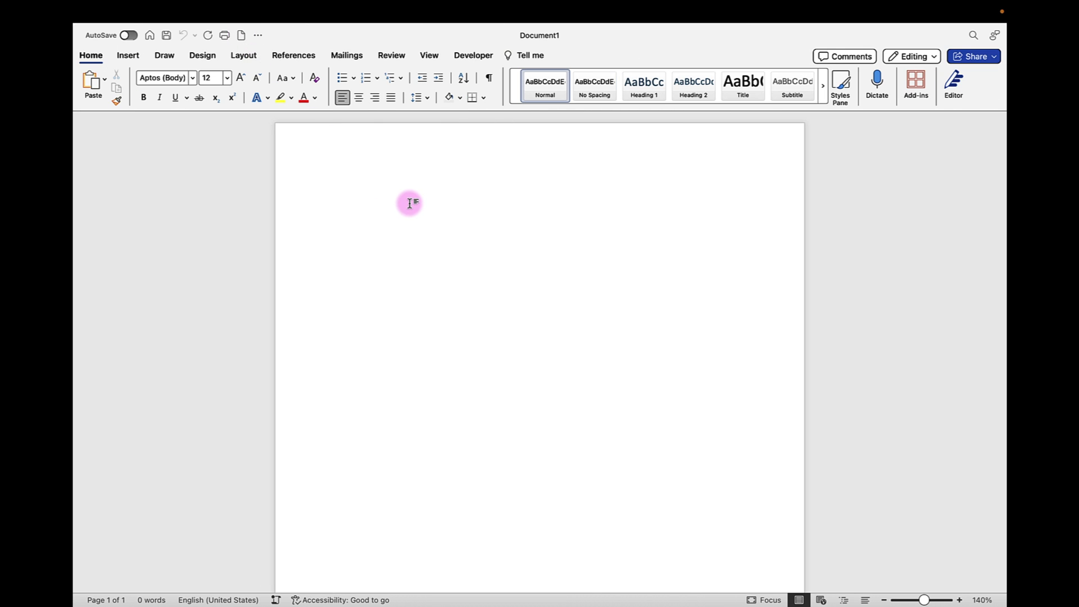
text(INCIDENT REPORT FORM)
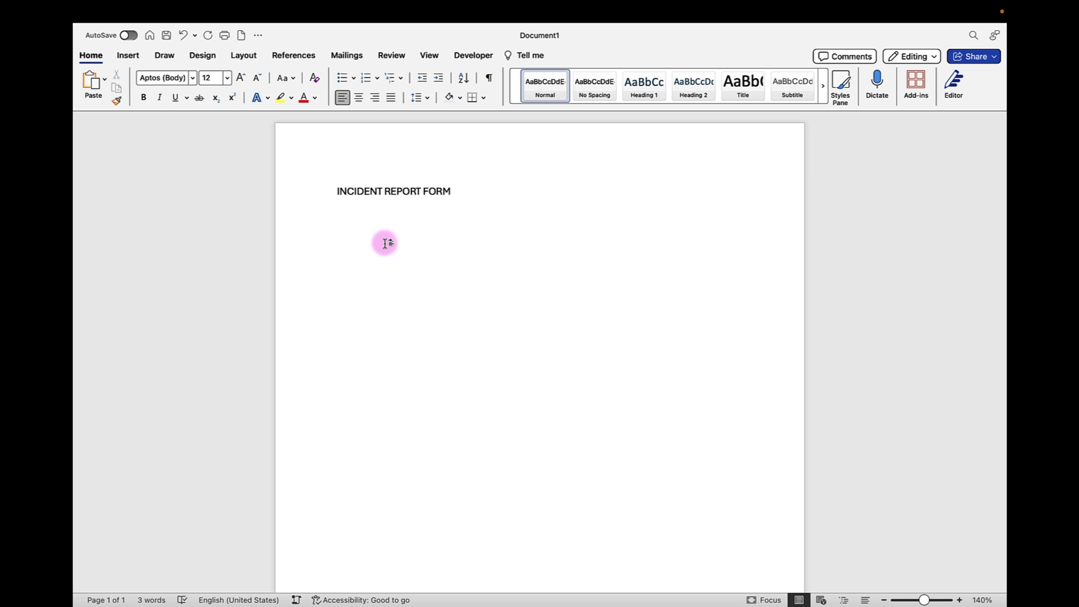
click(313, 198)
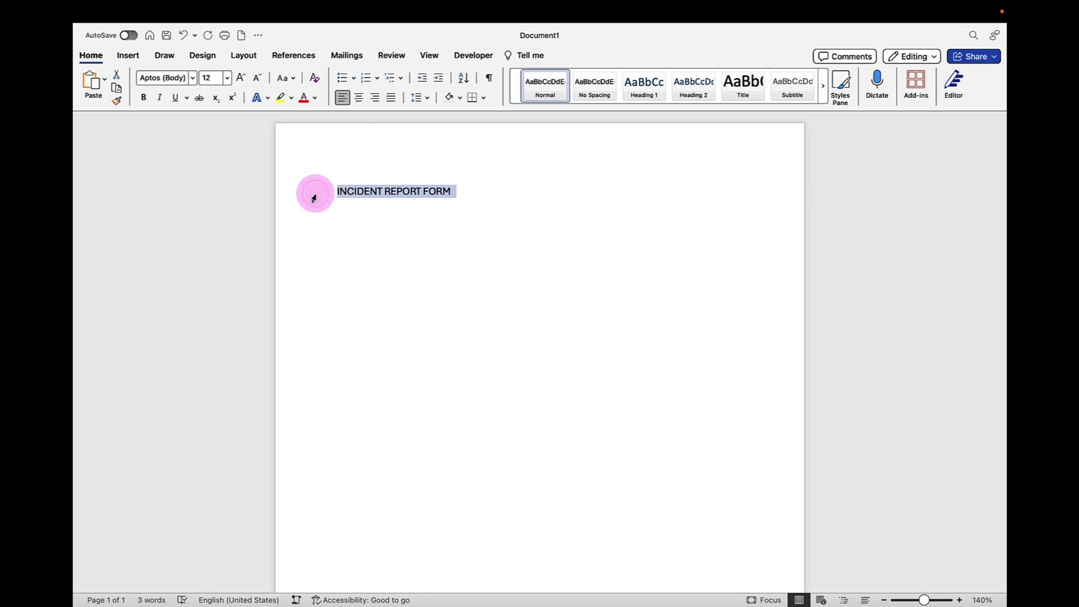
click(358, 99)
click(143, 97)
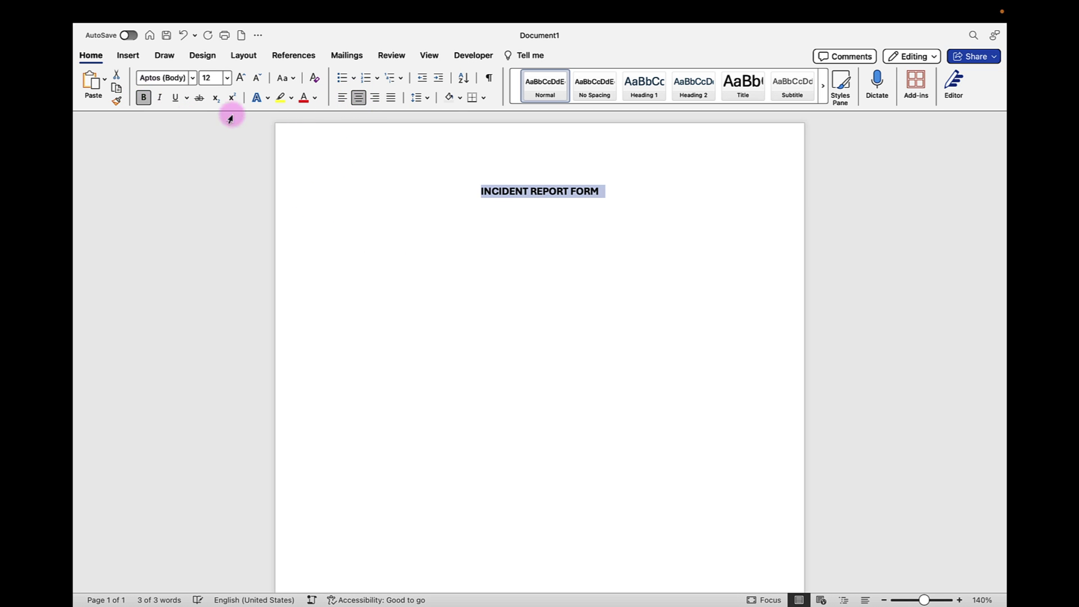
click(241, 78)
click(240, 78)
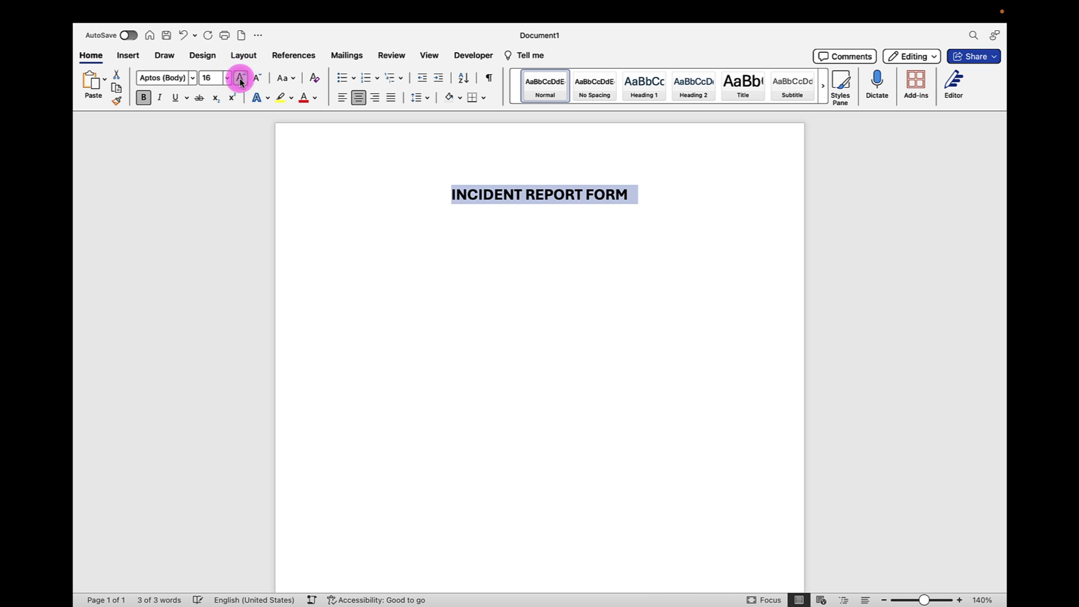
click(240, 79)
click(240, 78)
click(240, 78)
click(664, 204)
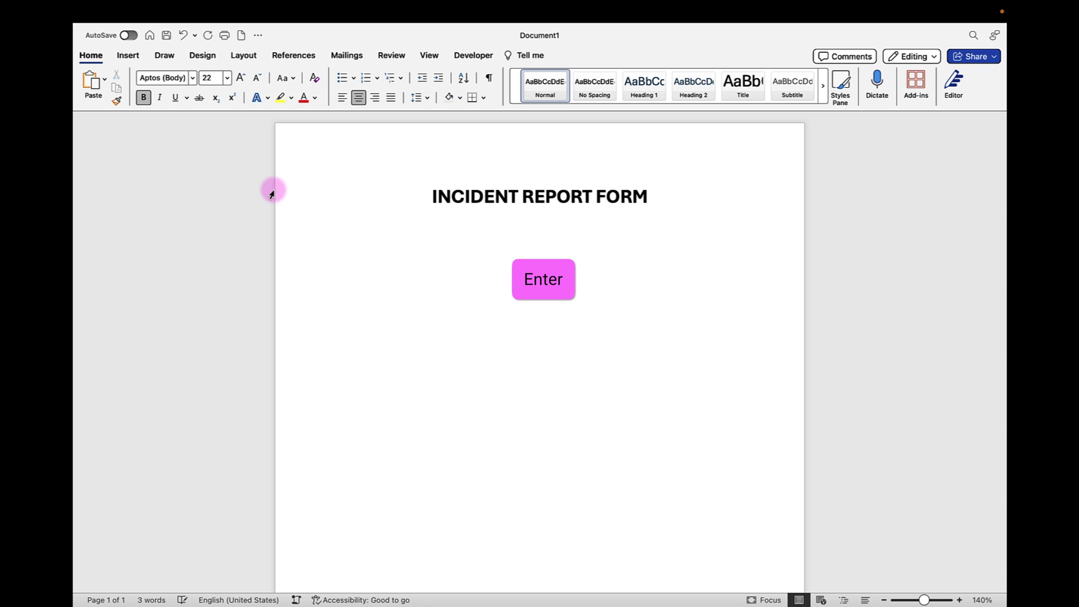
Step: Make the line below the title left-aligned, not bold, at 12 pt
click(312, 234)
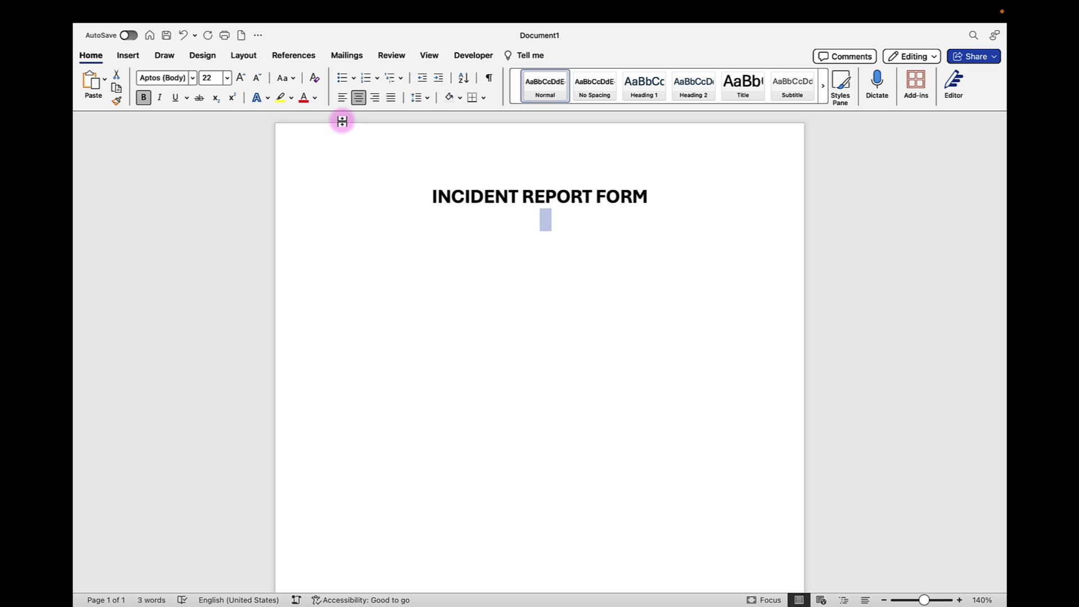
click(343, 98)
click(144, 99)
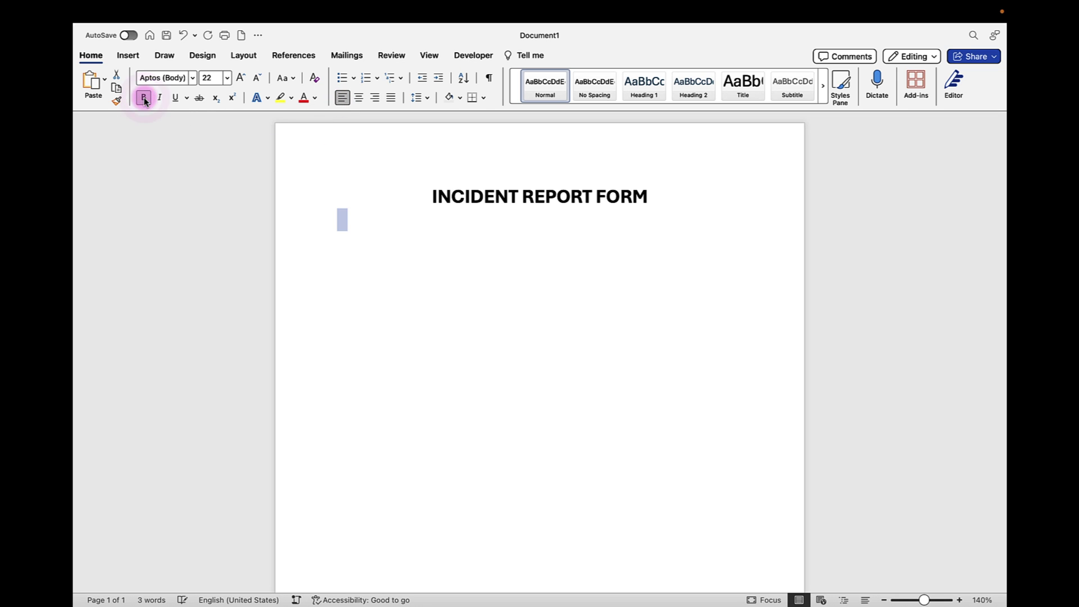
click(211, 77)
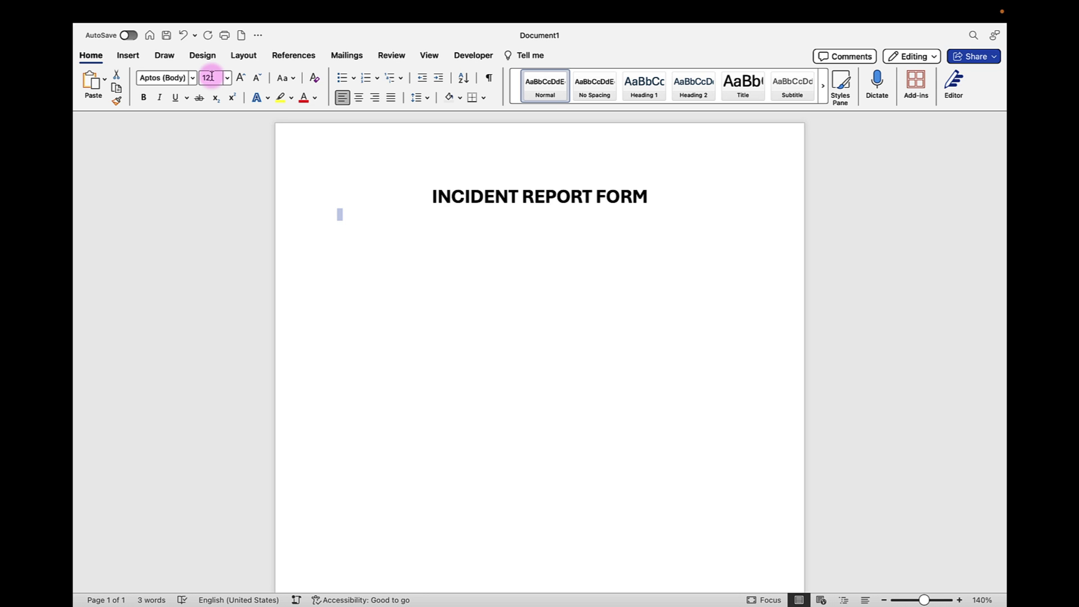
click(337, 215)
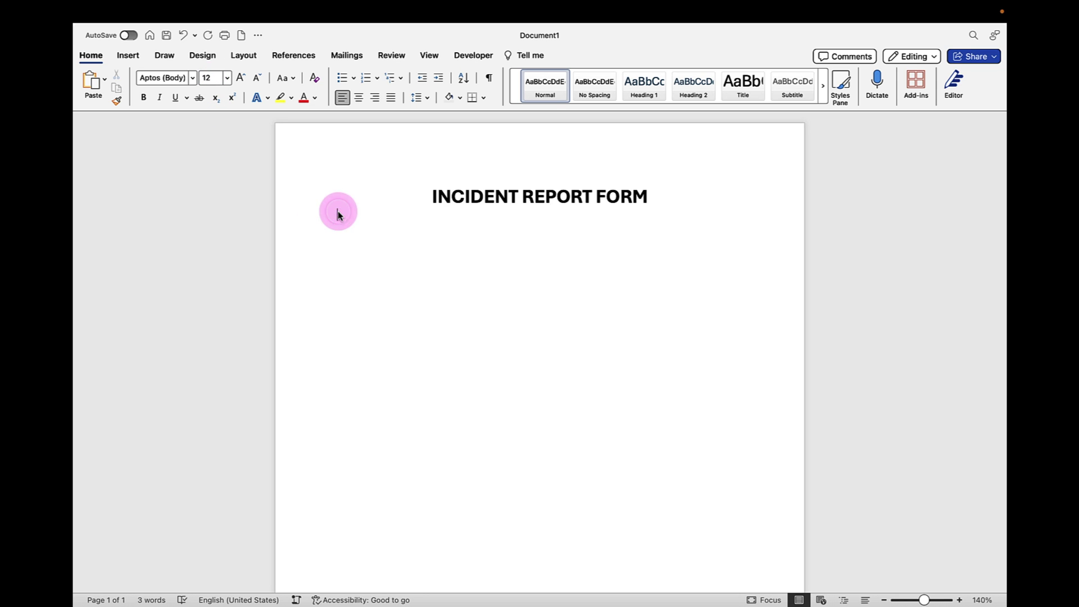
Step: Insert a 3x1 table below the title, widening the first column and narrowing the middle one
click(128, 55)
click(195, 83)
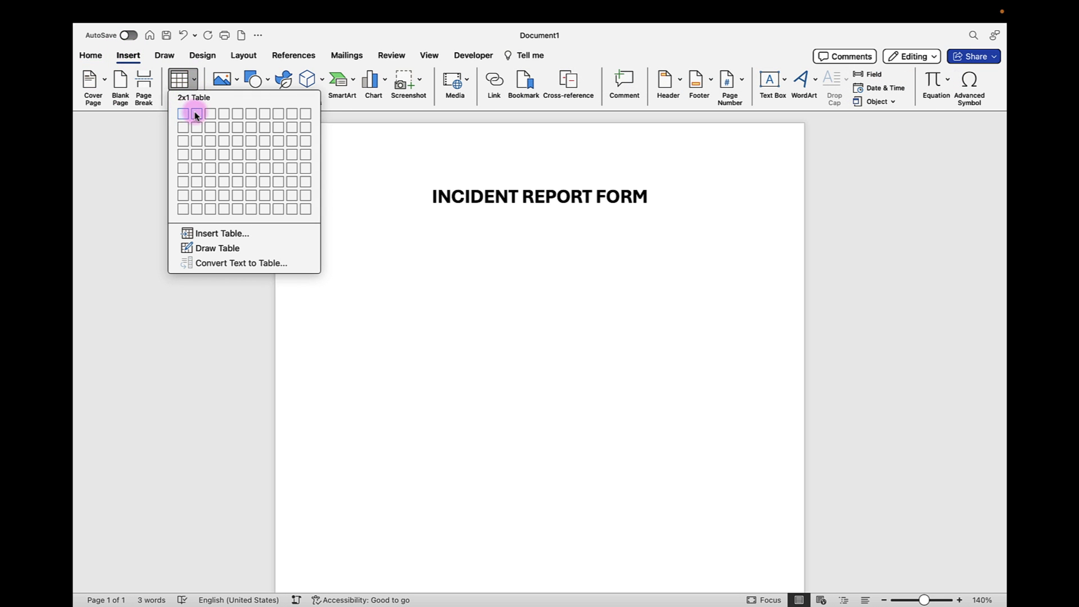
click(212, 115)
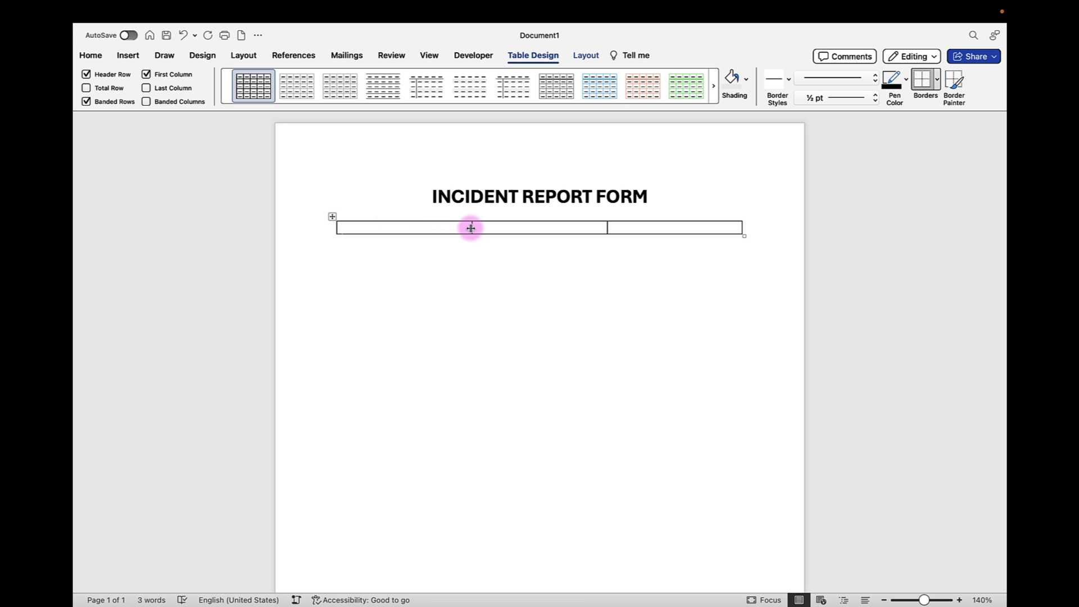
drag(471, 228, 515, 227)
drag(606, 227, 559, 227)
click(346, 230)
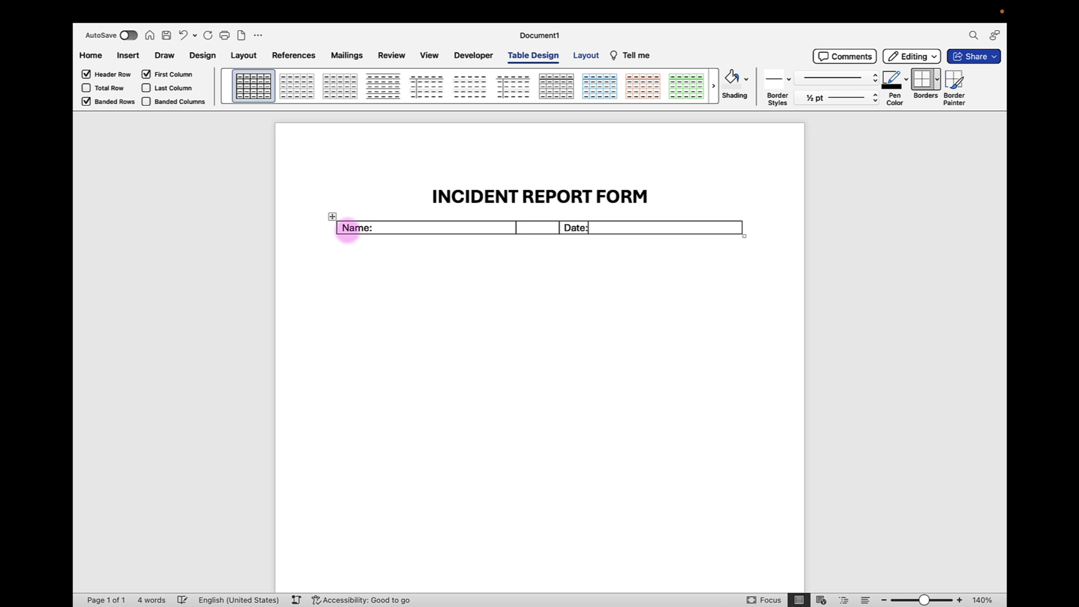
Step: Remove all borders from the Name/Date table
click(331, 217)
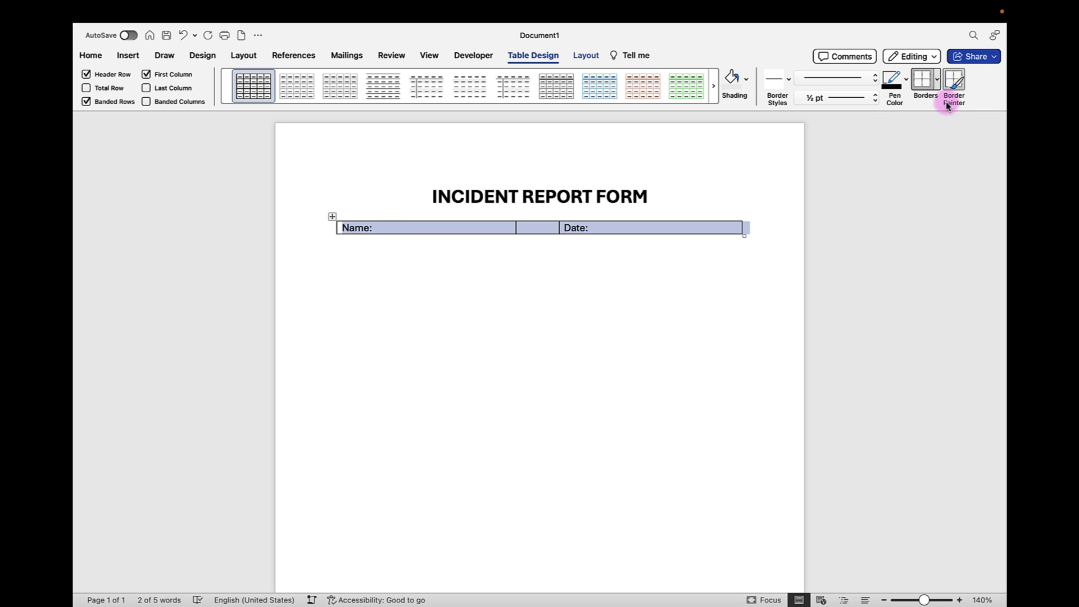
click(937, 80)
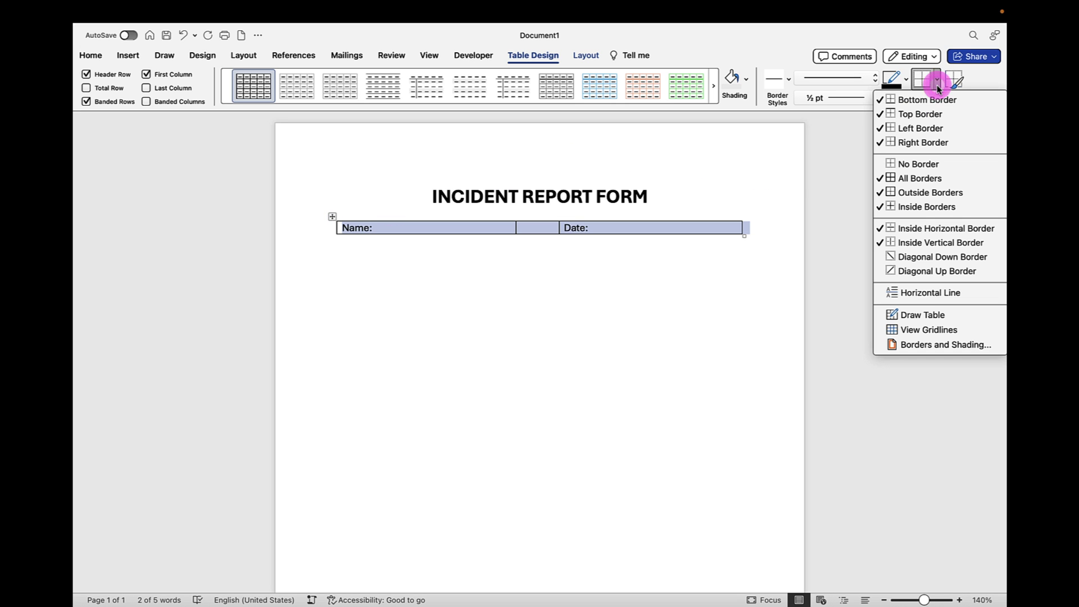
click(923, 163)
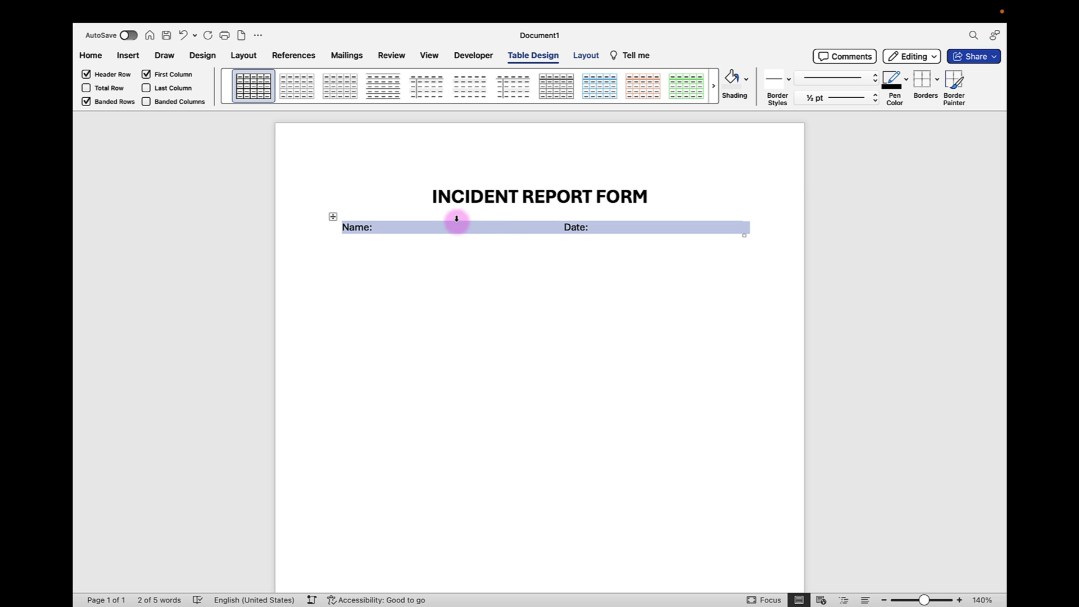
Step: Add a bottom border under the Name and Date cells
click(418, 226)
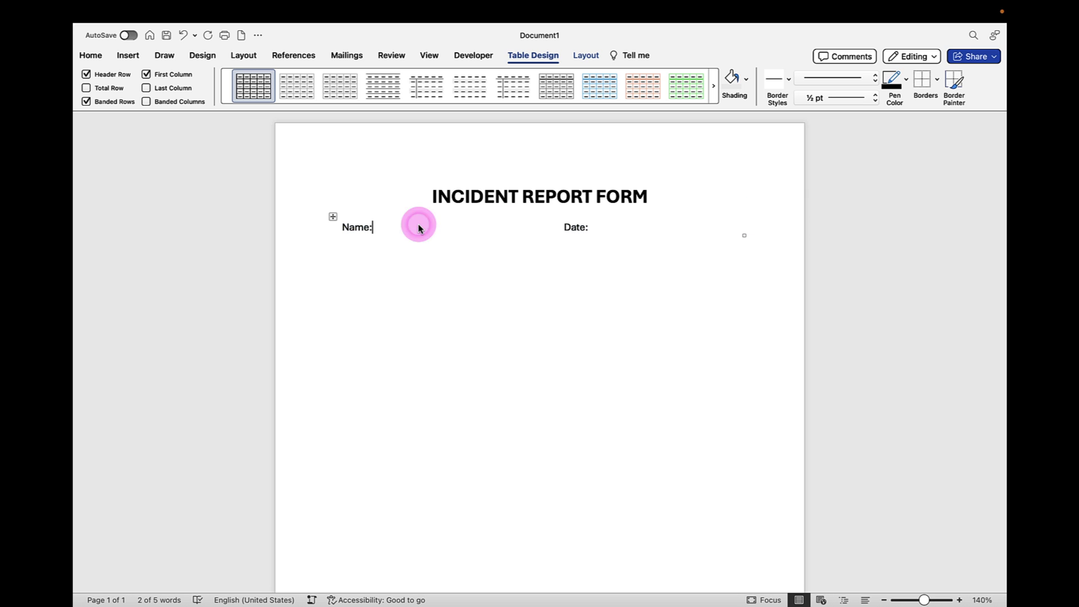
triple_click(410, 221)
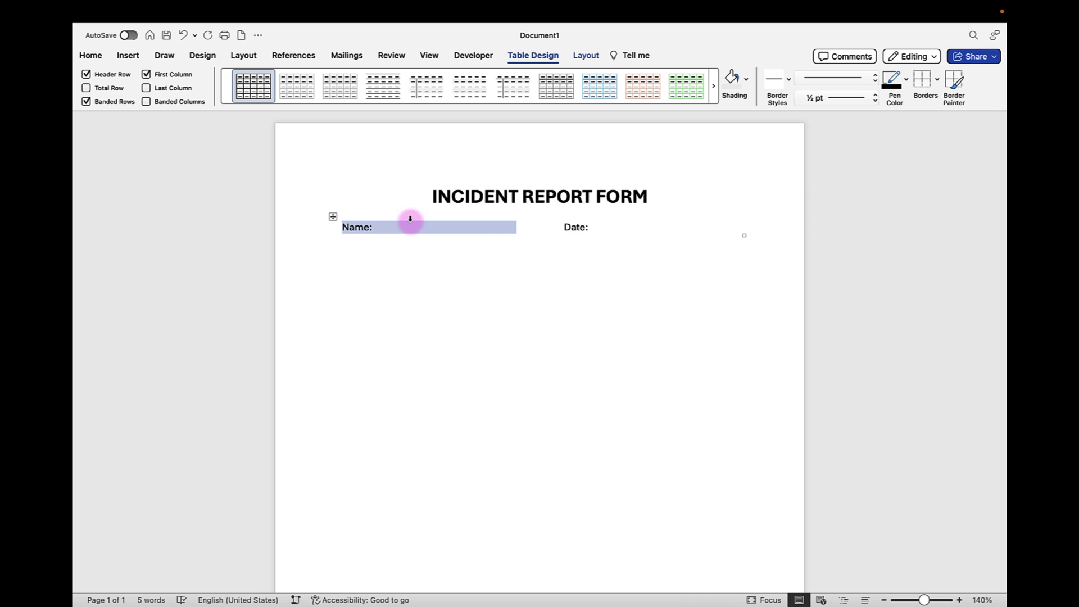
super+click(634, 225)
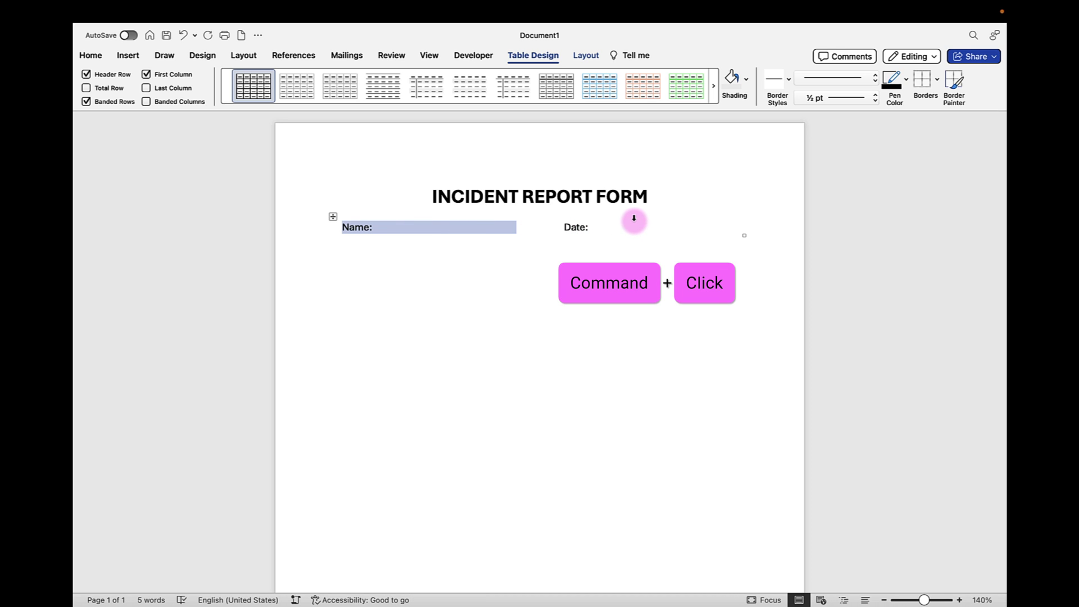
super+click(634, 219)
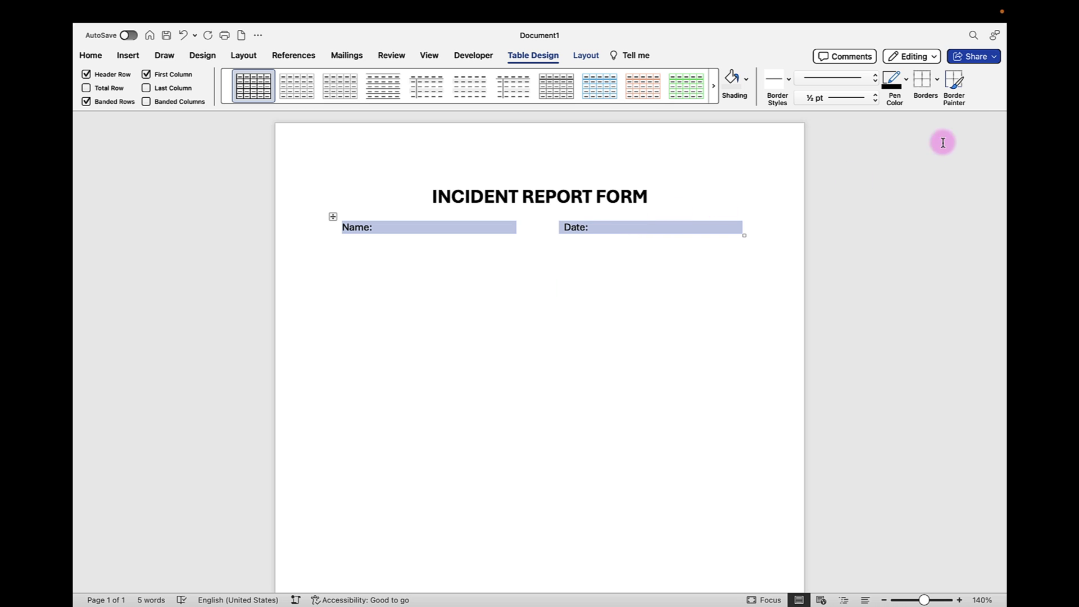
click(937, 79)
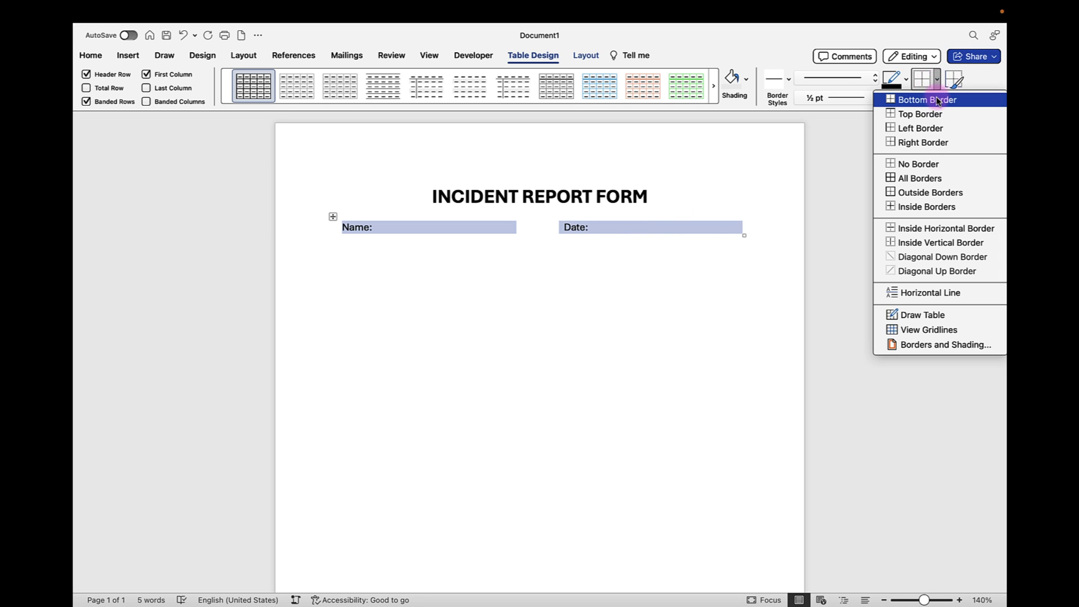
click(926, 99)
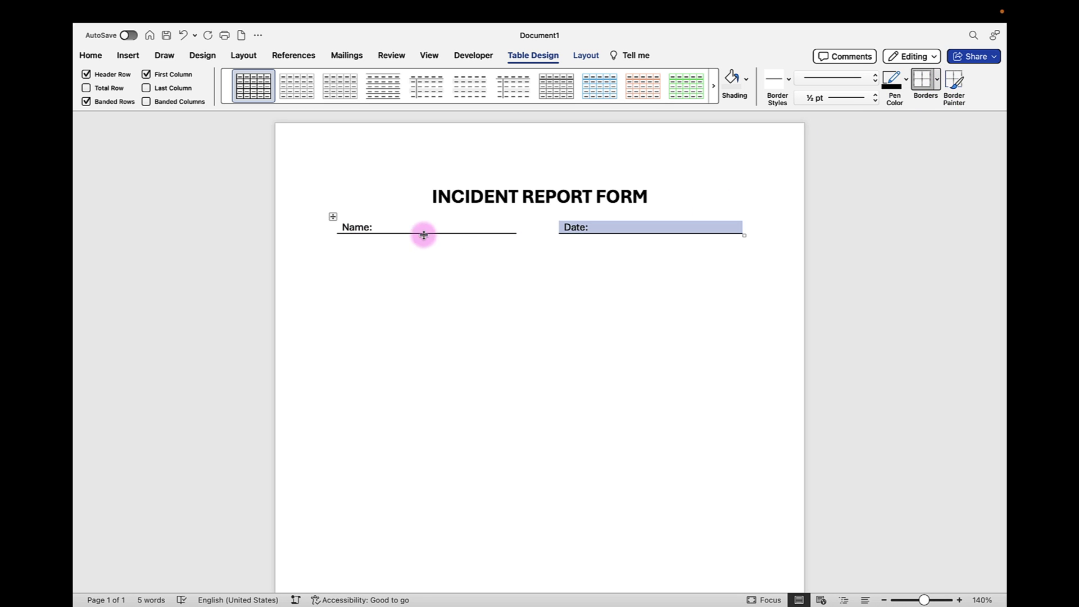
click(386, 227)
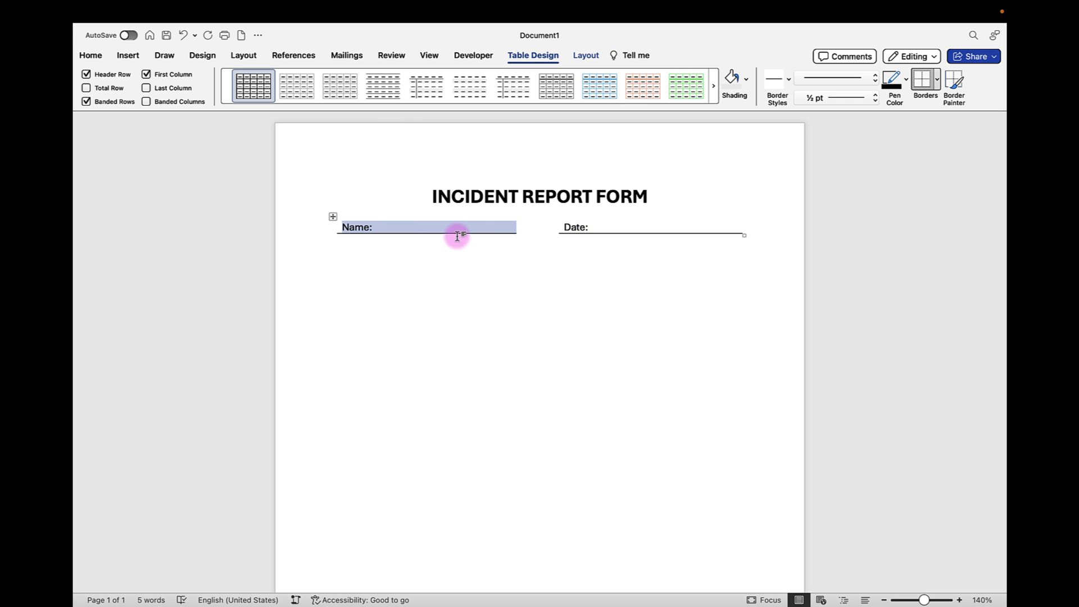
click(403, 255)
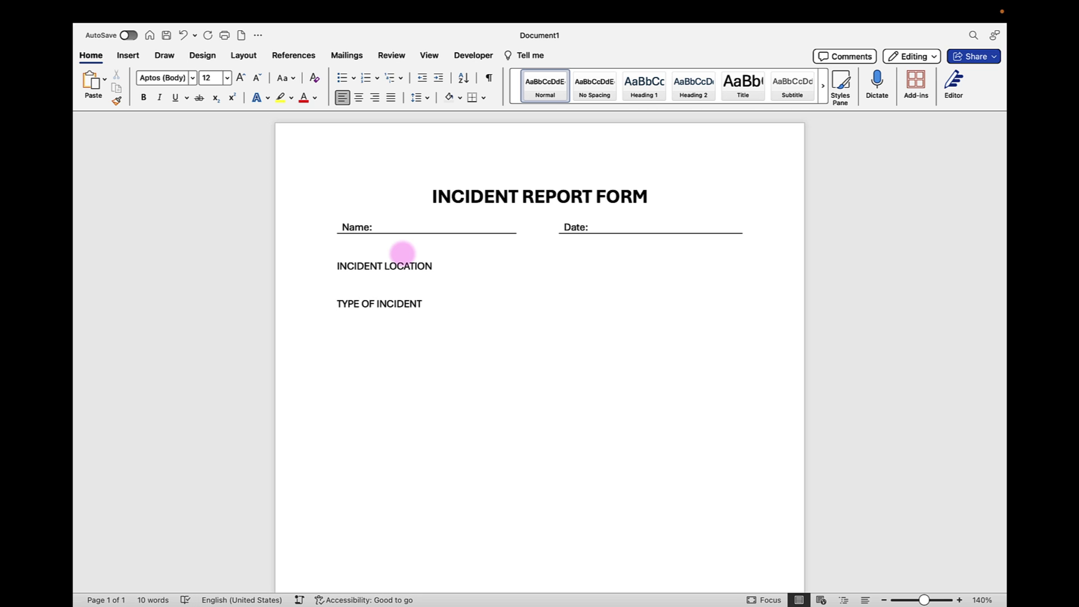
Step: Add DESCRIPTION OF INCIDENT and make all three headings bold at 14 pt
text(DESCRI)
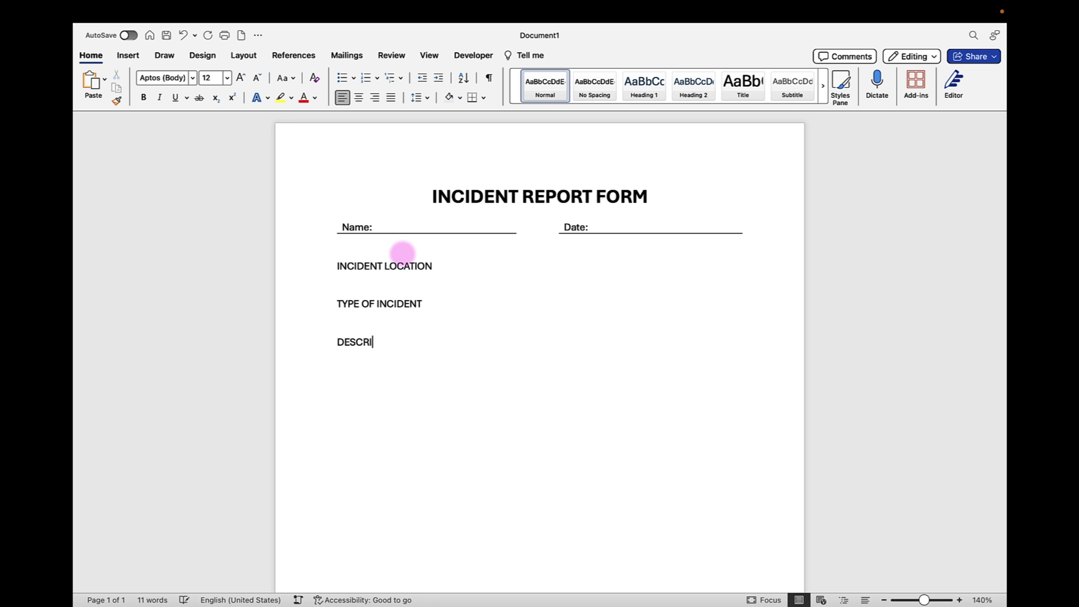
text(PTION OF INCIDENT)
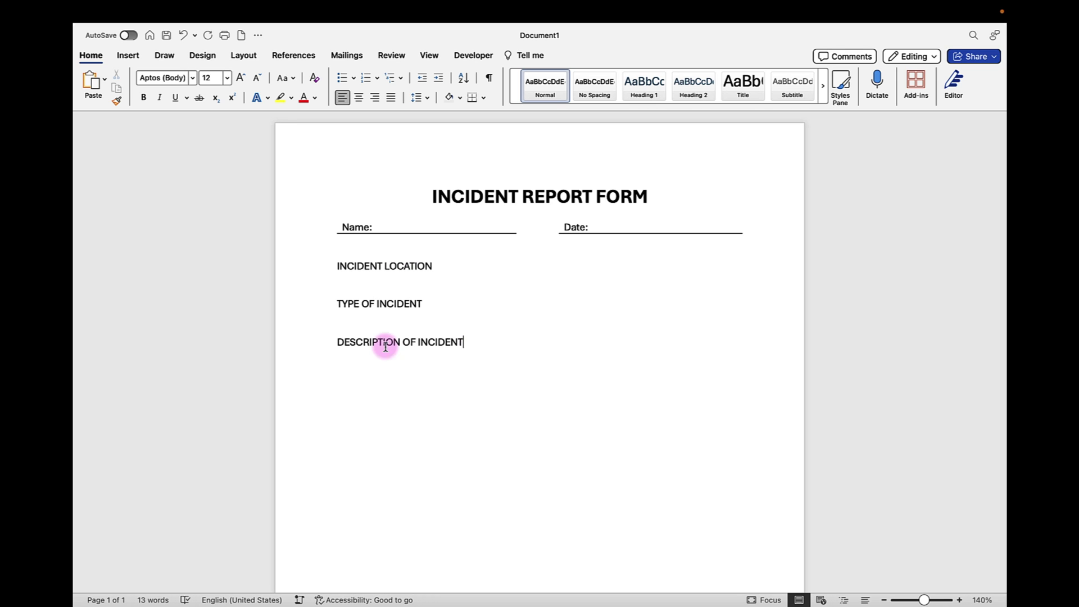
click(304, 272)
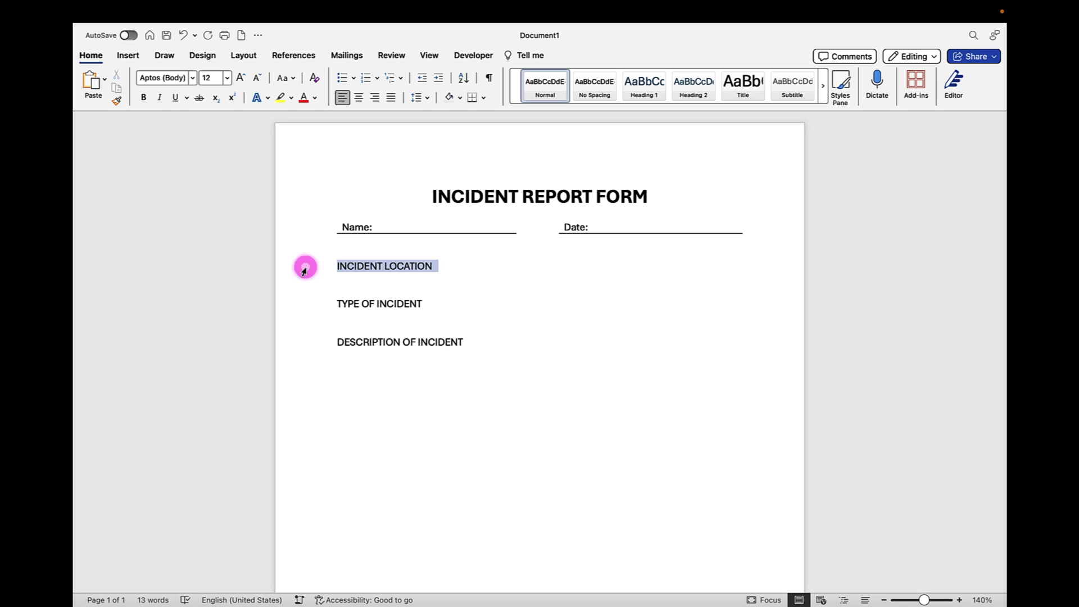
super+click(313, 307)
super+click(314, 341)
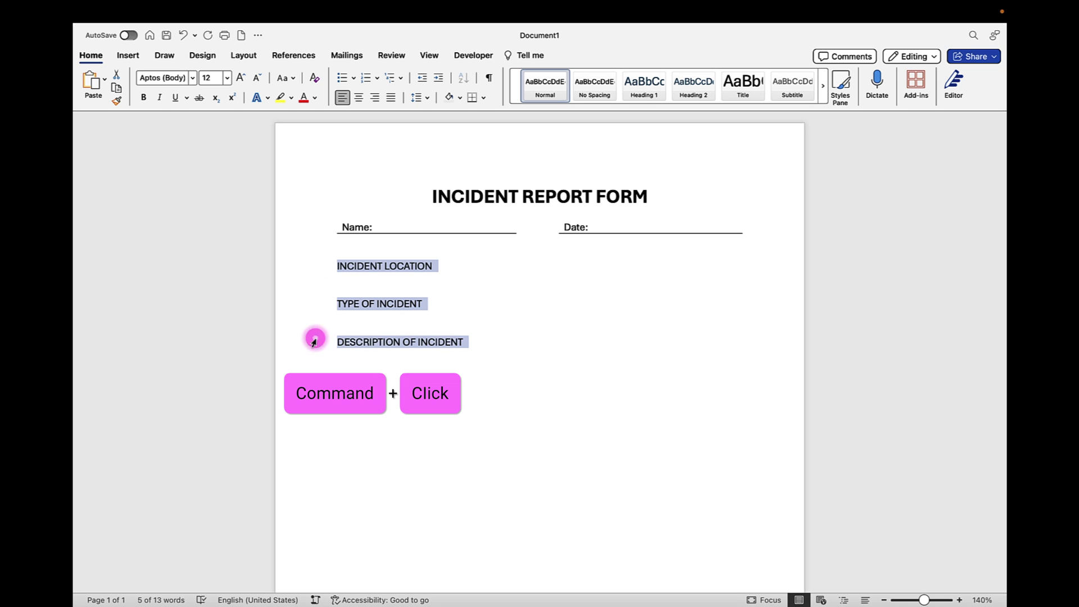
click(144, 98)
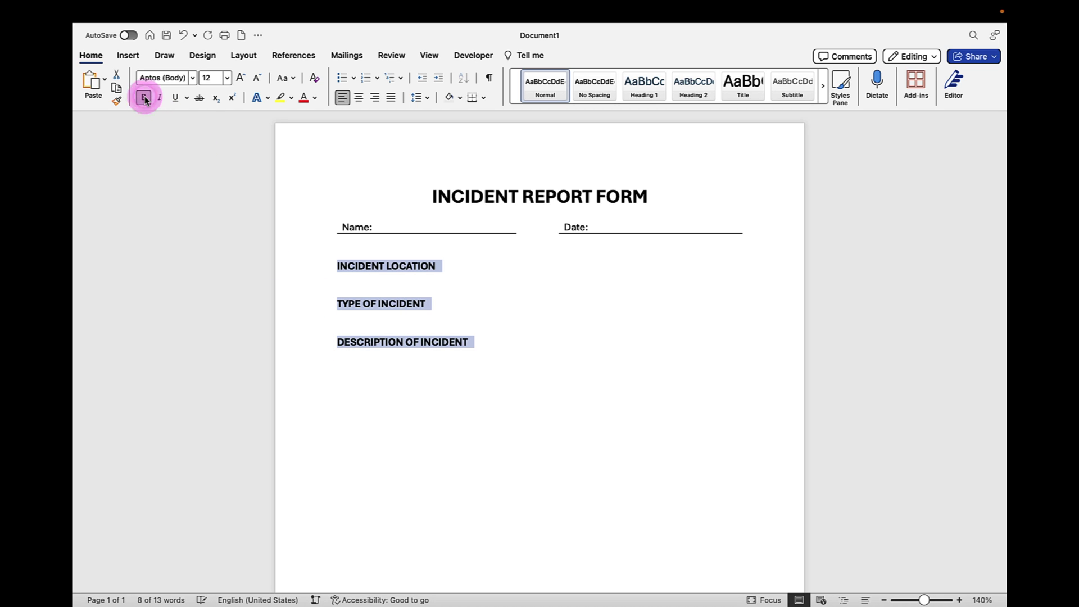
click(241, 79)
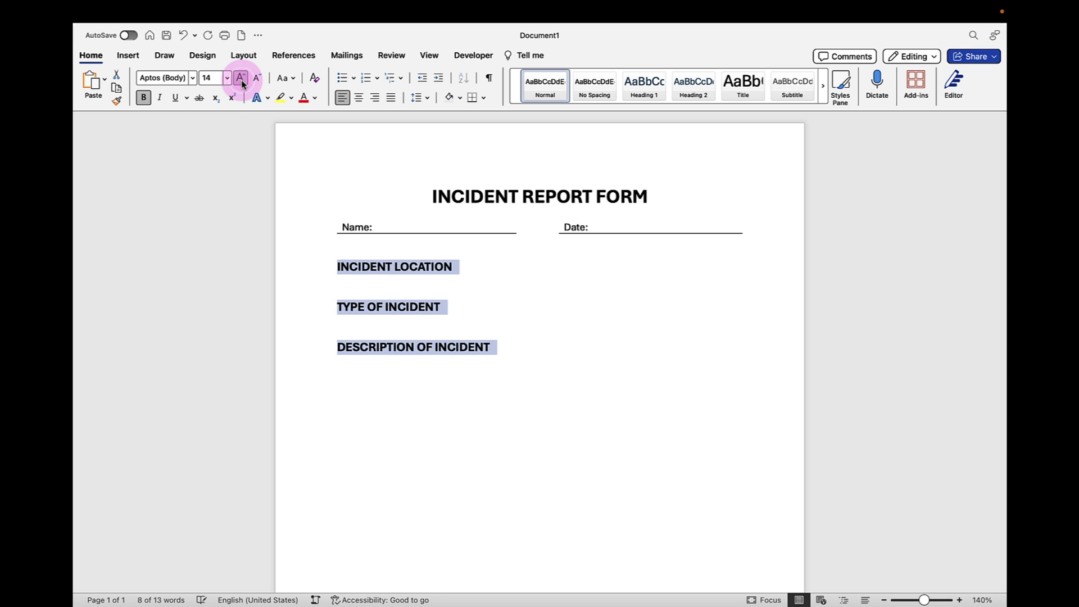
click(331, 266)
Step: Convert the INCIDENT LOCATION line into a one-cell table
click(309, 266)
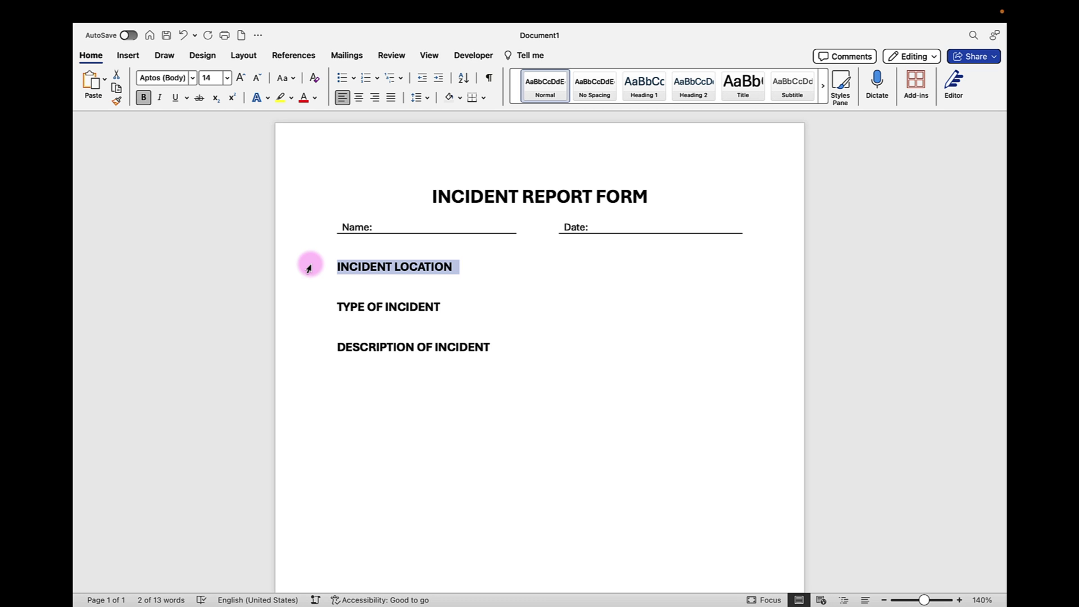
click(129, 56)
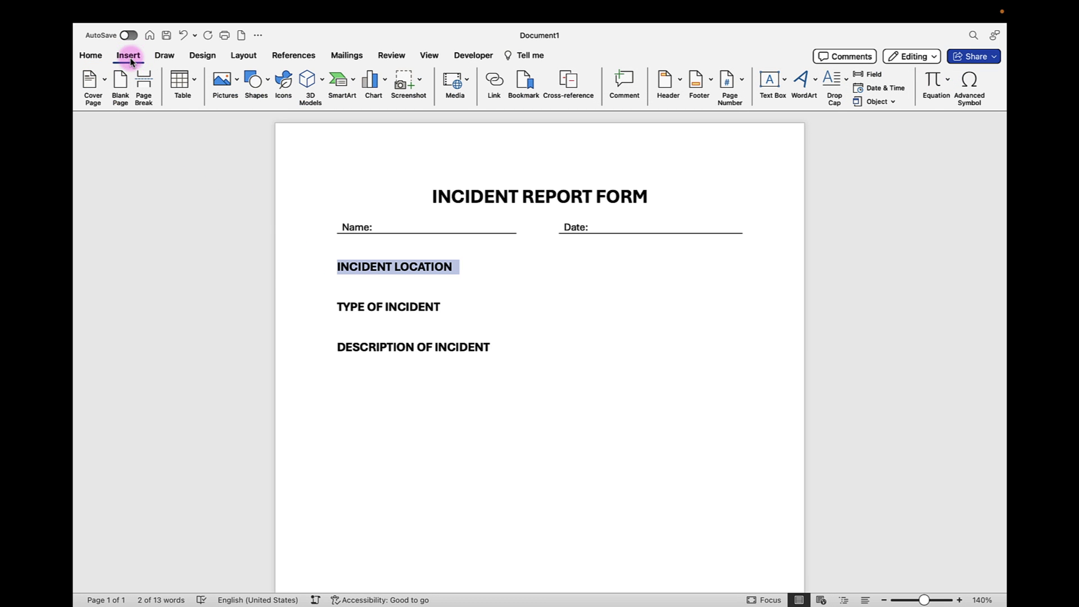
click(182, 80)
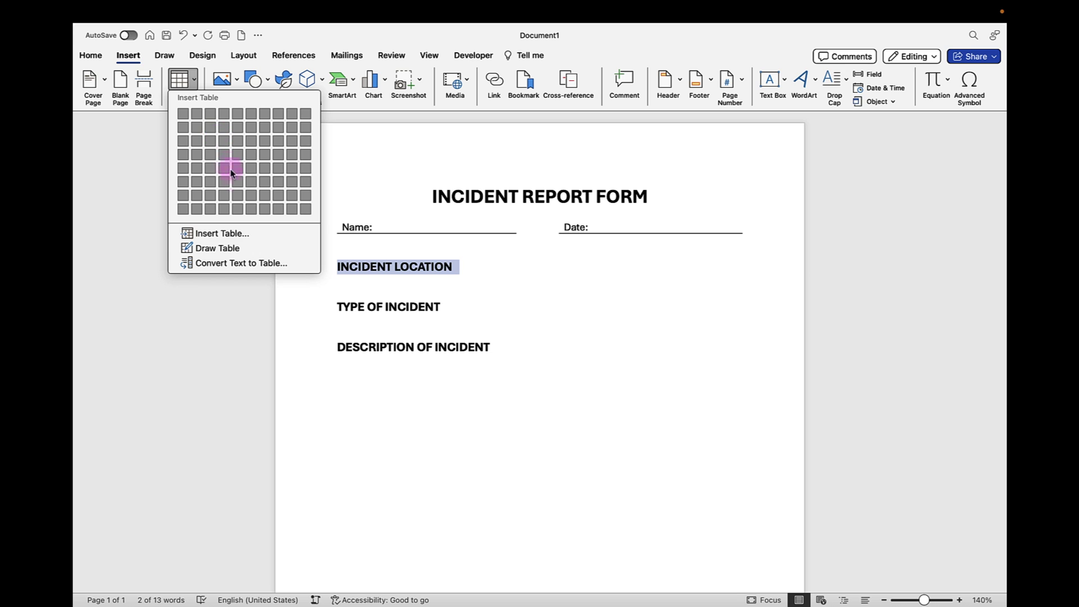
click(269, 266)
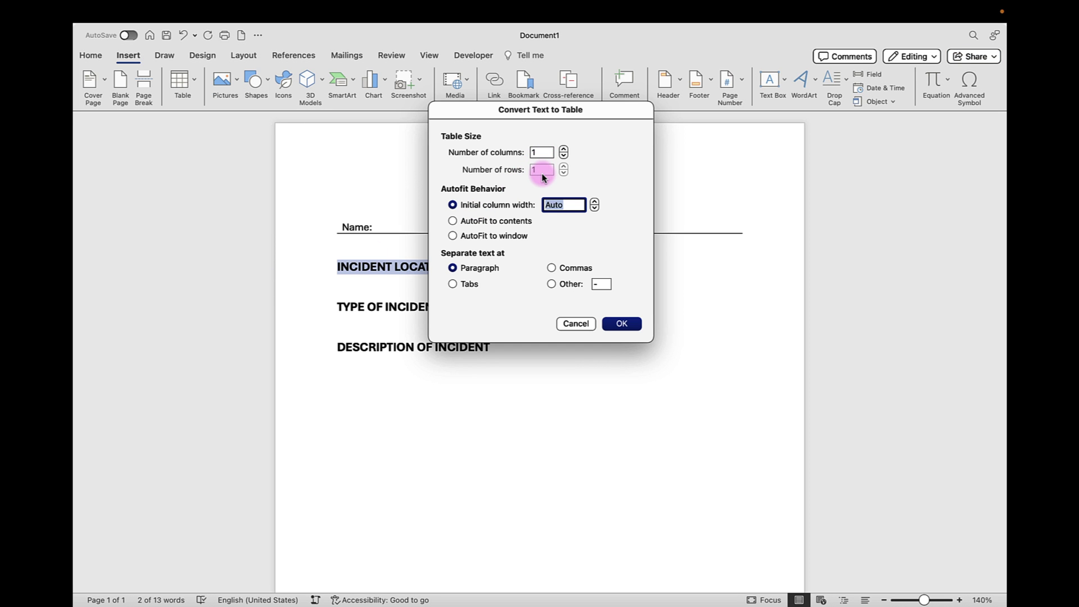
click(624, 324)
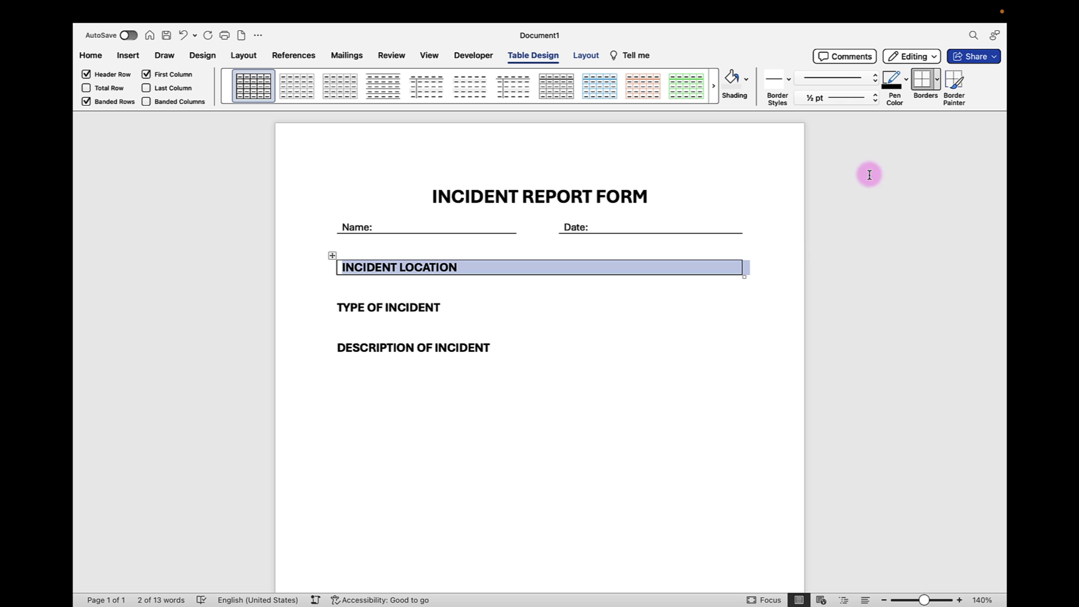
Step: Remove the cell's outline, shade it blue, and add a bottom border
click(937, 79)
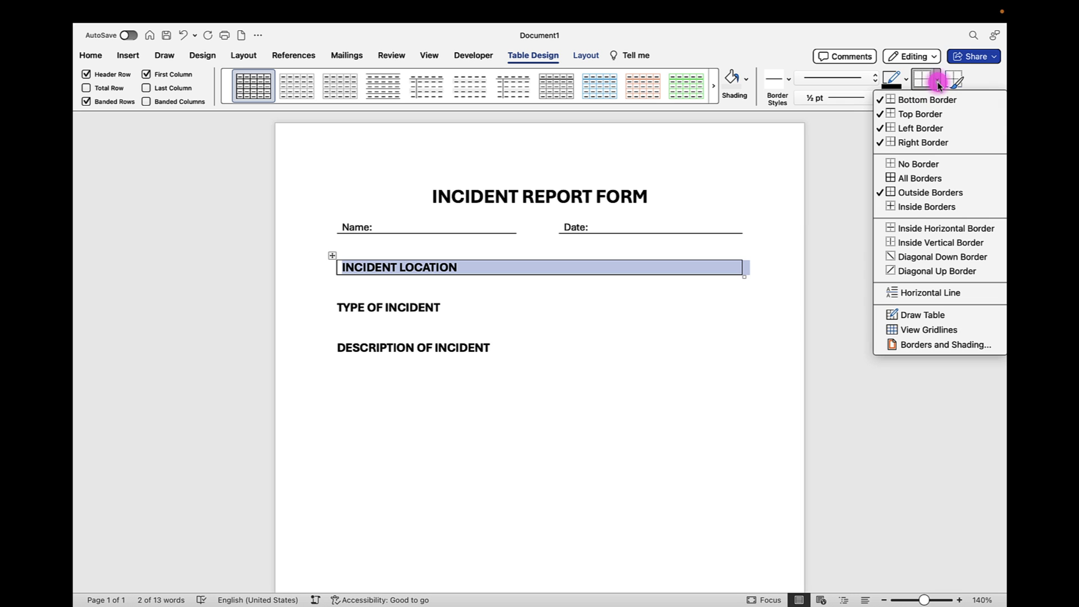
click(919, 163)
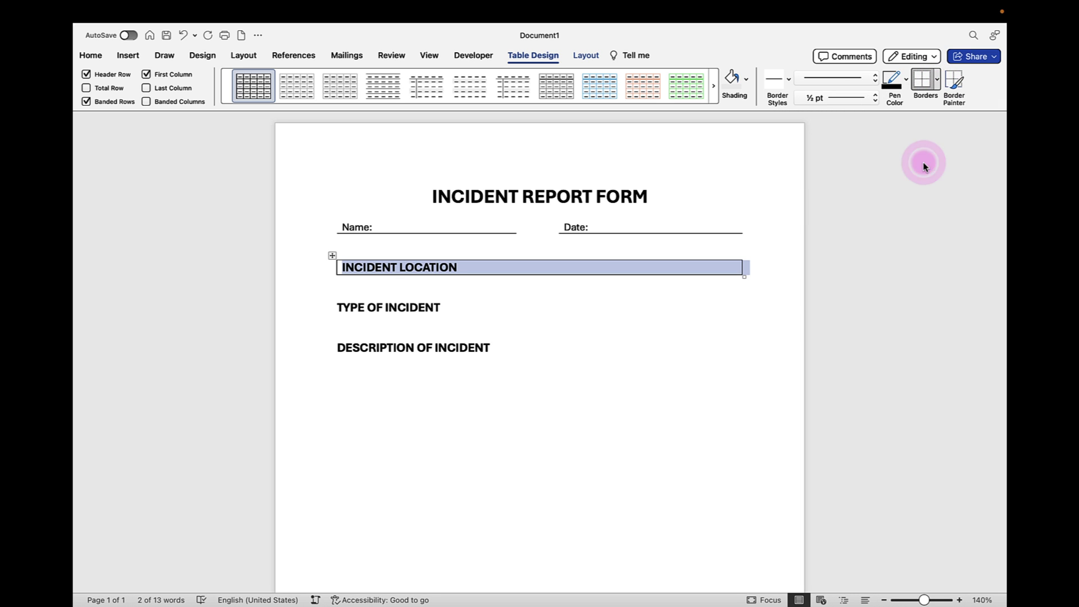
click(746, 79)
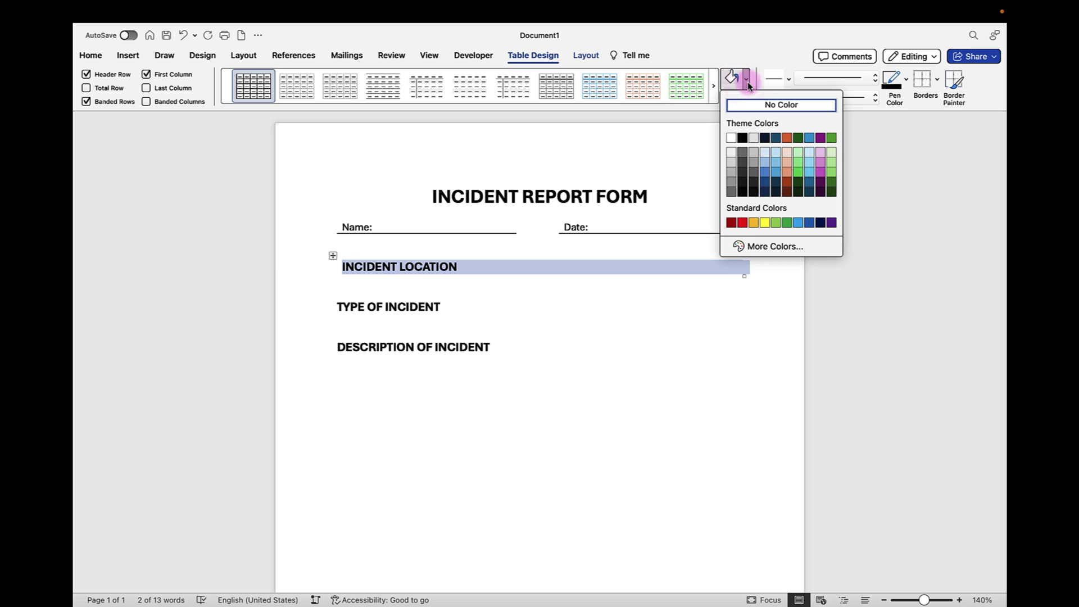
click(776, 162)
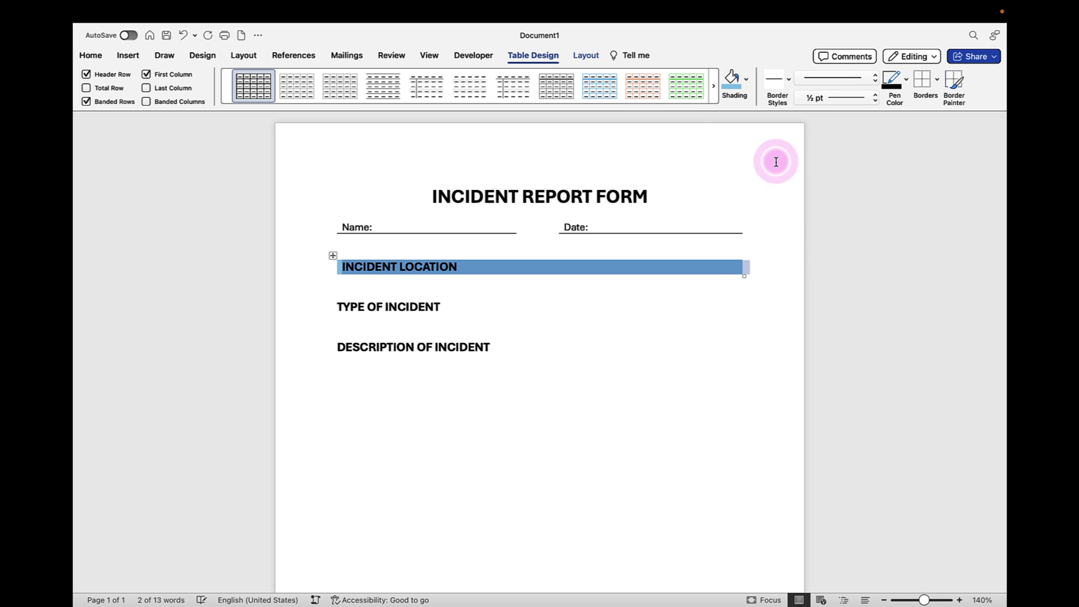
click(937, 80)
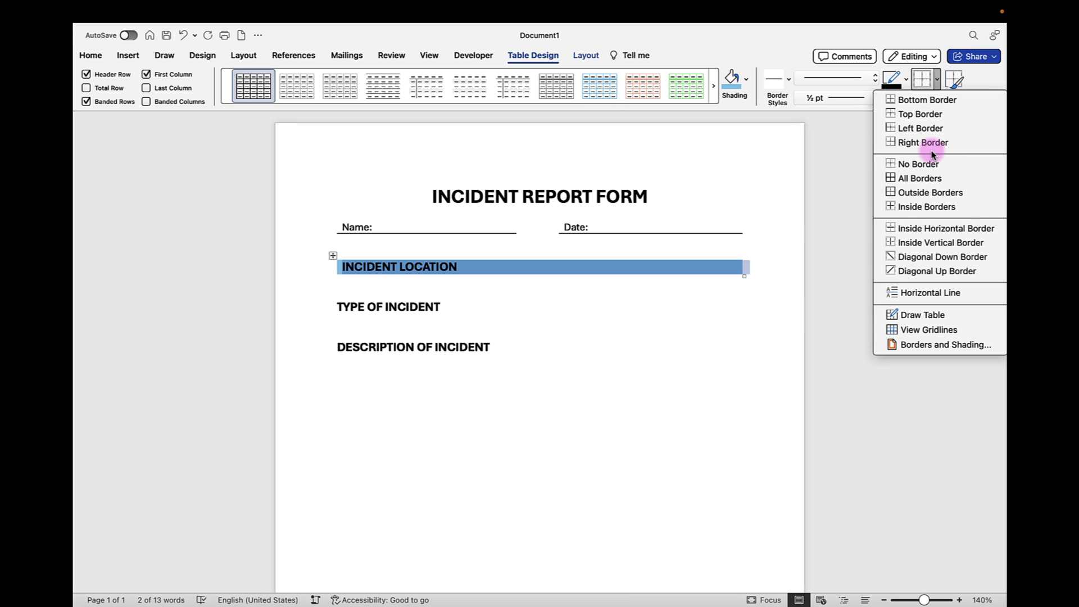
click(929, 100)
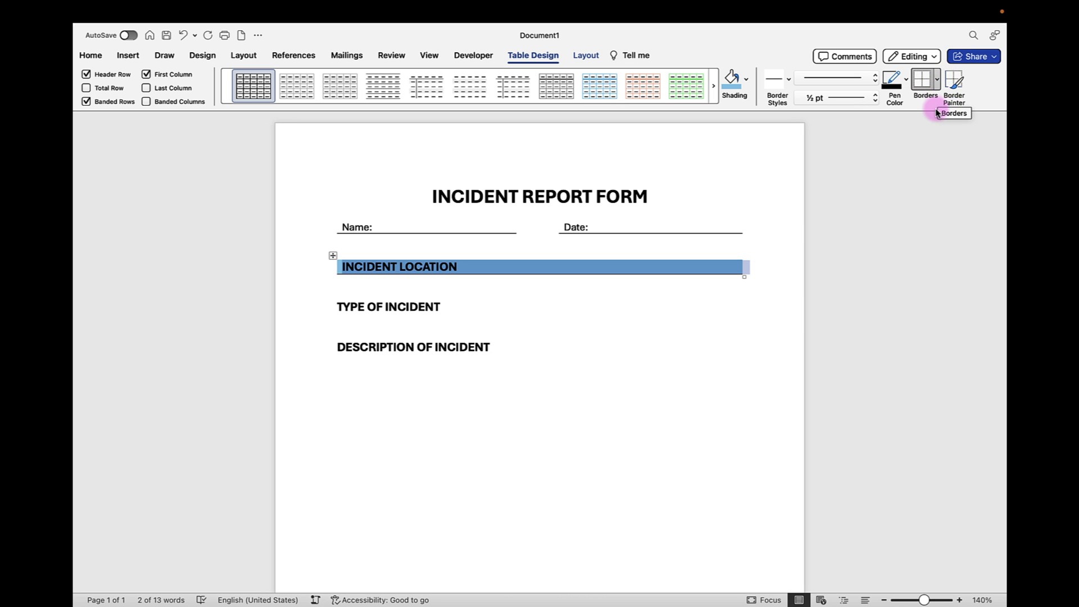
click(311, 306)
click(128, 55)
click(183, 84)
click(254, 271)
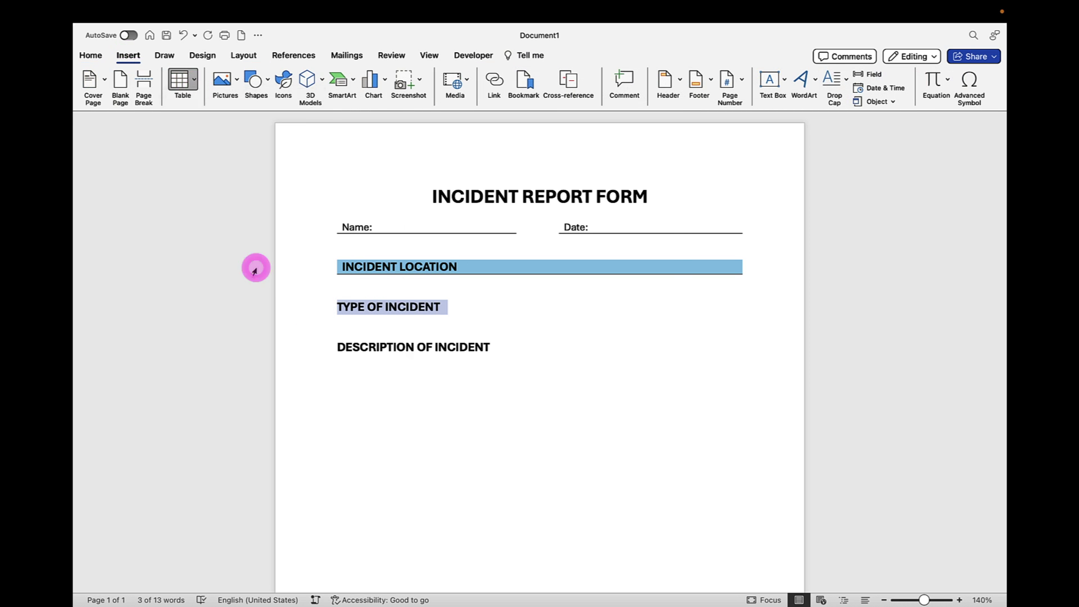
click(935, 79)
click(929, 161)
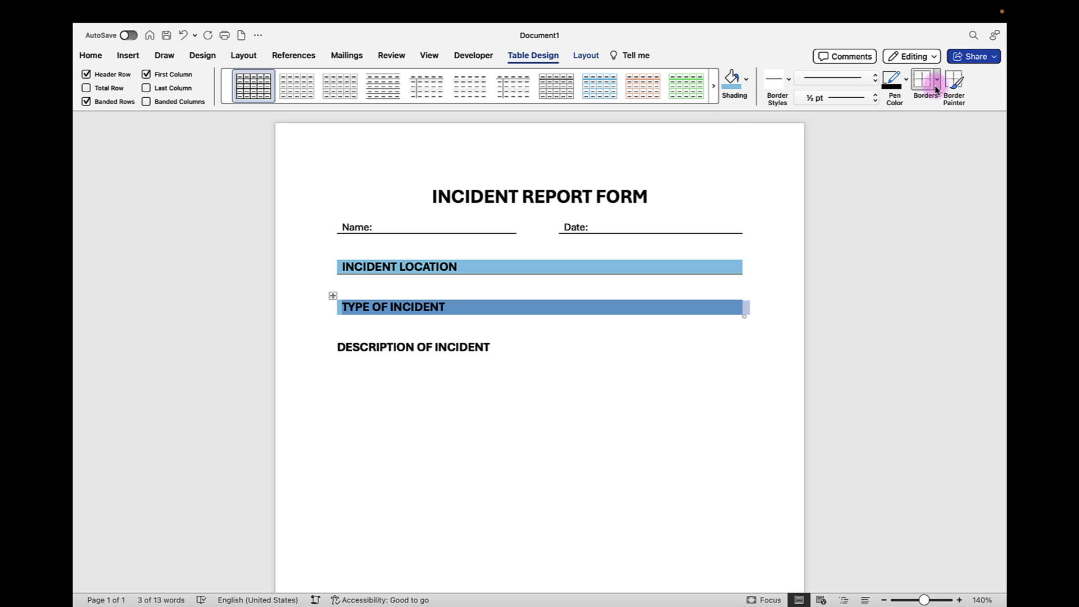
click(315, 347)
click(129, 56)
click(193, 82)
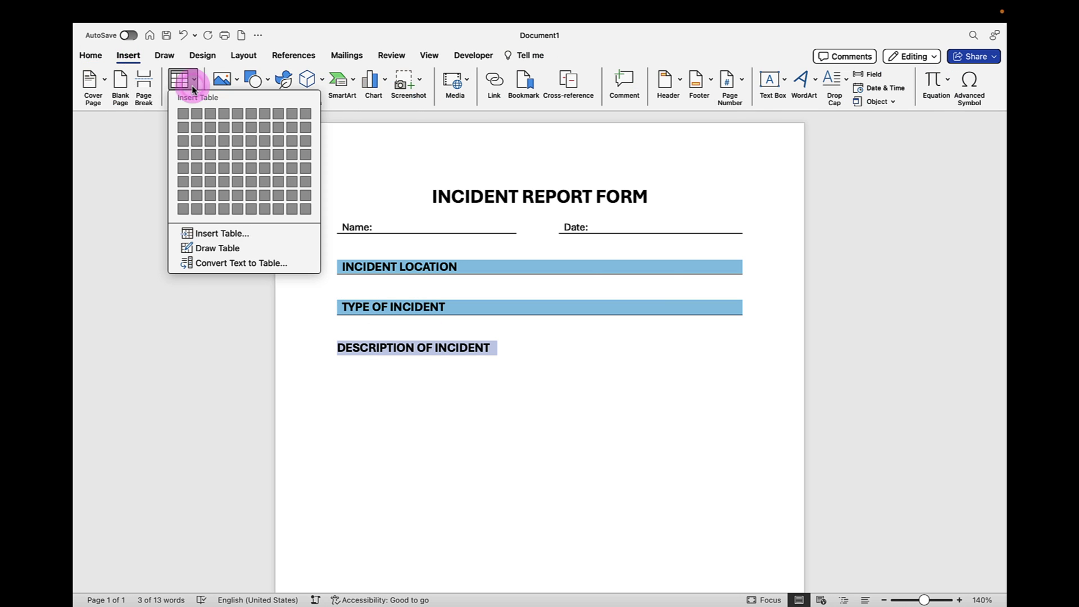
click(241, 263)
click(621, 320)
click(936, 80)
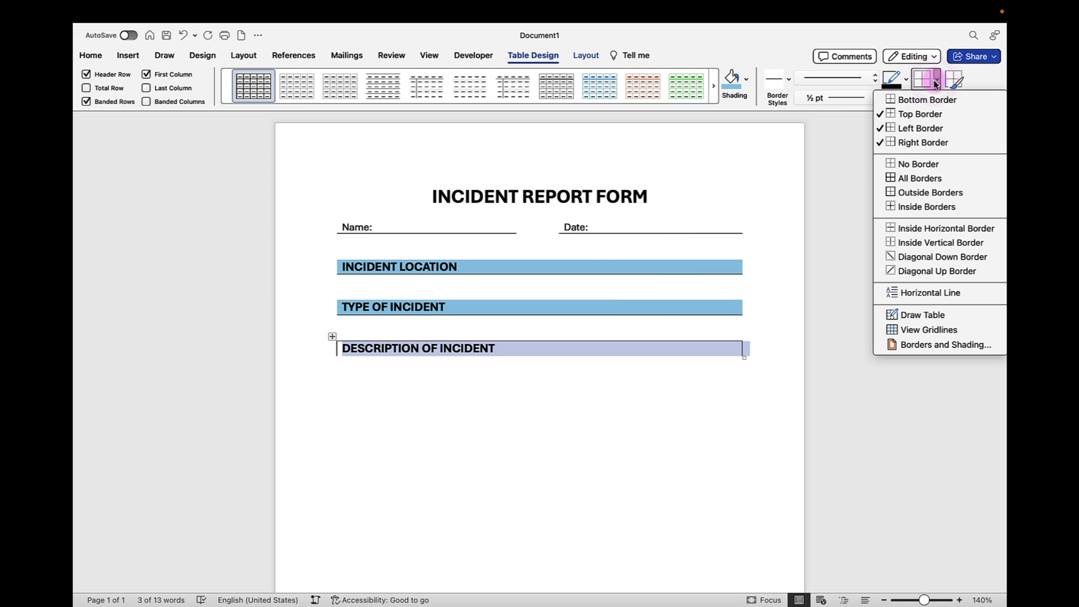
click(918, 163)
click(732, 79)
click(936, 80)
click(927, 99)
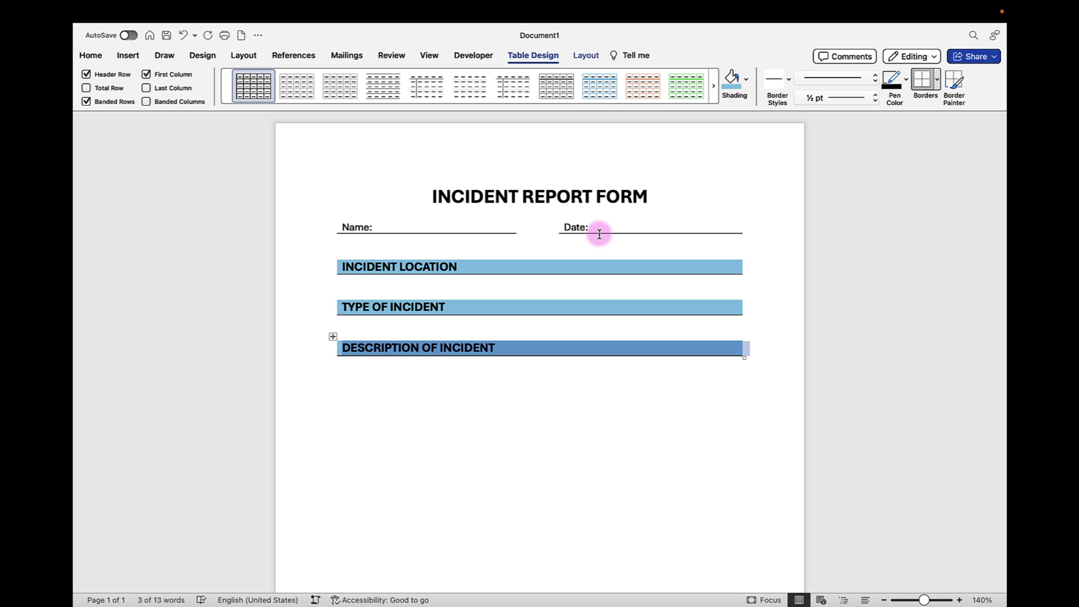
click(345, 287)
Step: Insert a 3x2 table under INCIDENT LOCATION with headers Region, State and City
key(Return)
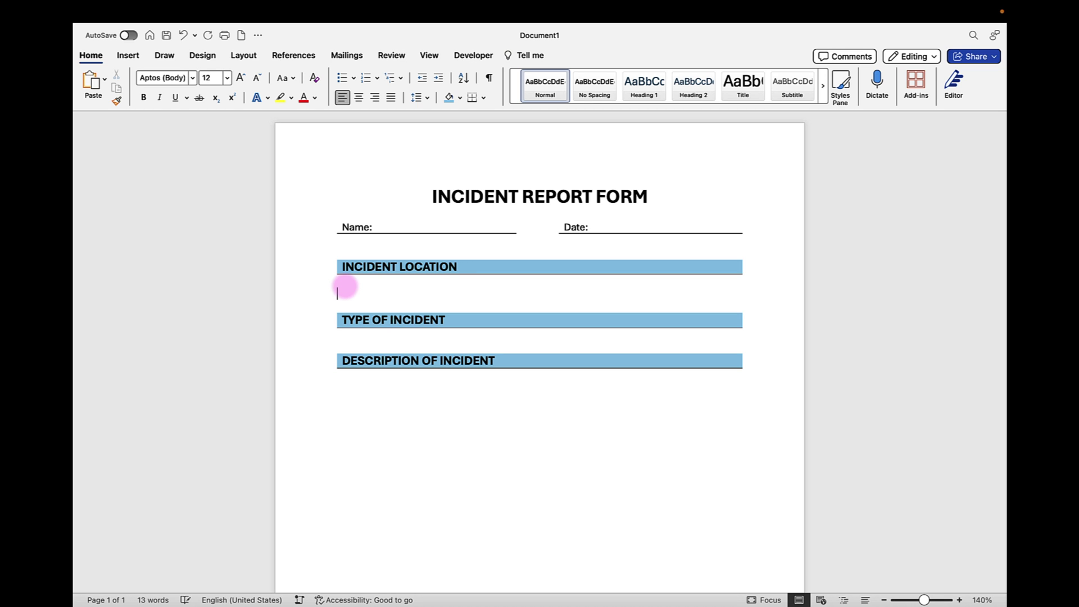
click(128, 56)
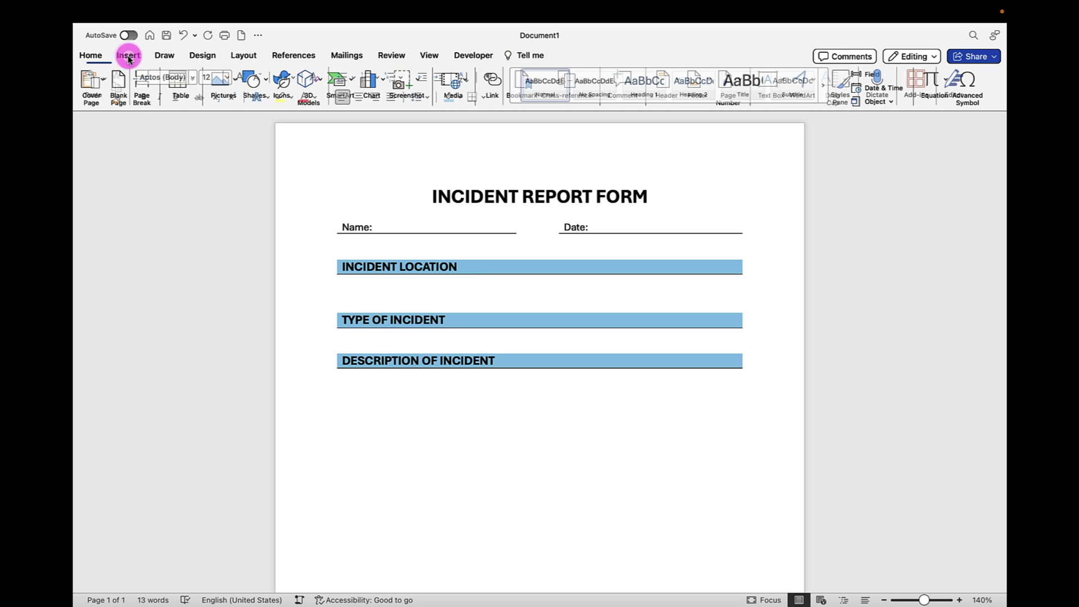
click(190, 86)
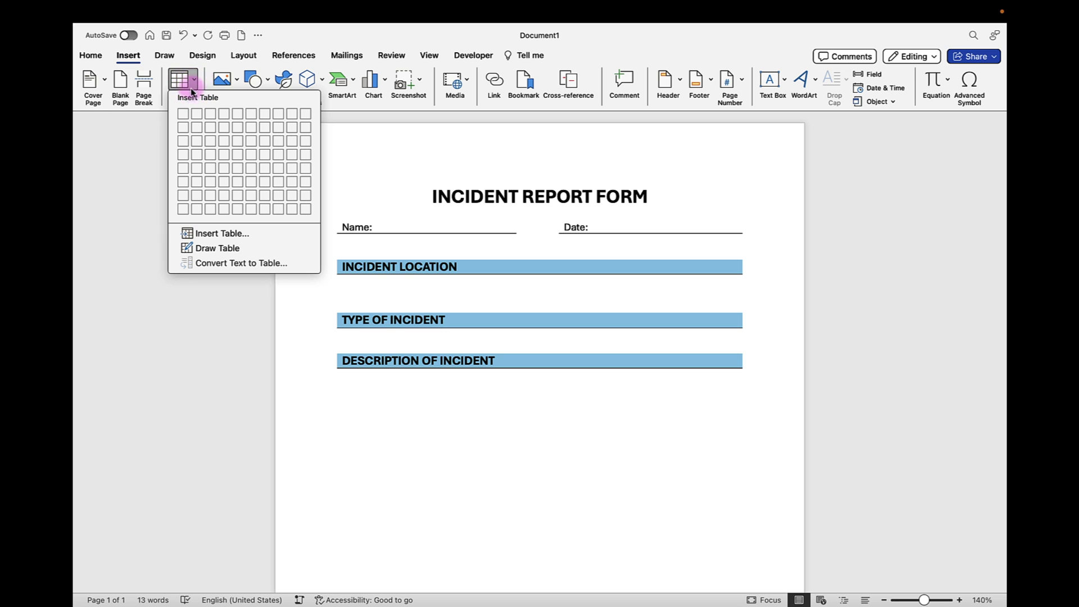
click(210, 128)
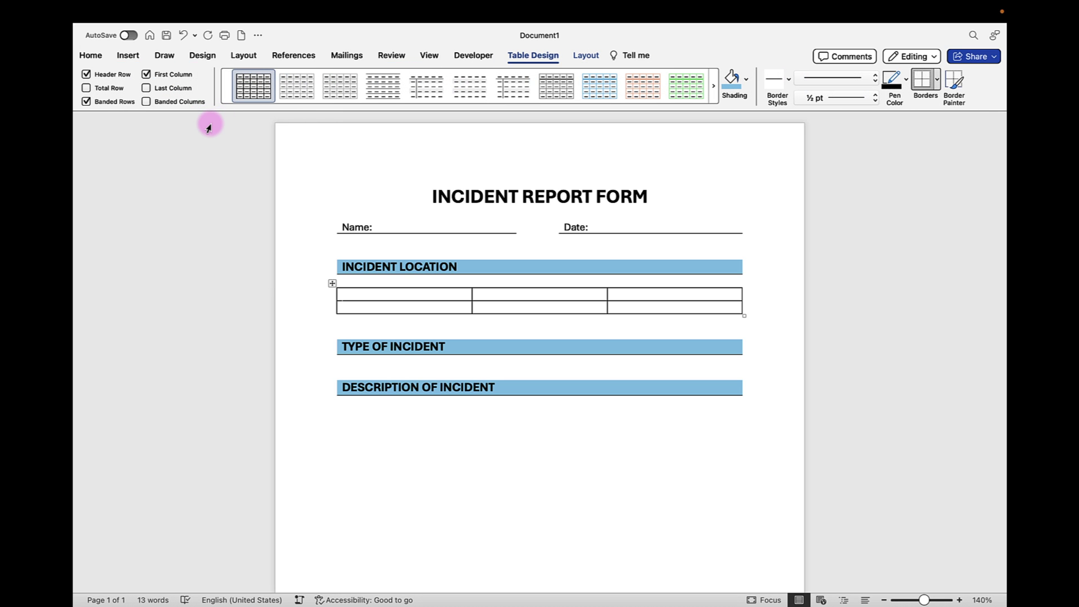
text(Region)
key(Tab)
text(State)
key(Tab)
text(City)
Step: Make the header row bold, green-shaded and centred, and the entry row taller
click(312, 298)
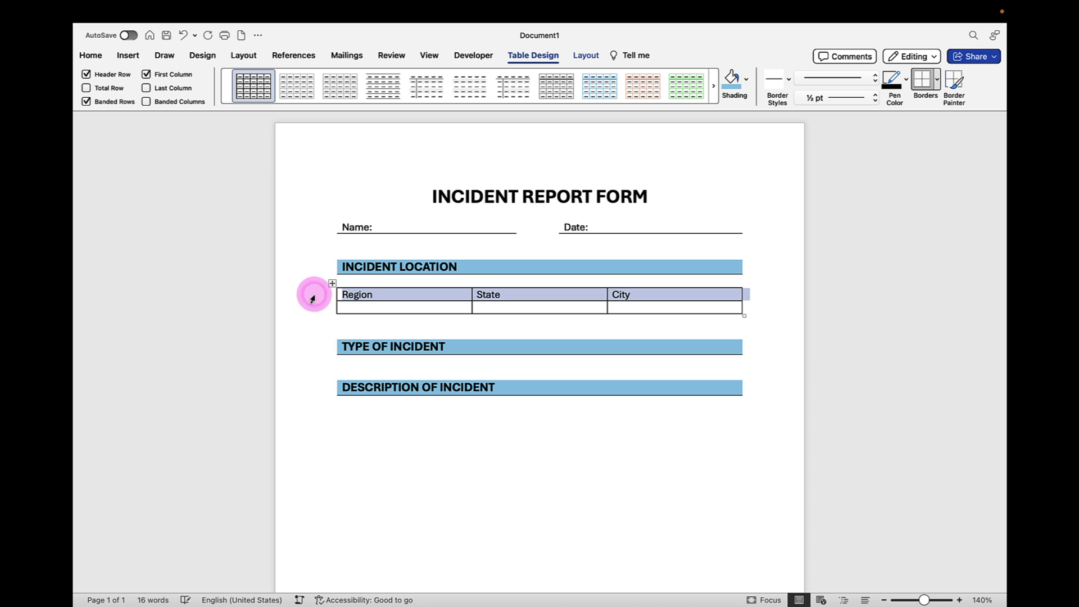
click(91, 56)
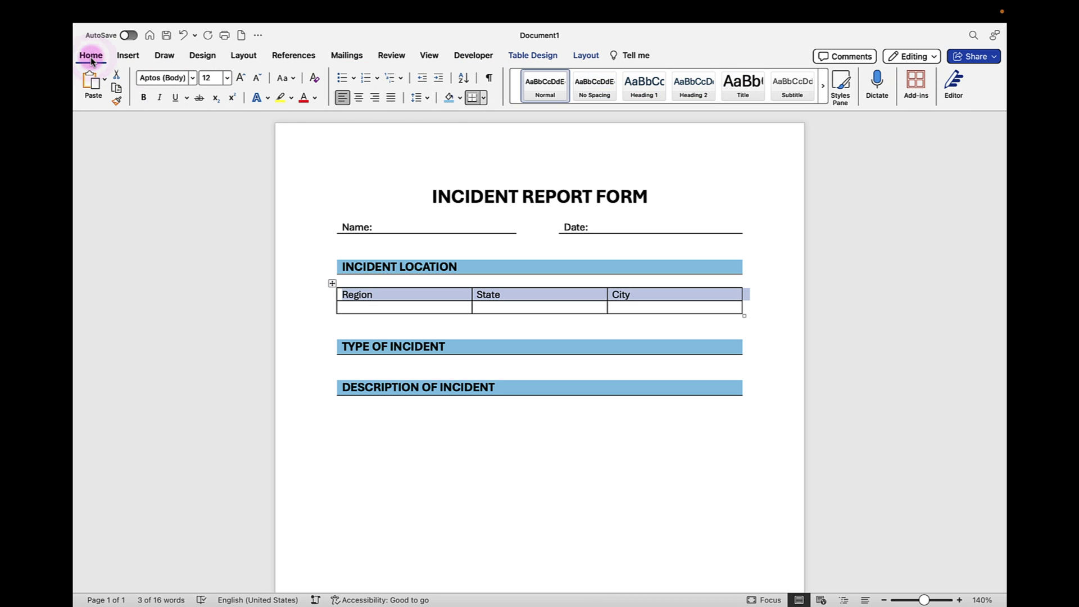
click(143, 98)
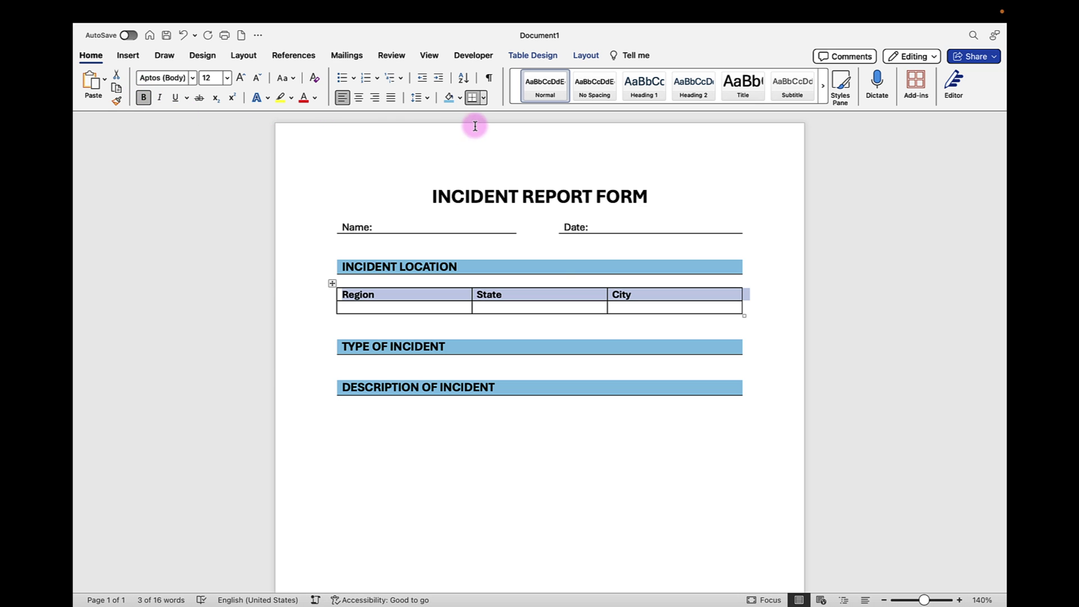
click(460, 98)
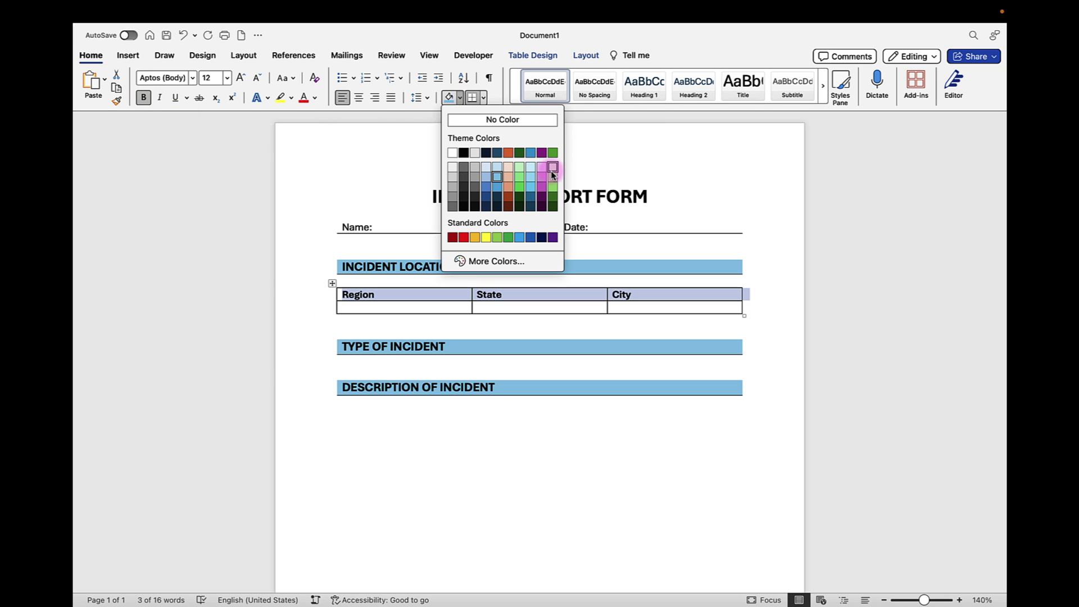
click(553, 167)
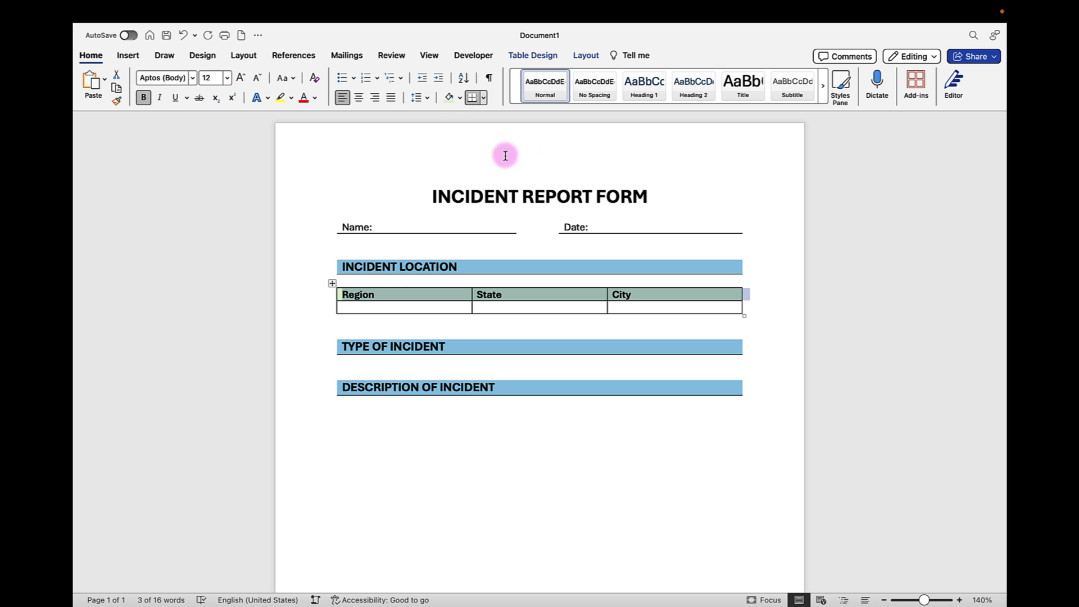
click(358, 98)
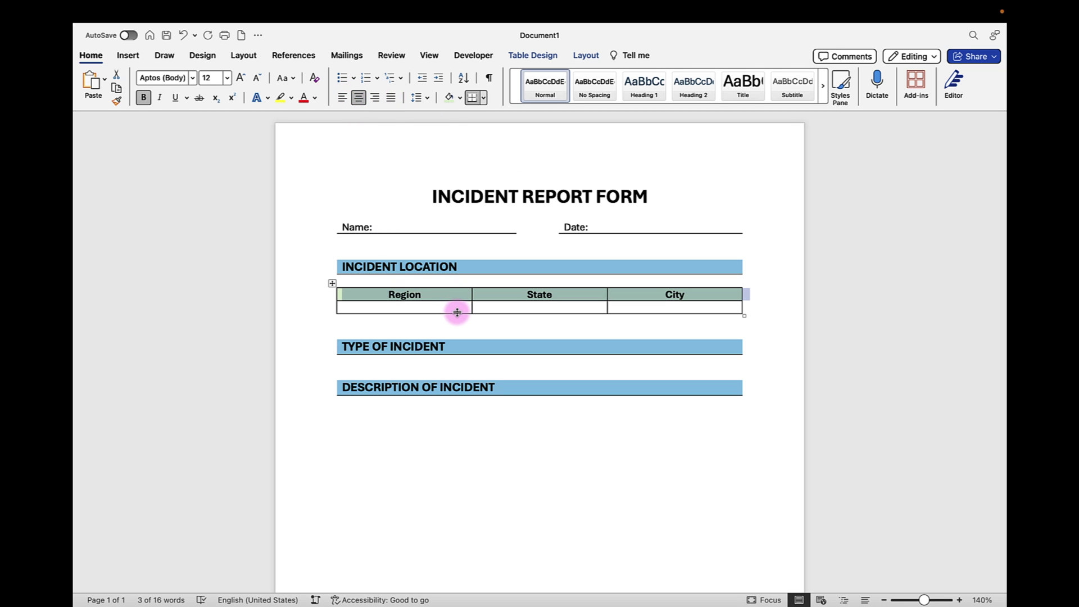
drag(457, 313, 456, 326)
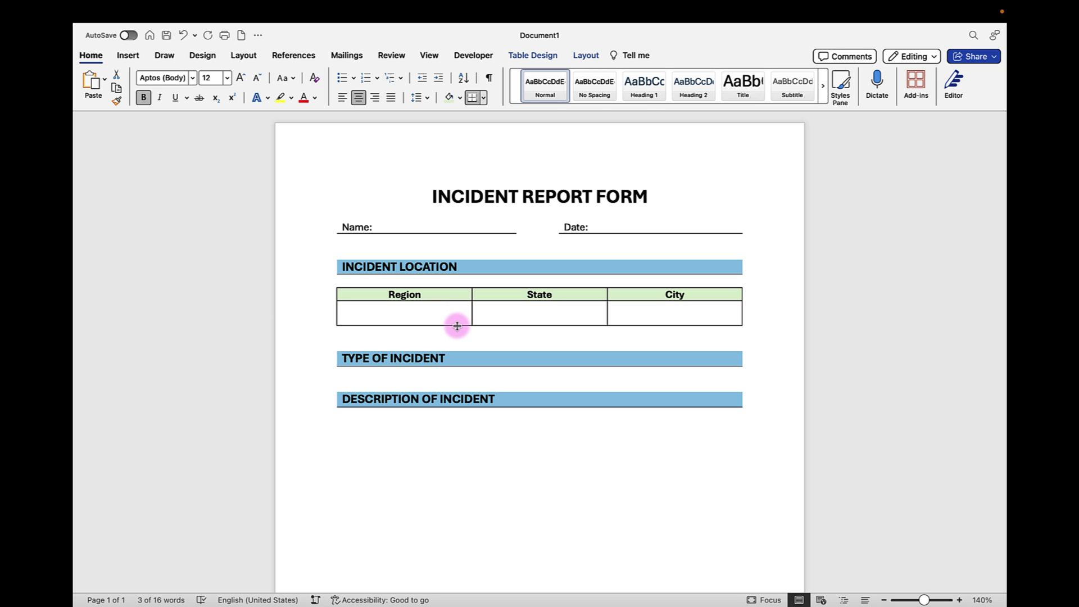
click(379, 317)
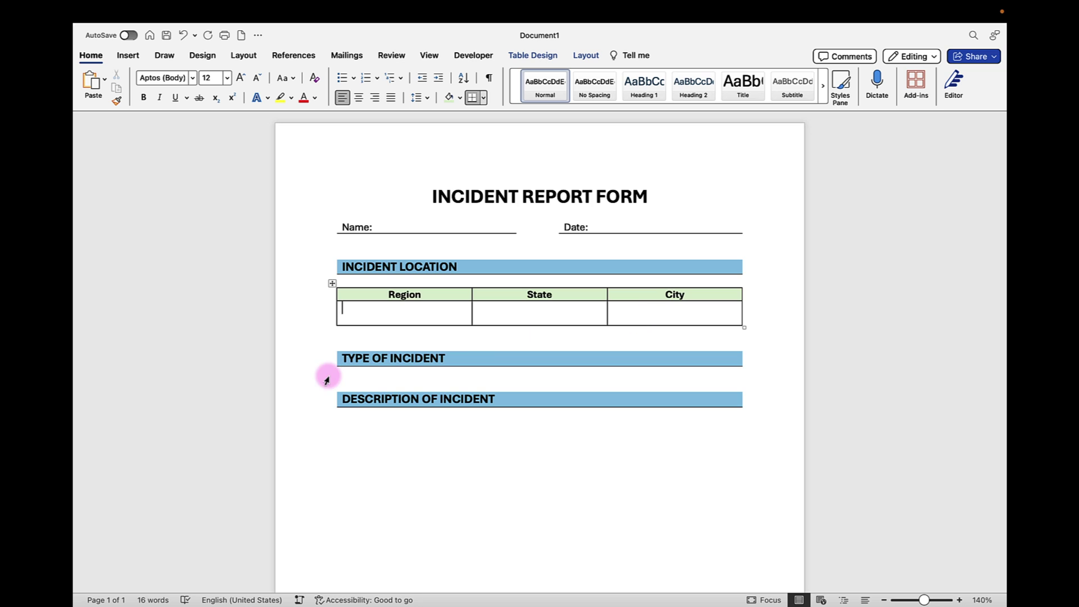
Step: List Injury, Illness and Environment on separate lines under TYPE OF INCIDENT
click(352, 376)
key(Return)
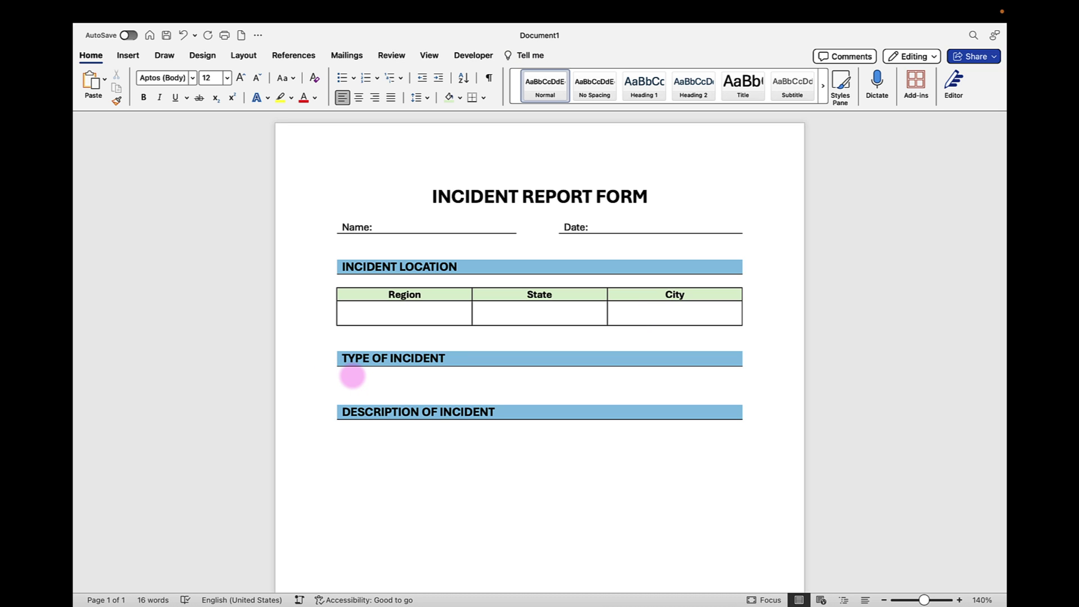
text(Injury)
key(Return)
text(Illness)
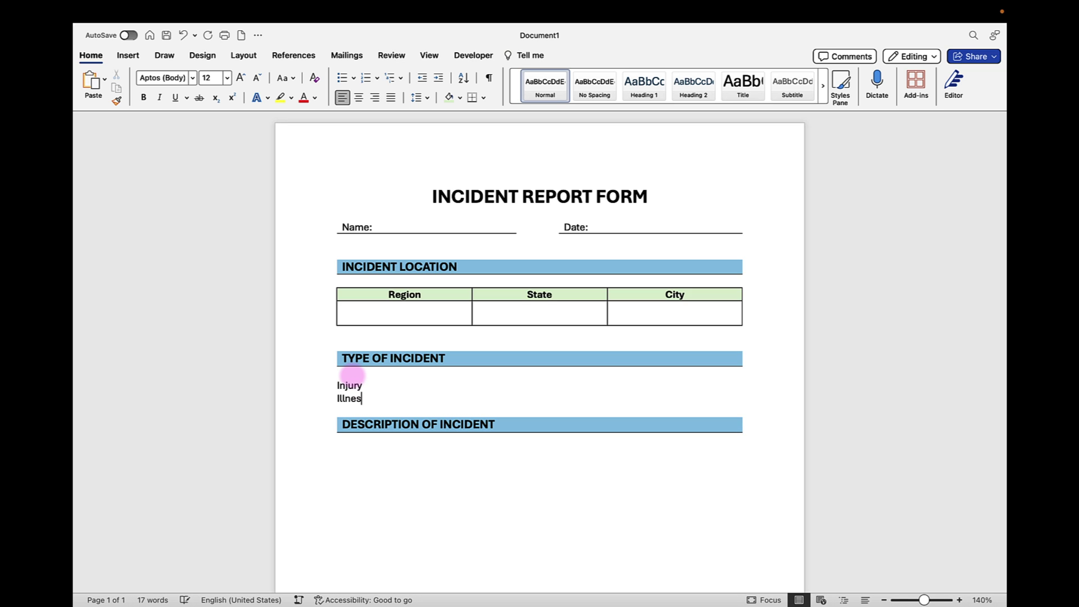
key(Return)
text(Environment)
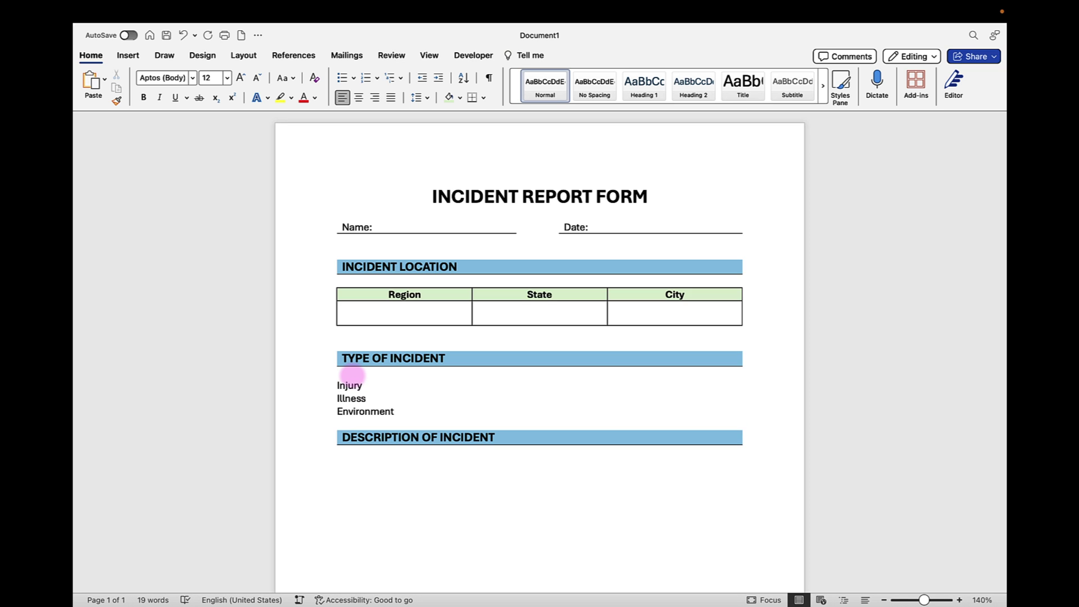
Step: Insert a single-cell table under DESCRIPTION OF INCIDENT and stretch it tall
click(349, 458)
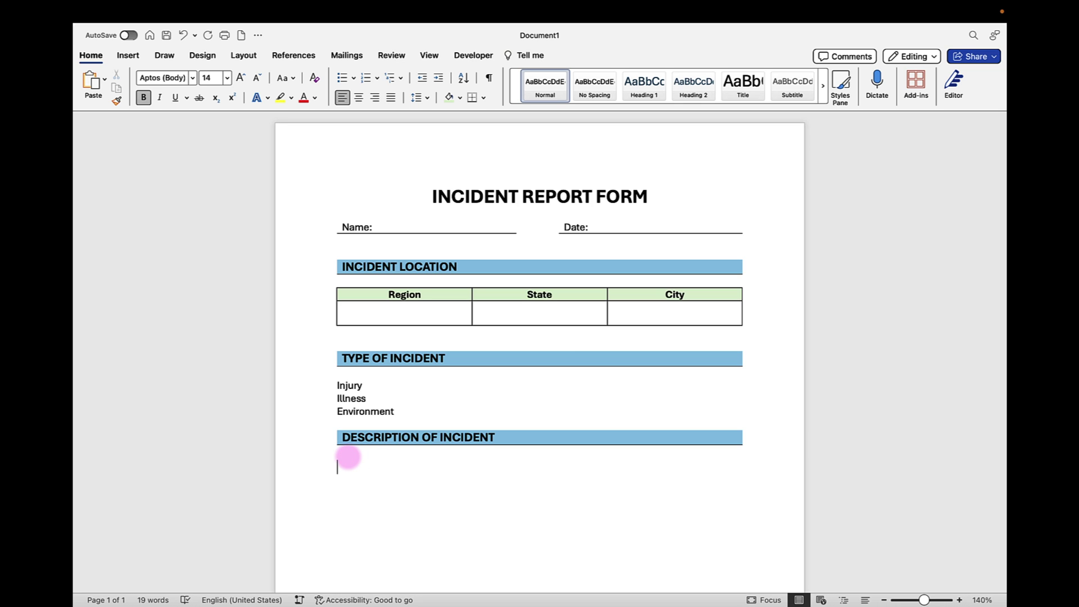
click(129, 55)
click(180, 80)
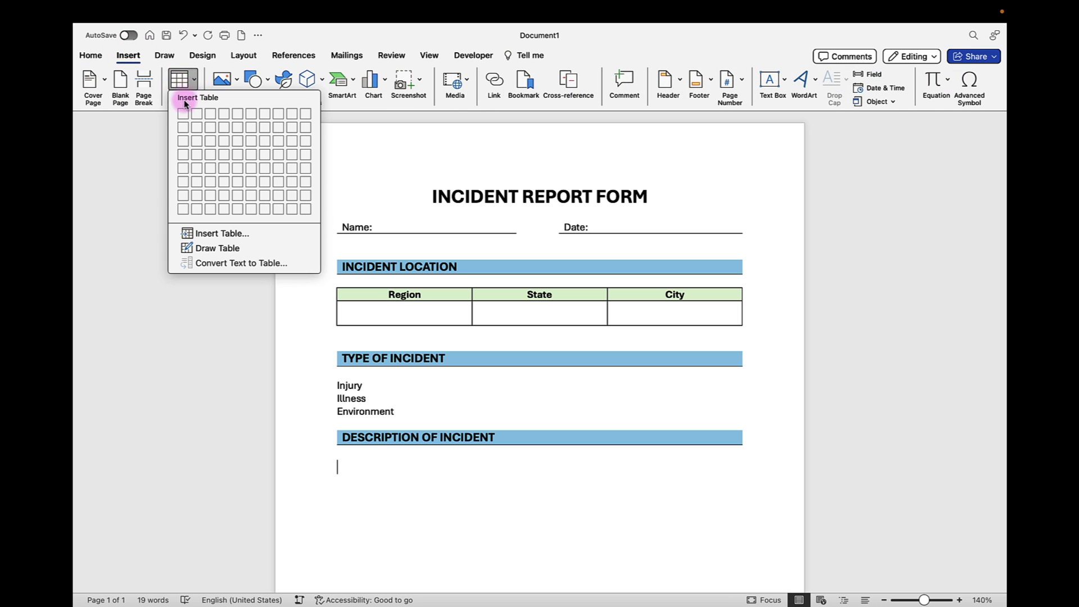
click(183, 113)
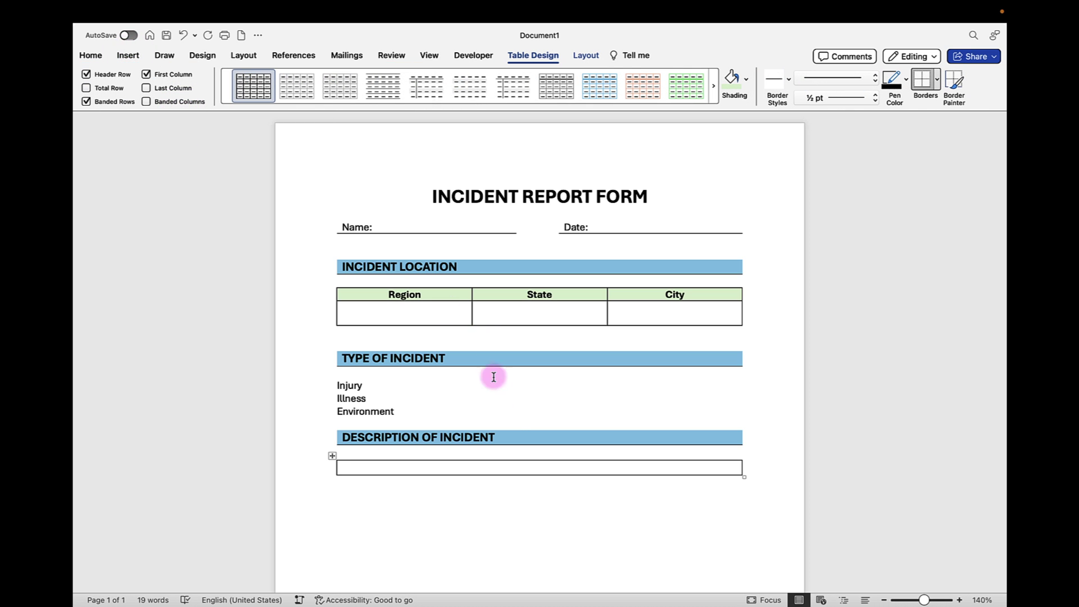
drag(525, 475, 540, 581)
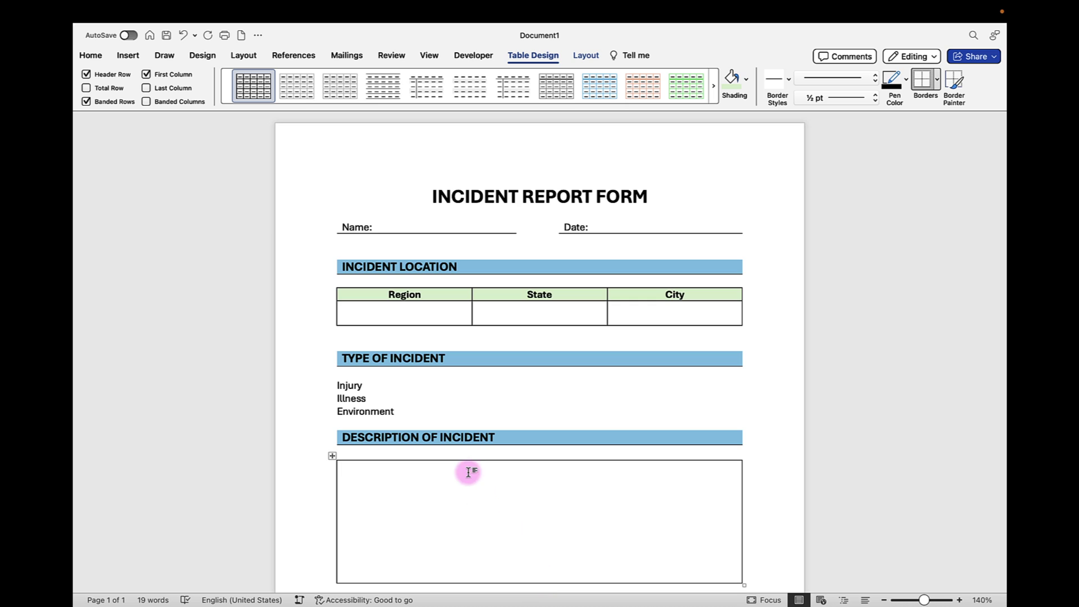
Step: Insert text form fields after Name: and Date:, then open the Name field's options
click(389, 228)
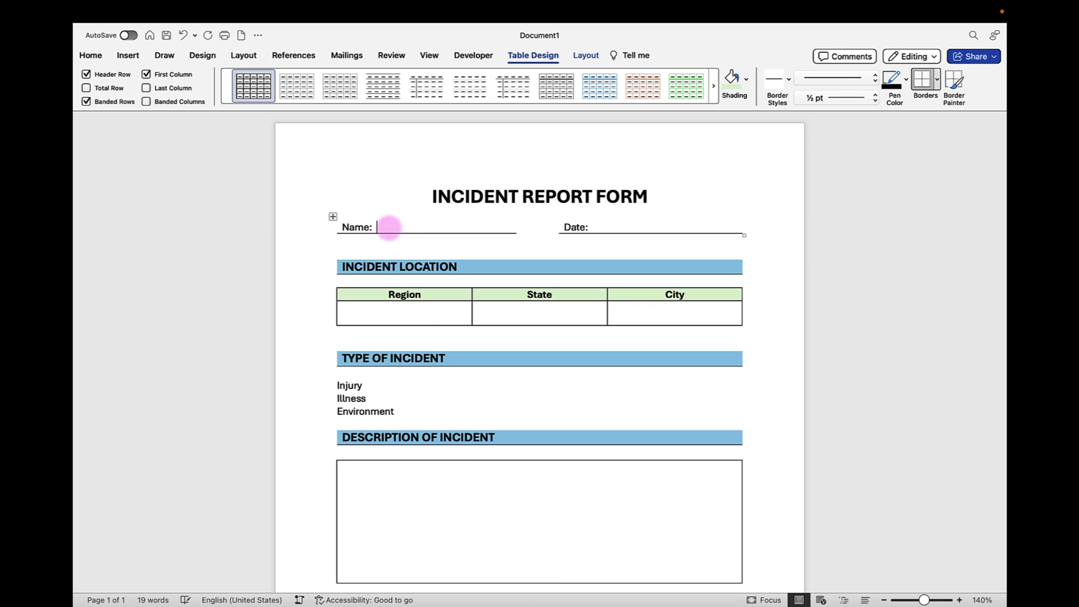
click(473, 56)
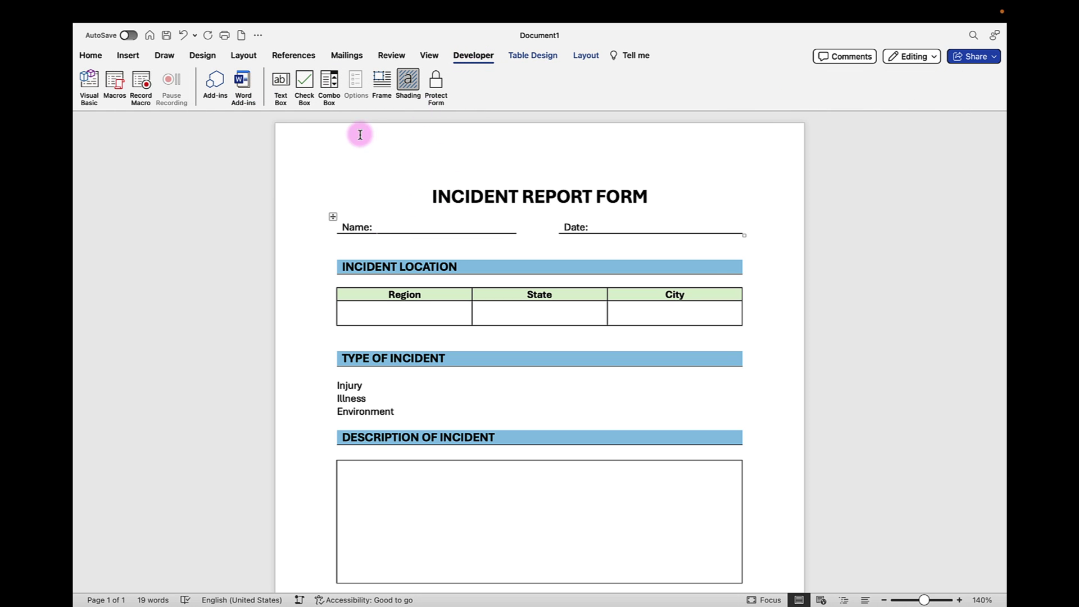
click(281, 87)
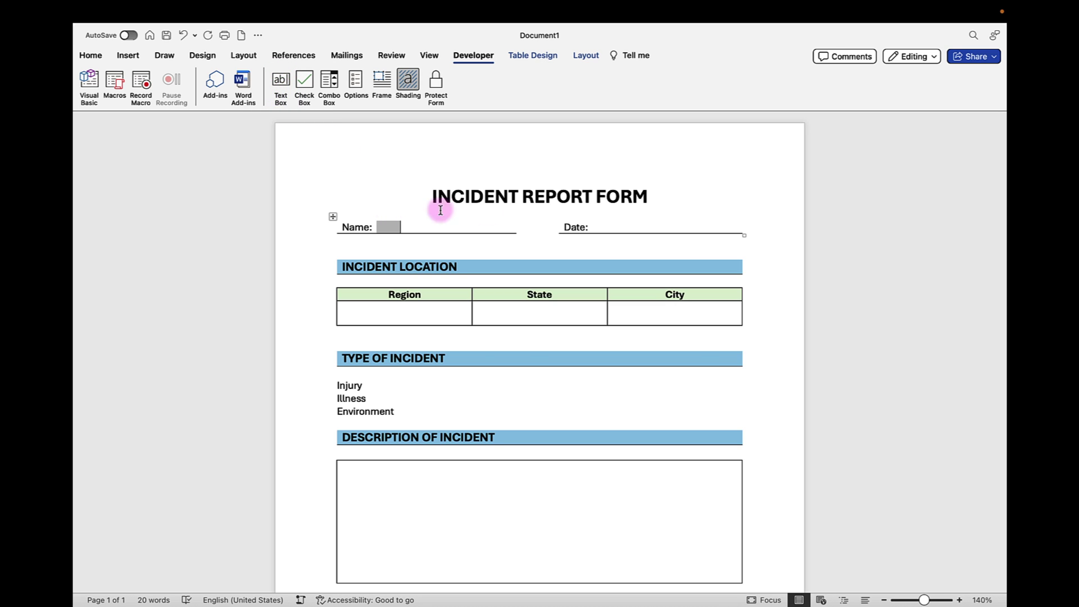
click(607, 227)
click(280, 89)
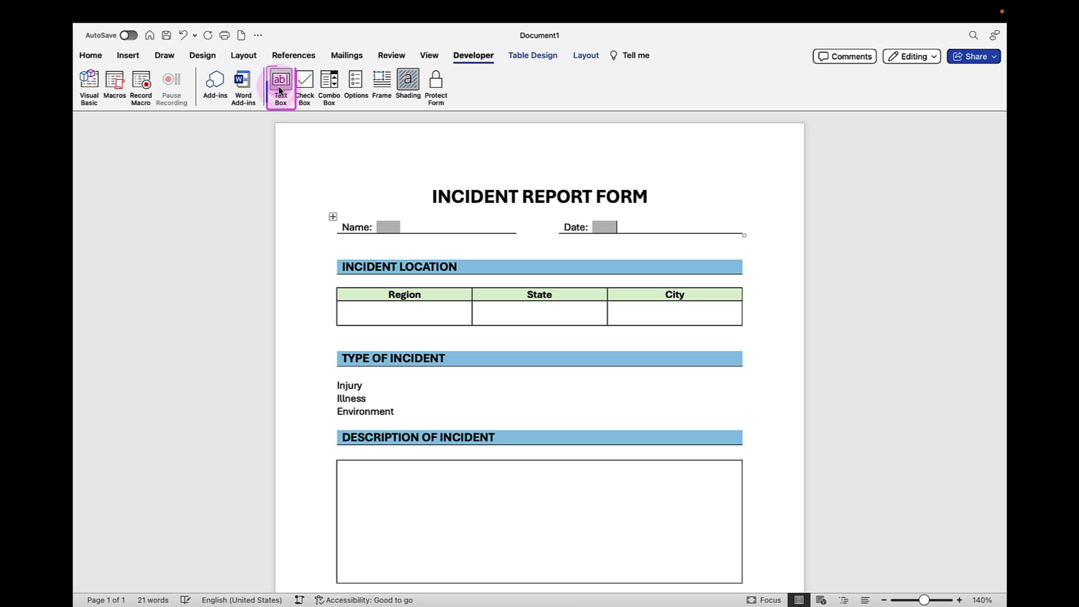
double_click(391, 229)
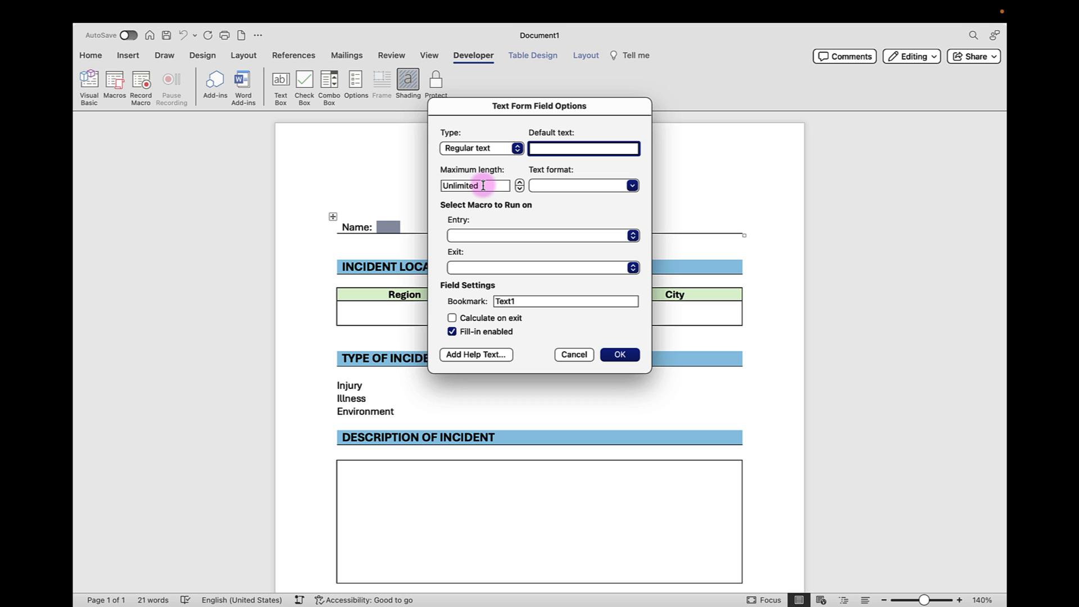
Step: Change the Name field's maximum length to 2 and confirm its settings
drag(484, 186, 441, 185)
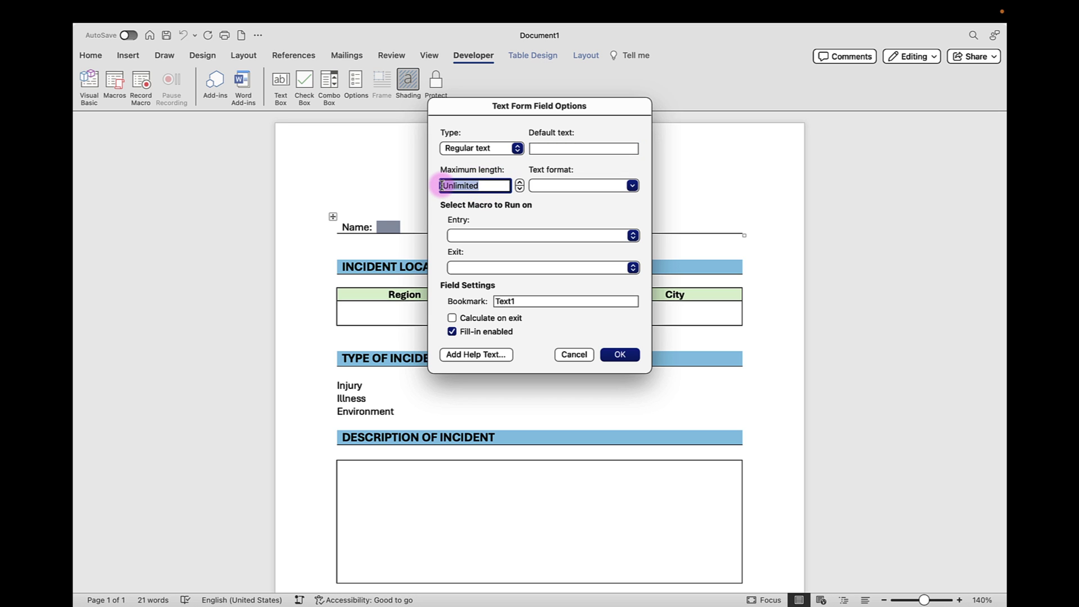
text(20)
click(618, 354)
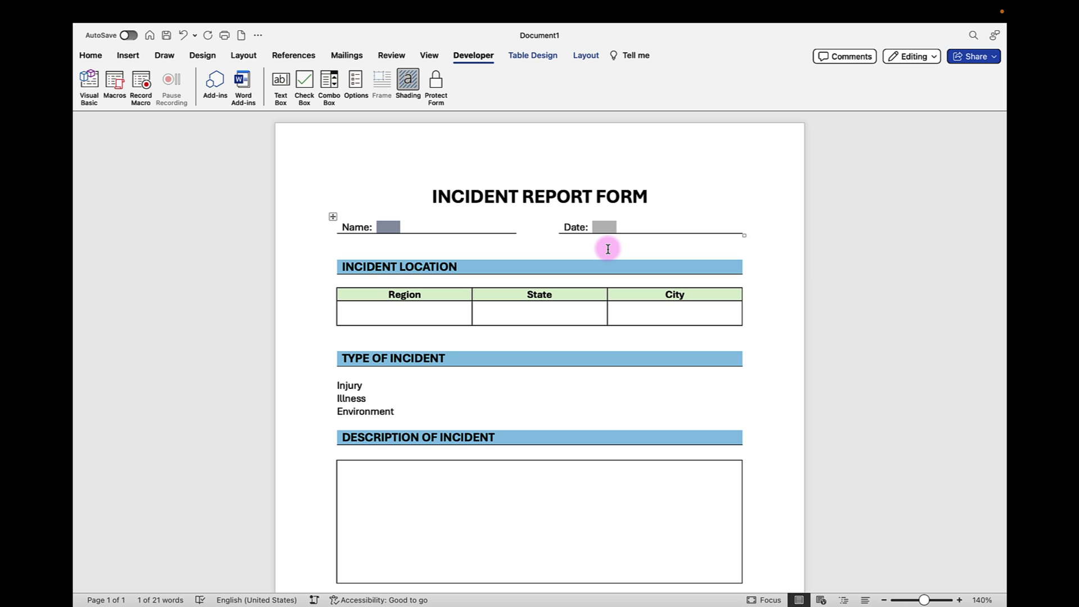
Step: Make the Date field a Date-type field with the yyyy-MM-dd format
double_click(605, 227)
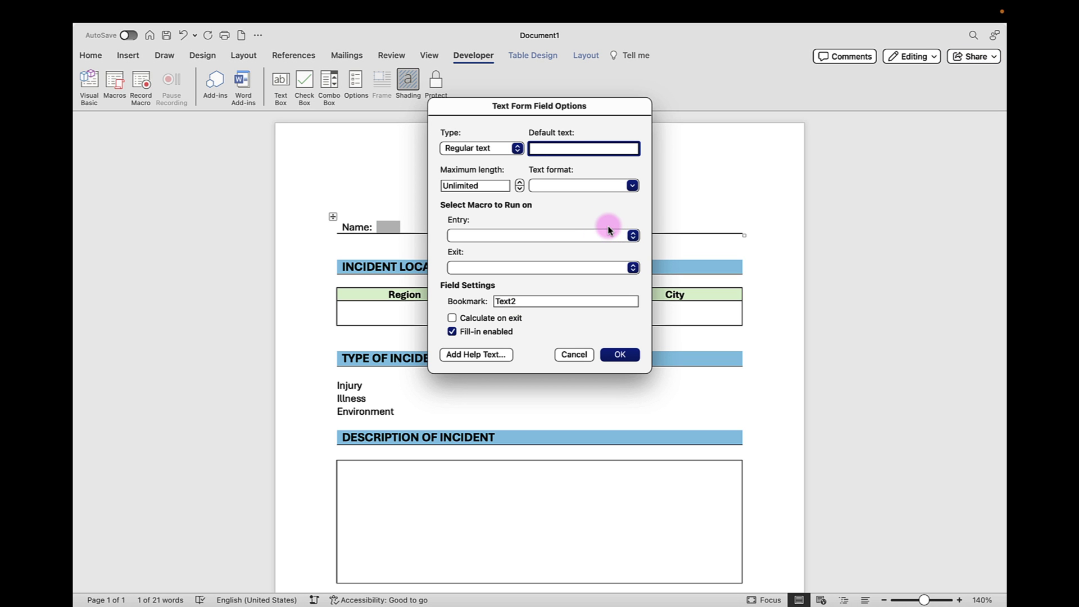
click(517, 148)
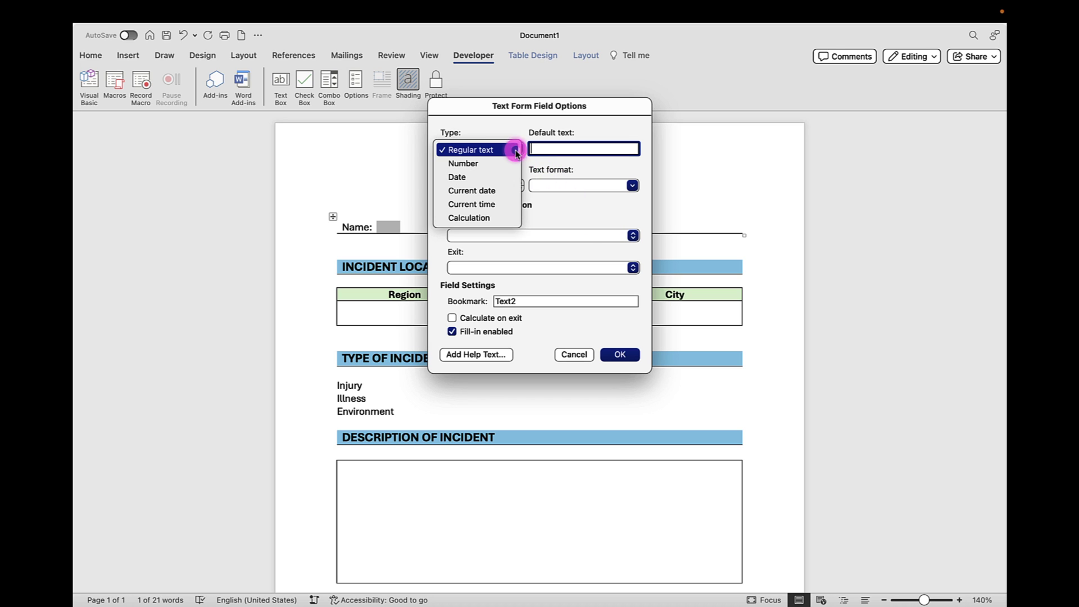
click(501, 177)
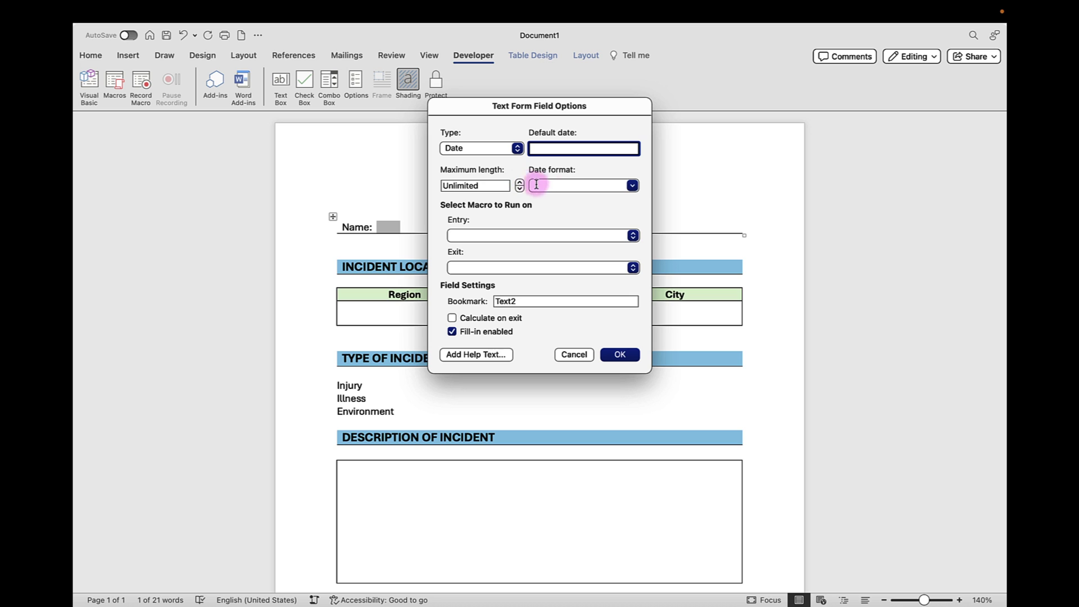
click(634, 186)
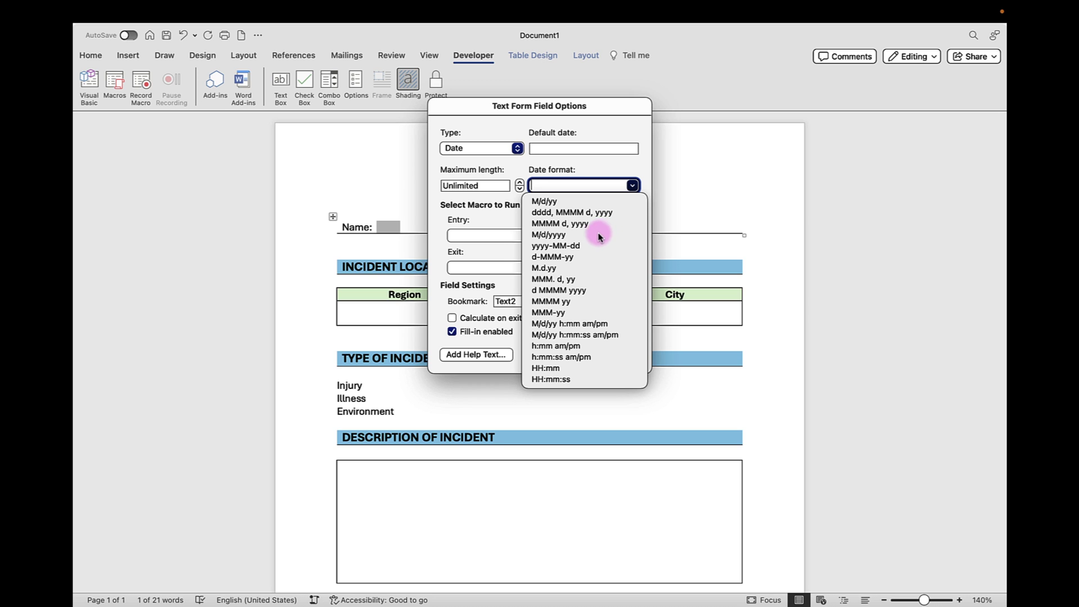
click(568, 247)
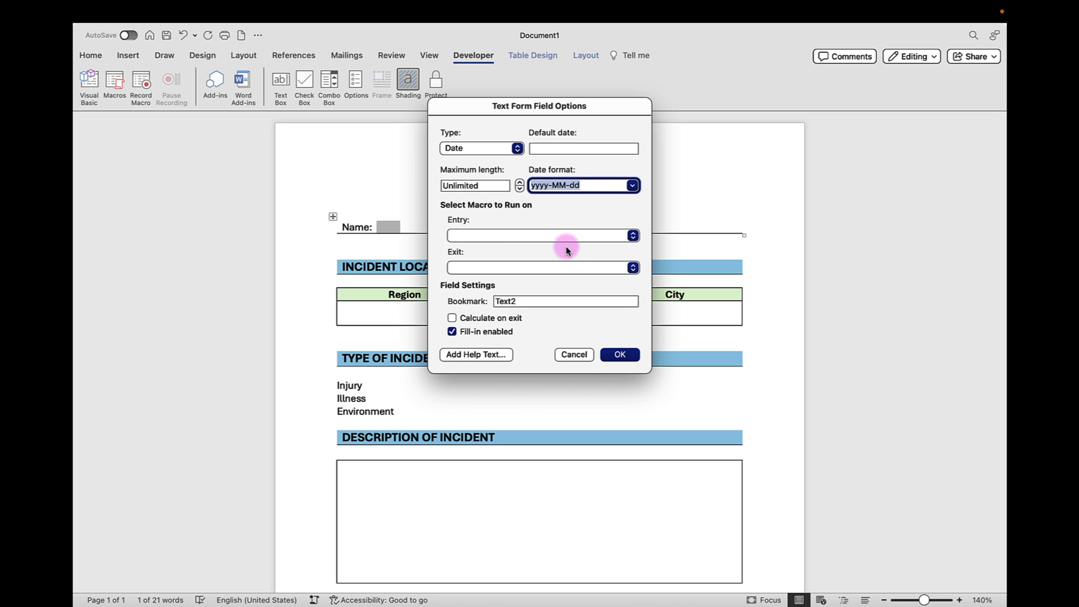
click(625, 353)
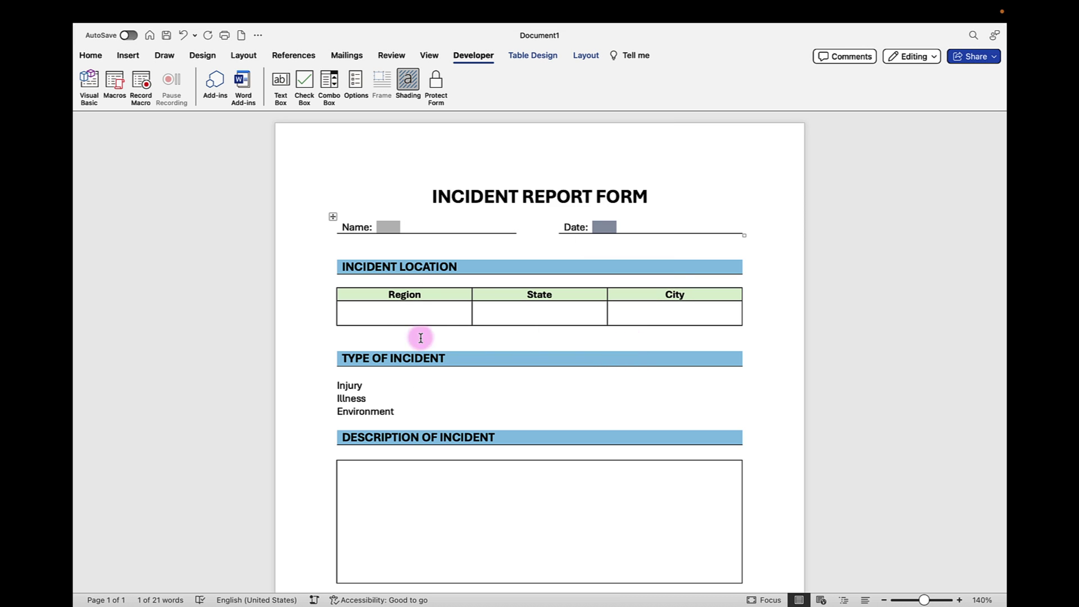
Step: Insert a Region drop-down field listing Please Select, North and South
click(373, 314)
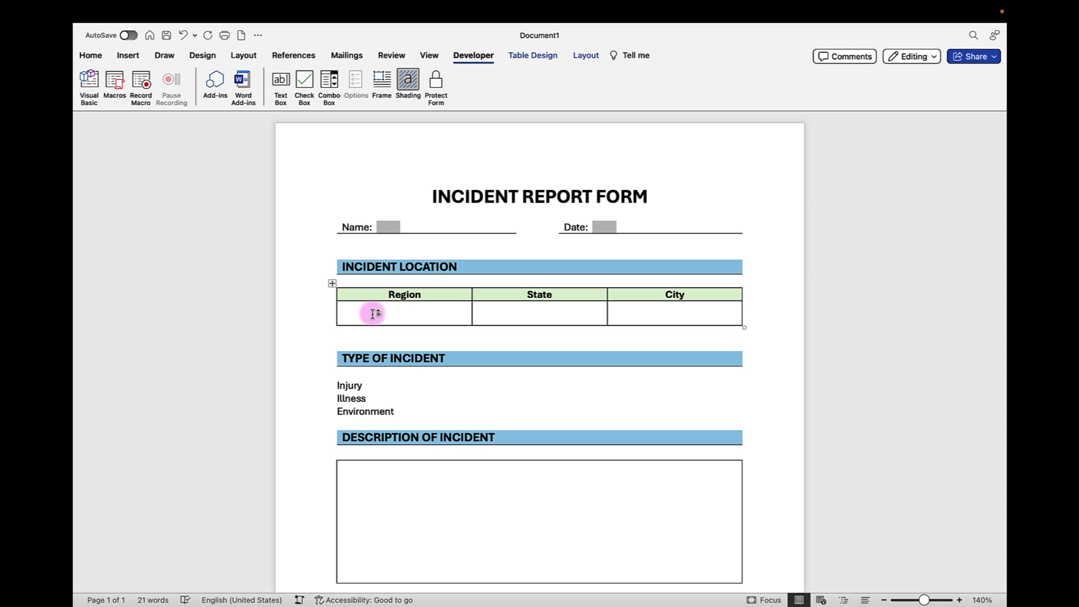
click(330, 88)
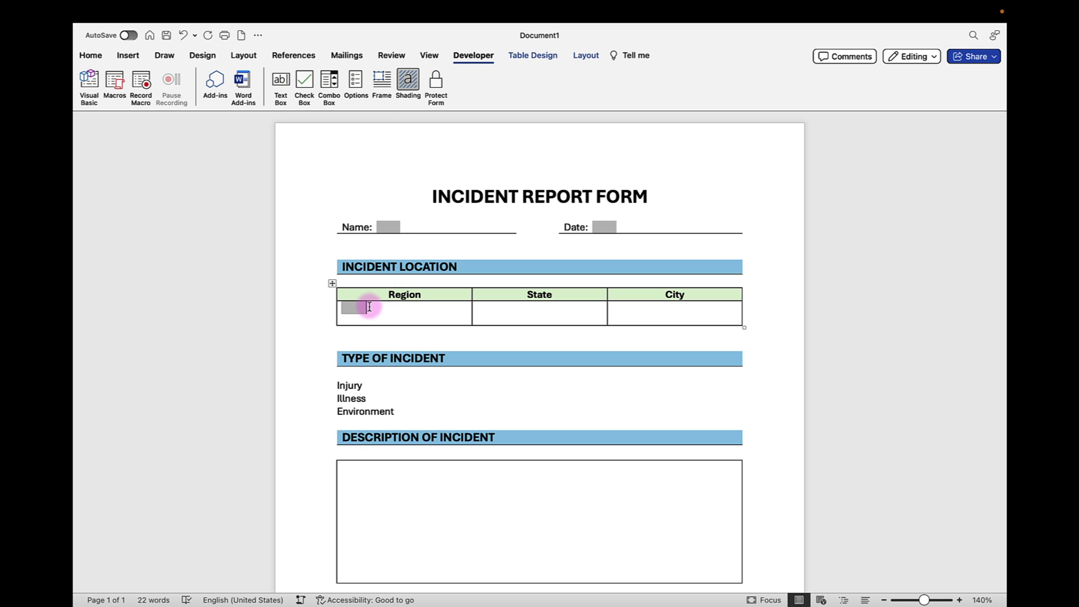
double_click(360, 307)
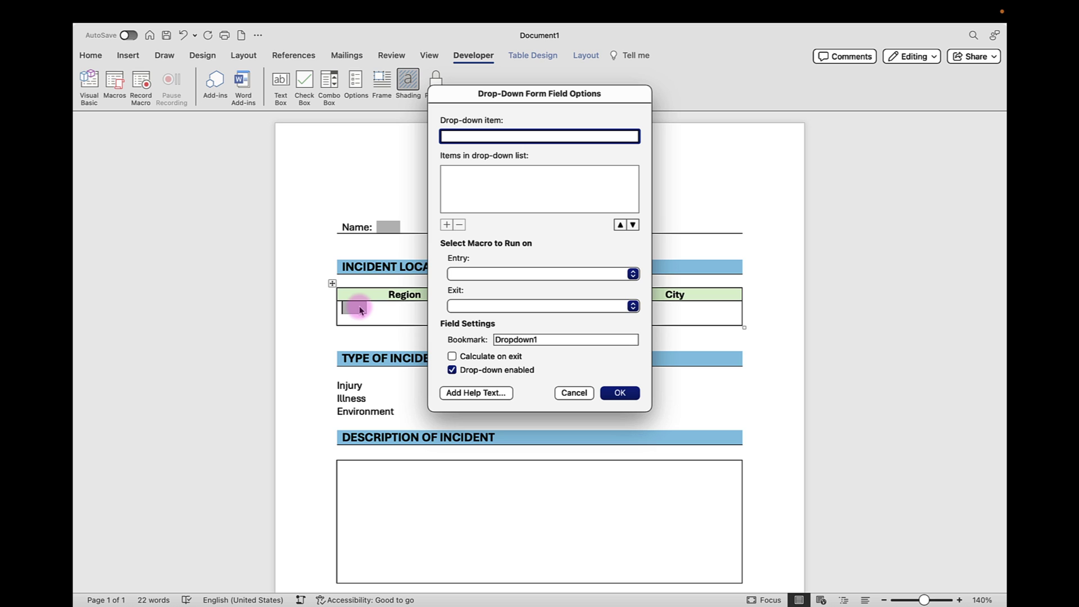
text(Please Select)
key(Return)
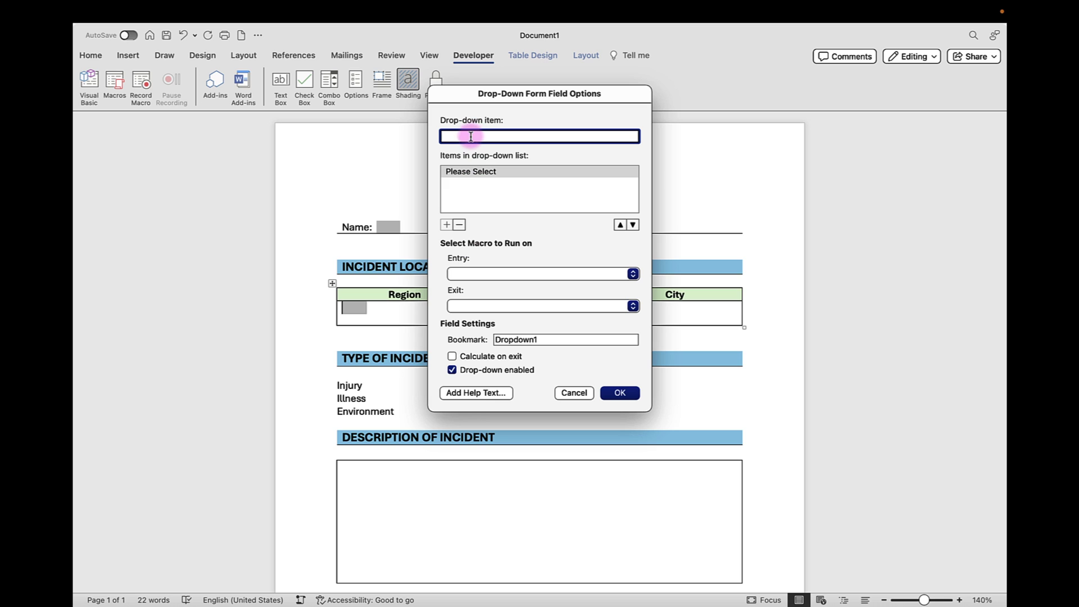
text(North)
key(Return)
text(South)
key(Return)
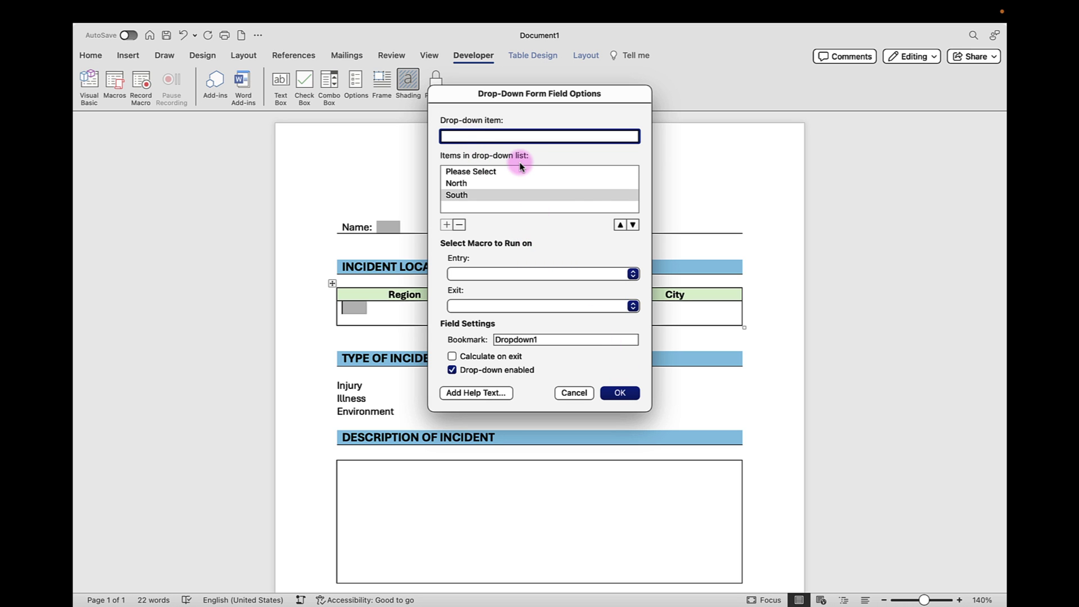
click(620, 226)
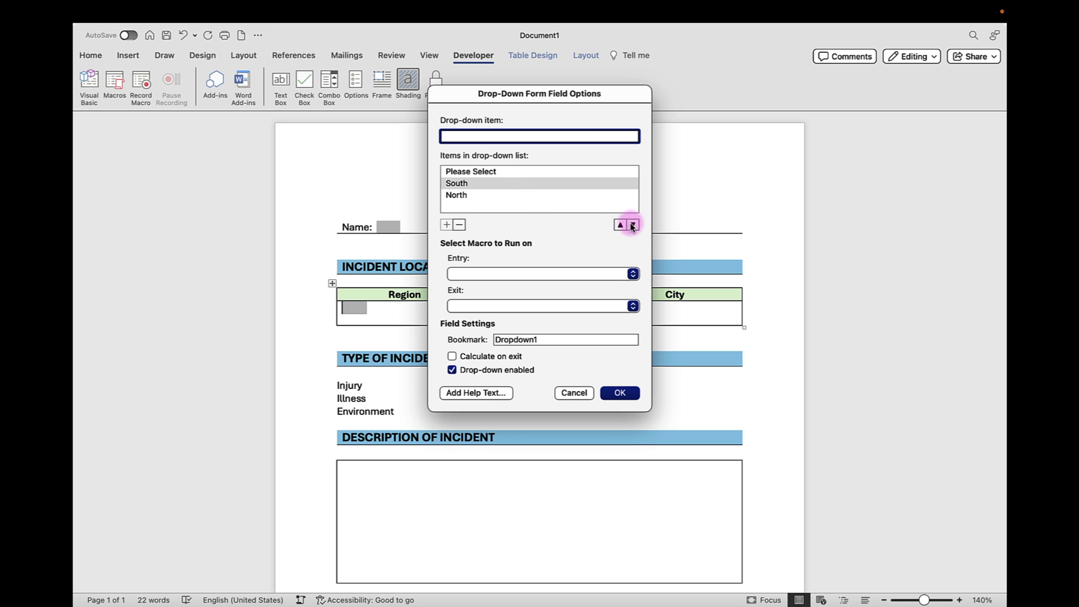
click(633, 226)
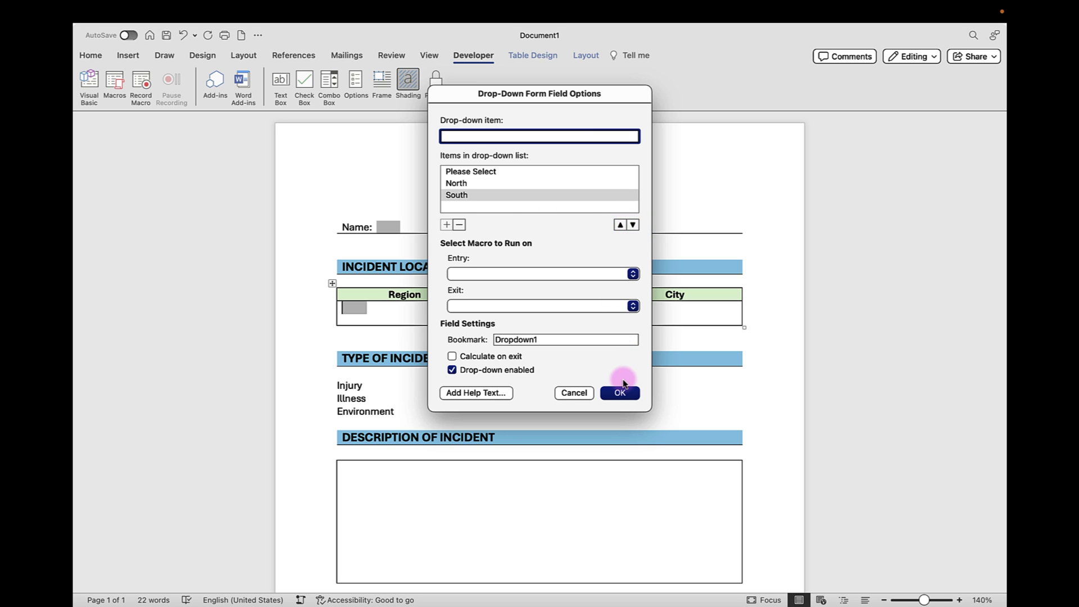
click(619, 393)
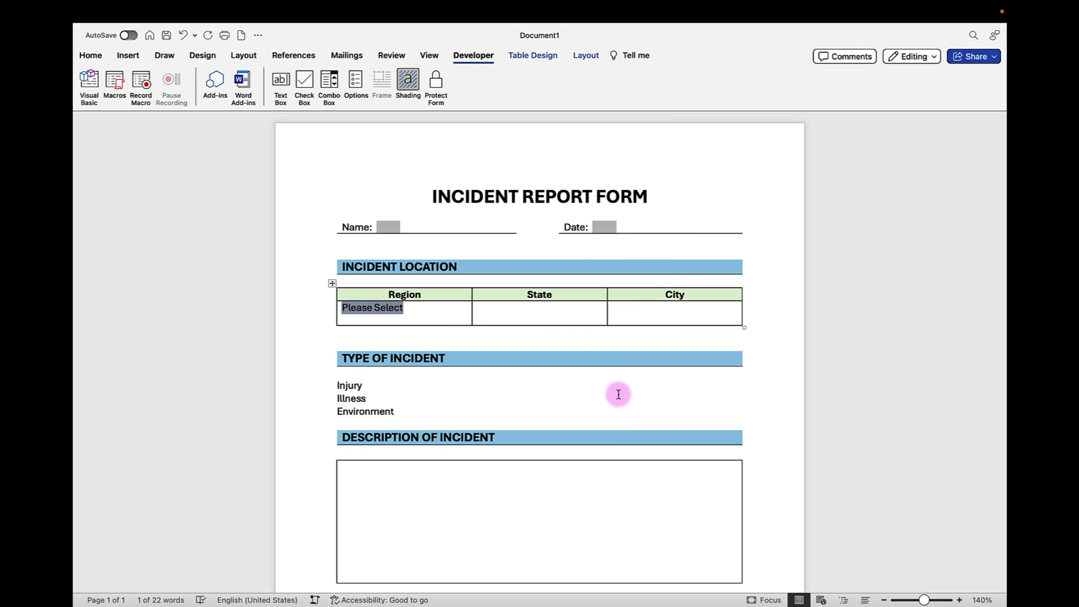
Step: Insert a State drop-down listing Please Select, Maine, Massachusetts, Georgia and Florida
click(510, 312)
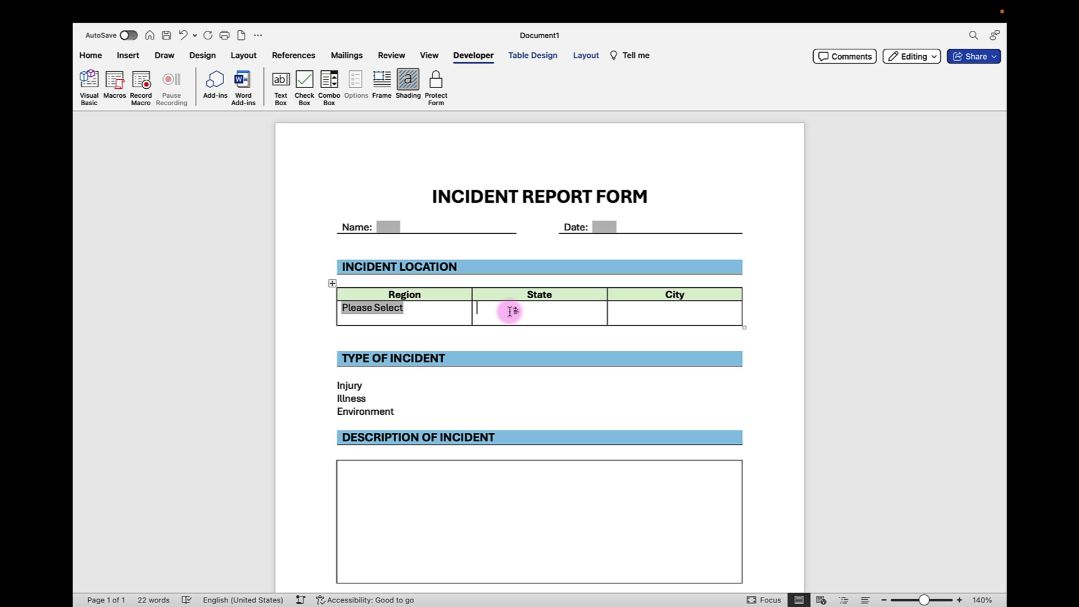
click(330, 85)
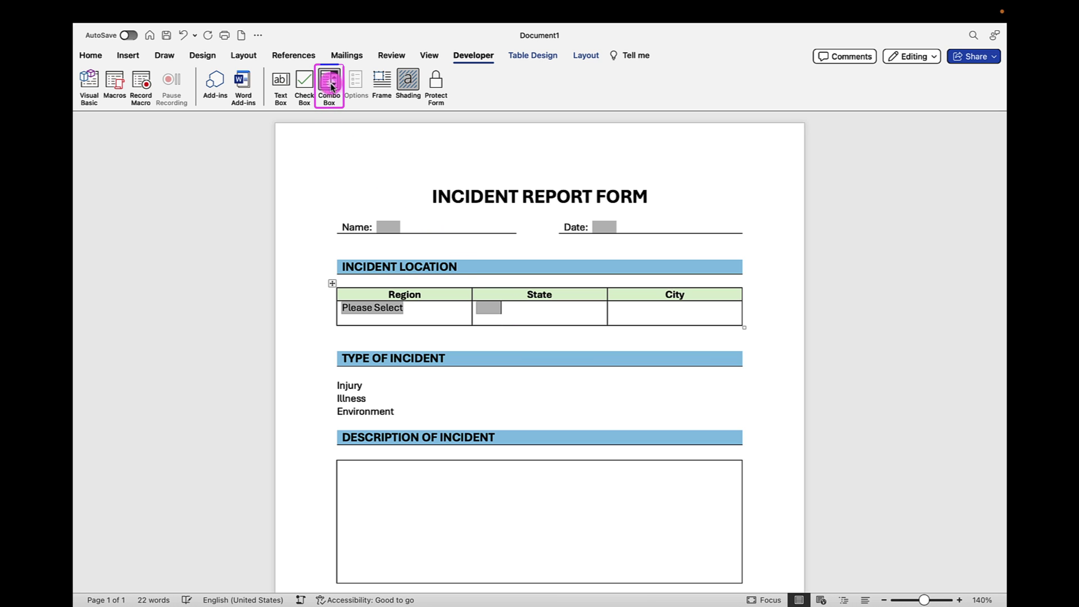
drag(509, 307, 492, 312)
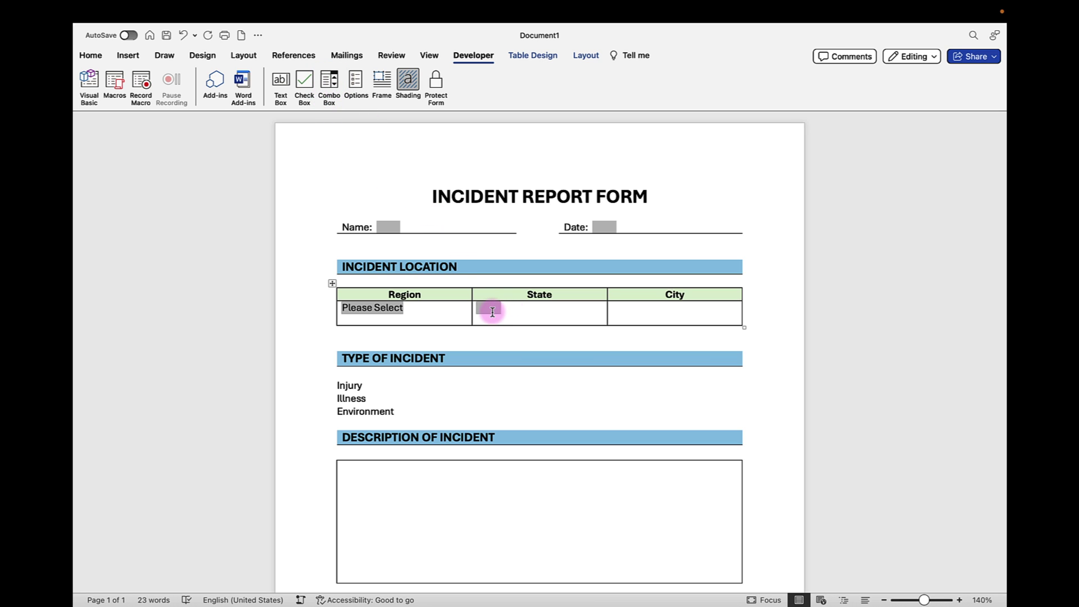
double_click(490, 309)
text(Please Select)
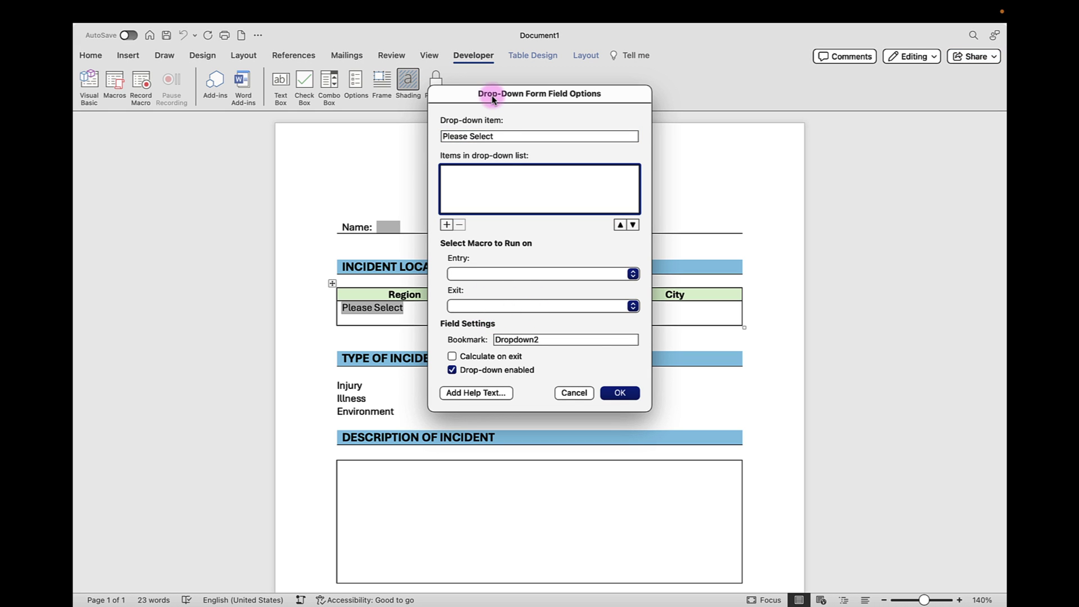
click(498, 137)
key(Return)
text(Maine)
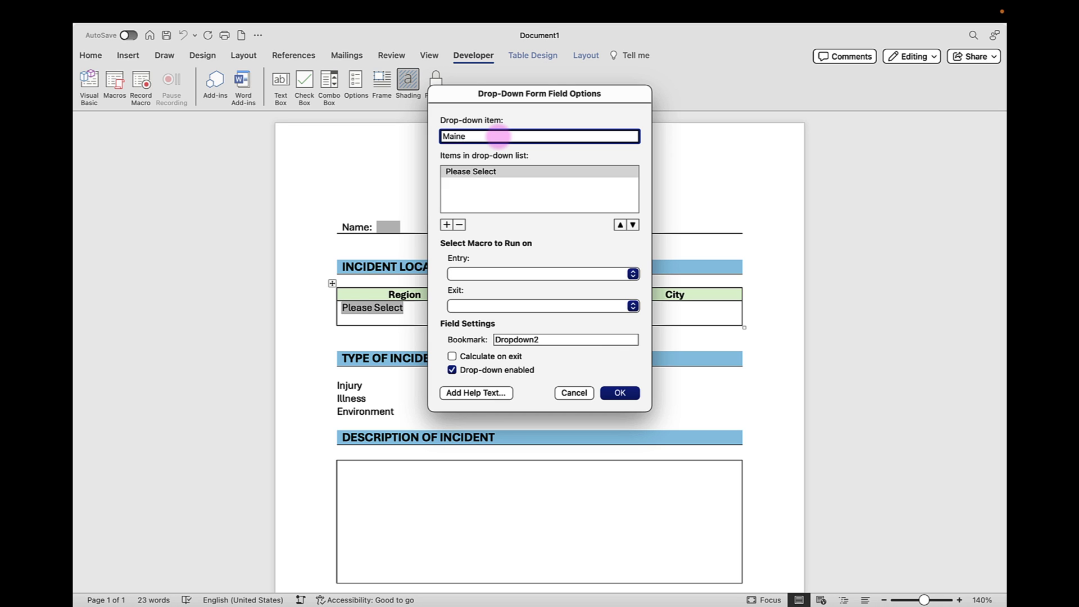
key(Return)
text(Massachusetts)
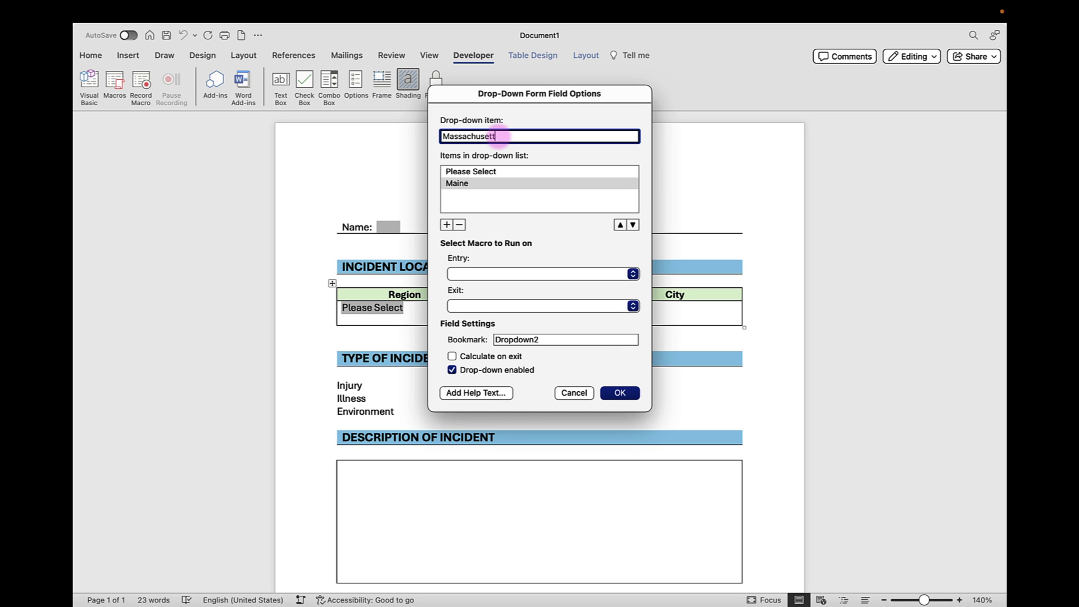
key(Return)
text(Georgia)
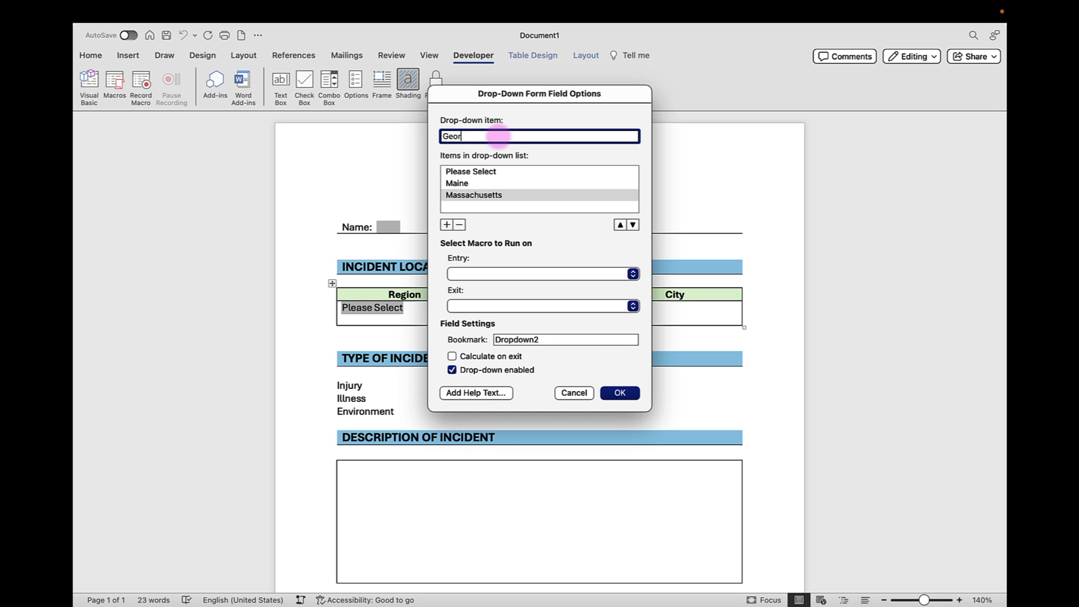
key(Return)
text(Florida)
key(Return)
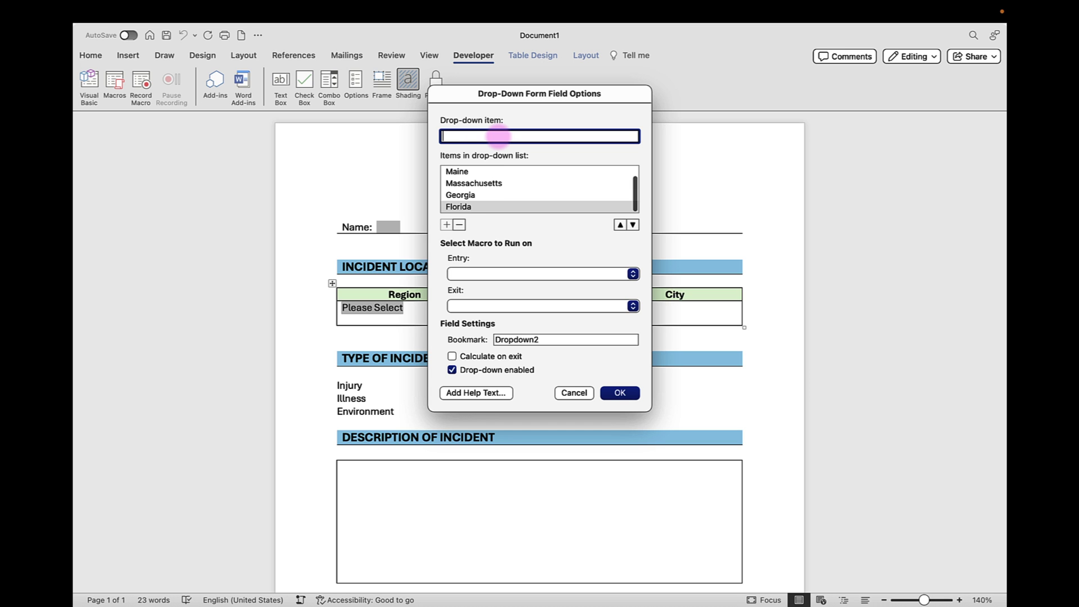
click(618, 392)
Step: Insert a City drop-down listing Please Select, Portland, Boston, Atlanta and Miami
click(645, 313)
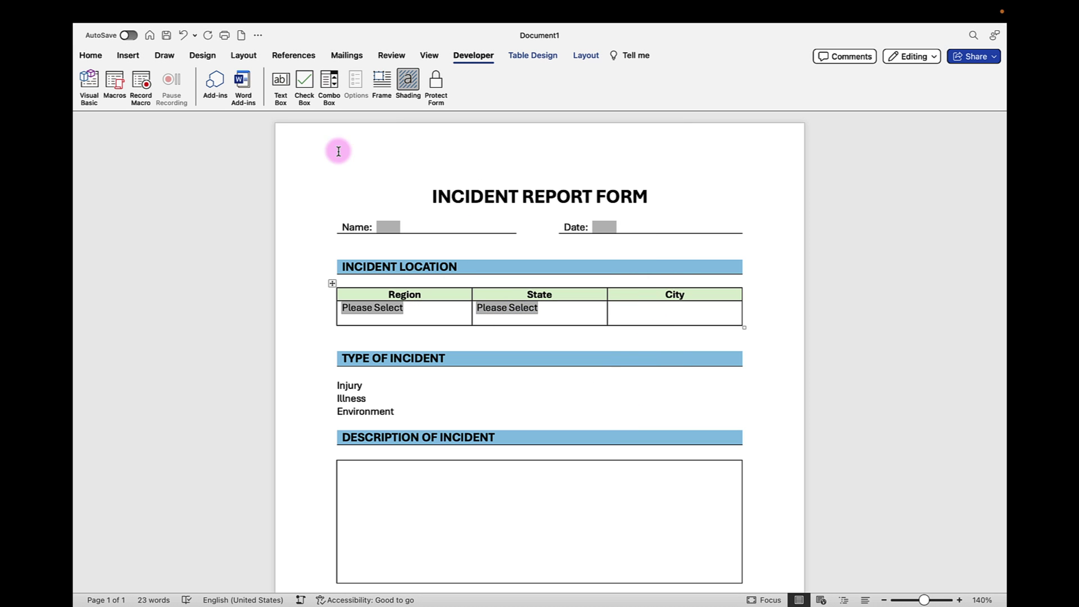
click(328, 82)
double_click(623, 309)
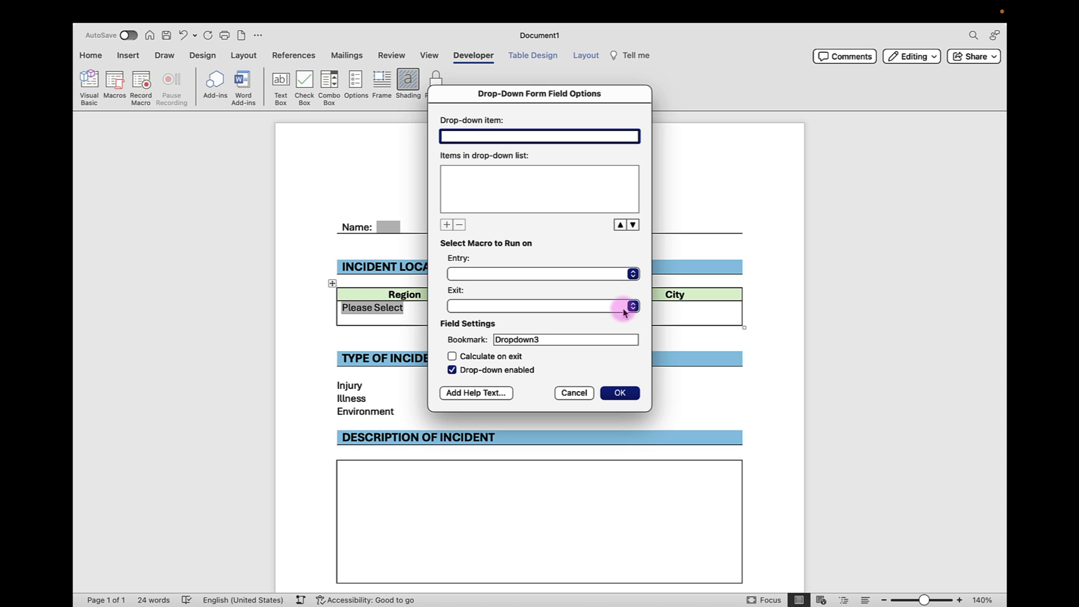
text(Please Select)
key(Return)
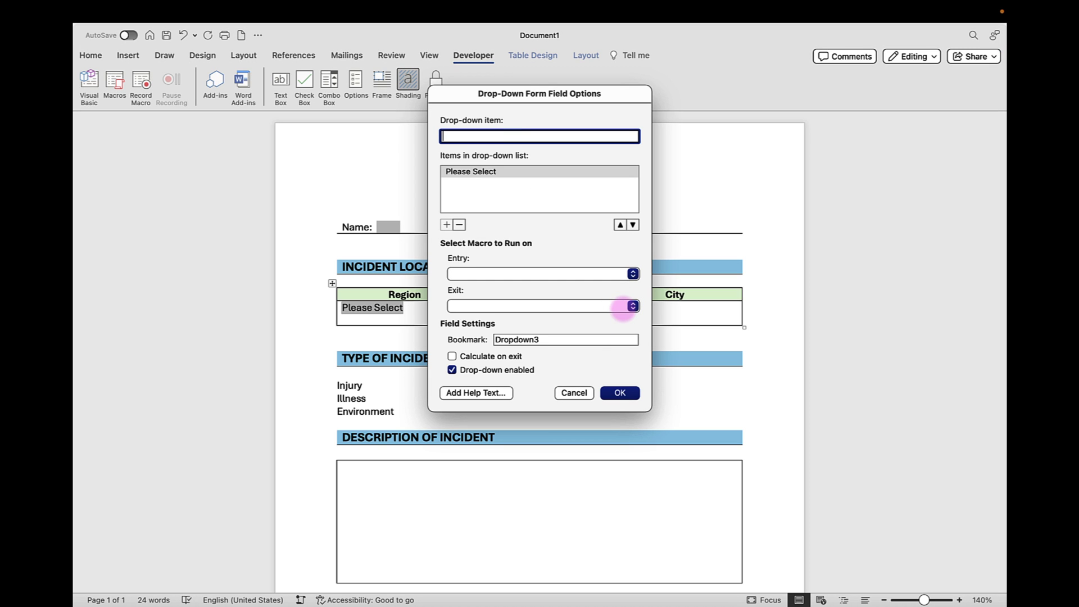
text(Portland)
key(Return)
text(Boston)
key(Return)
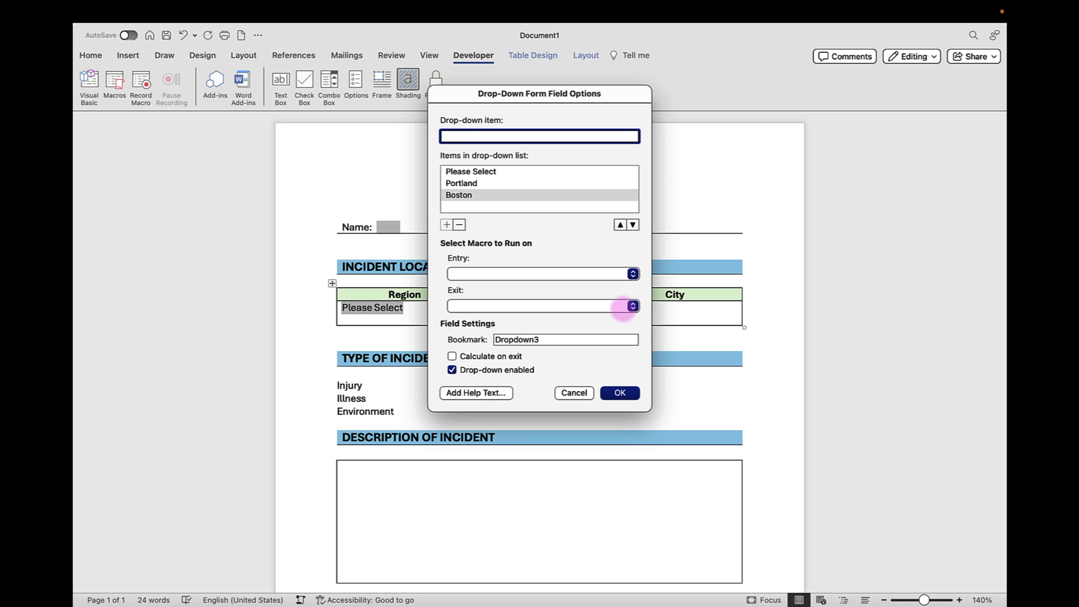
text(Atlanta)
key(Return)
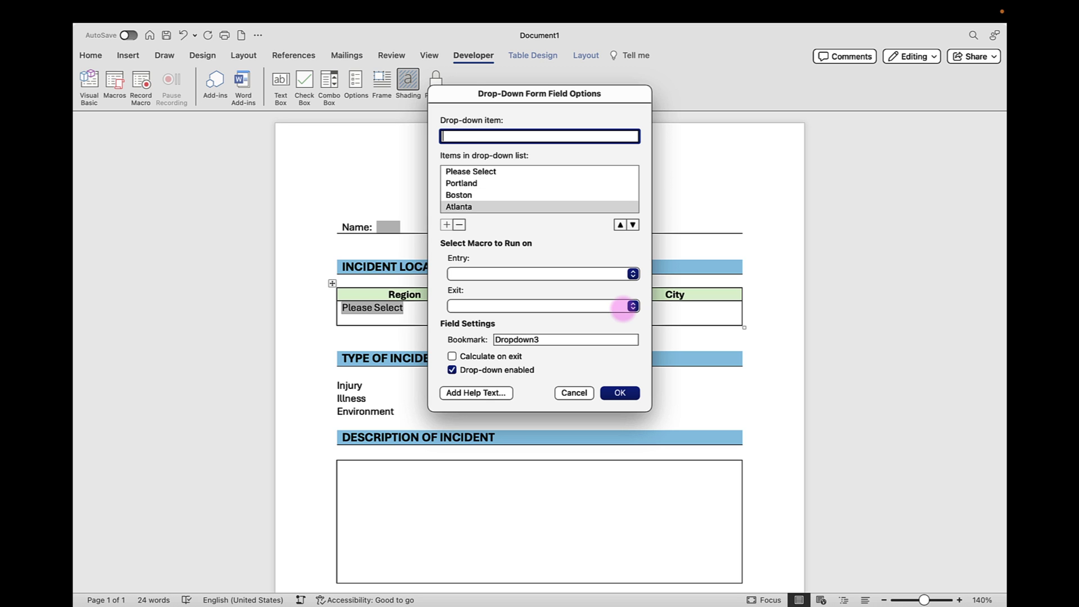
text(Miami)
key(Return)
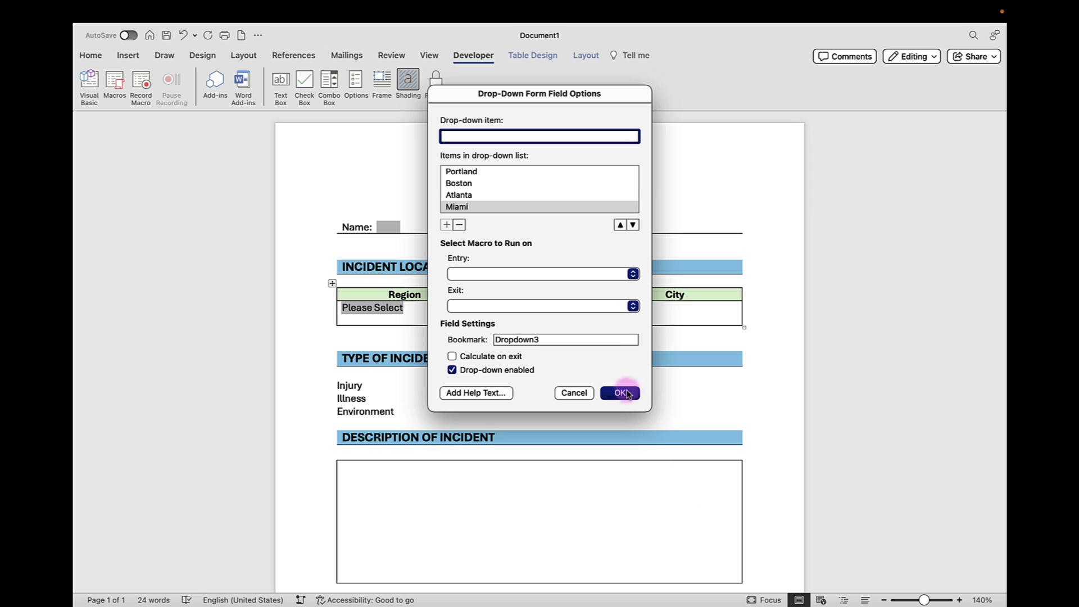
click(620, 392)
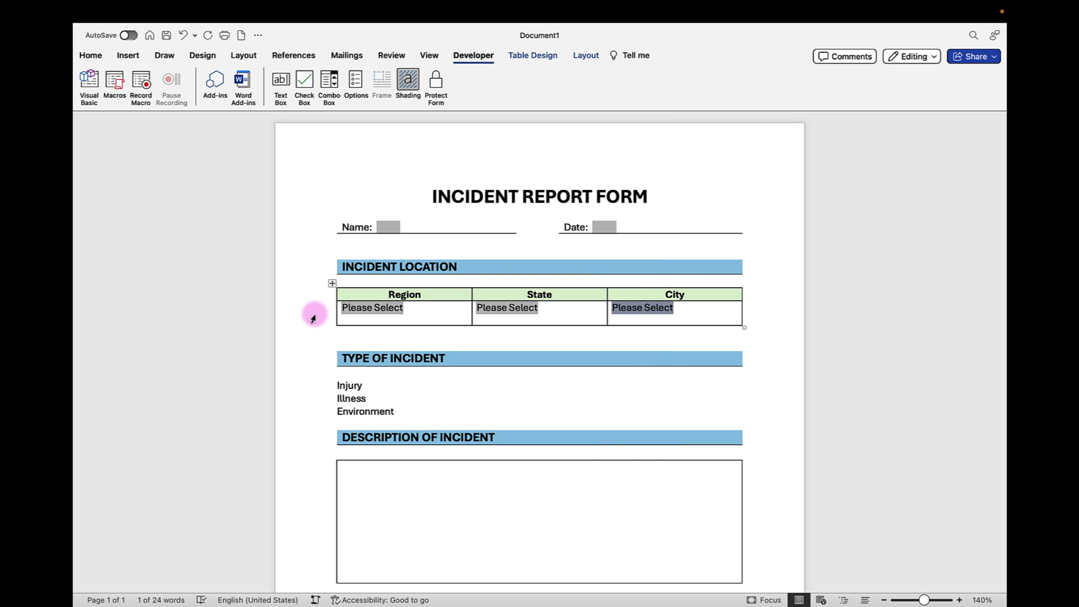
Step: Align the Please Select drop-down row to Center Left in its cells
click(318, 312)
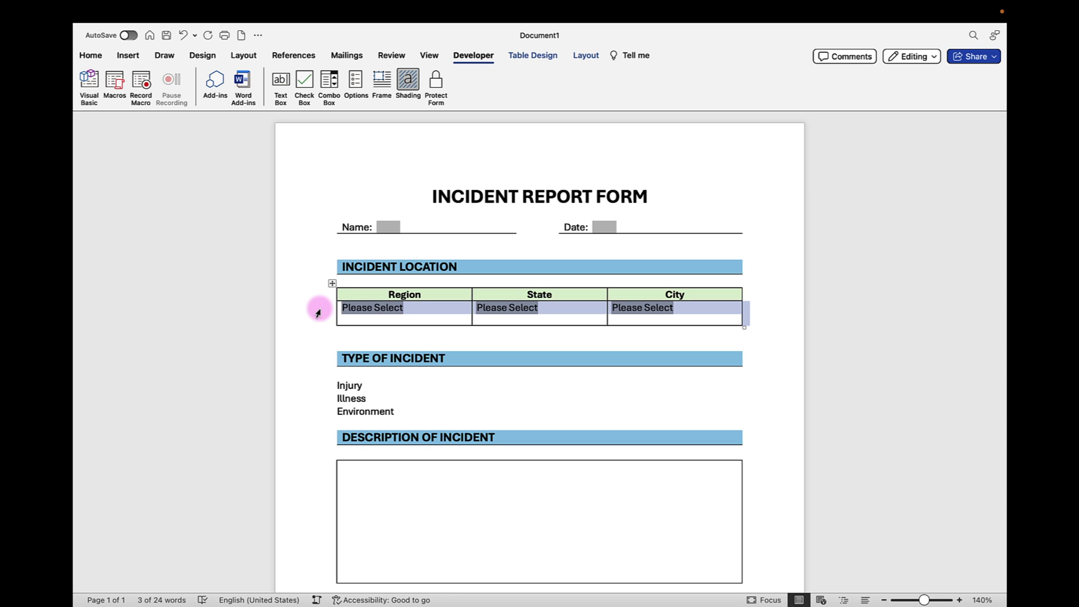
ctrl+click(318, 313)
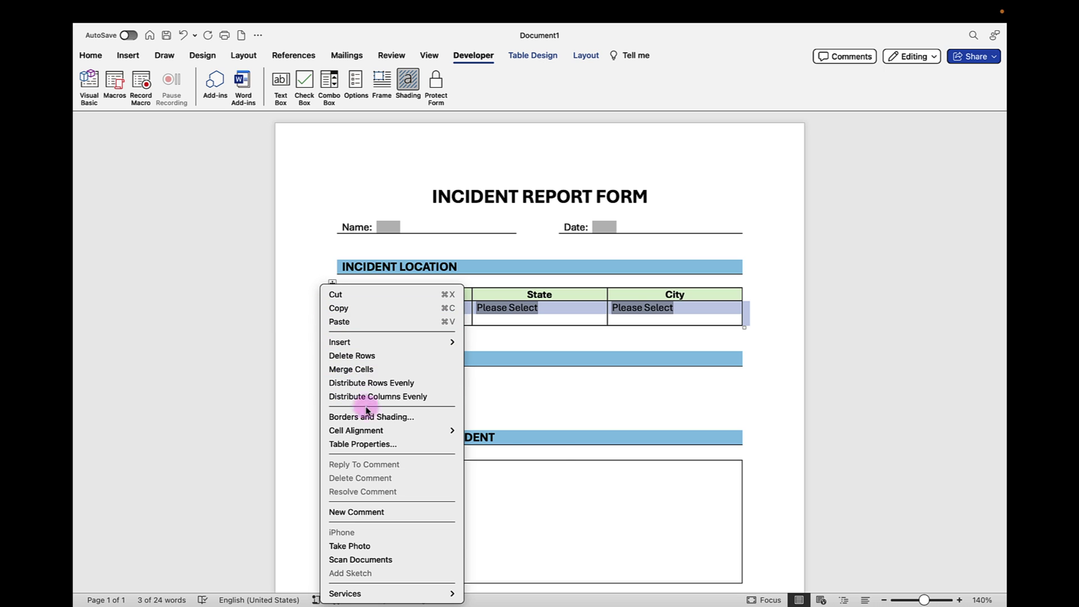
mouse_move(383, 431)
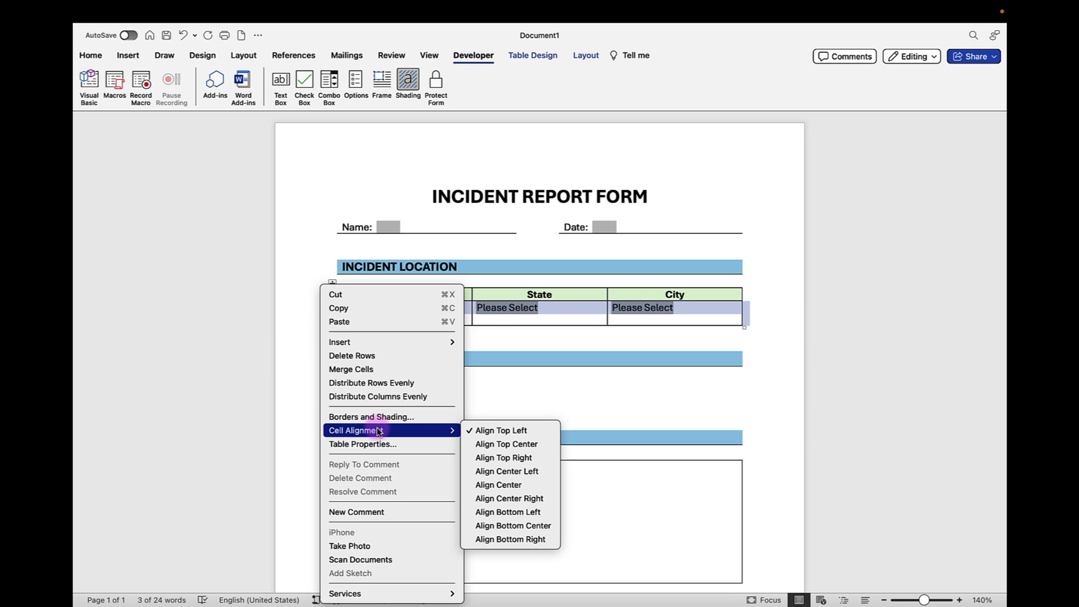
click(518, 476)
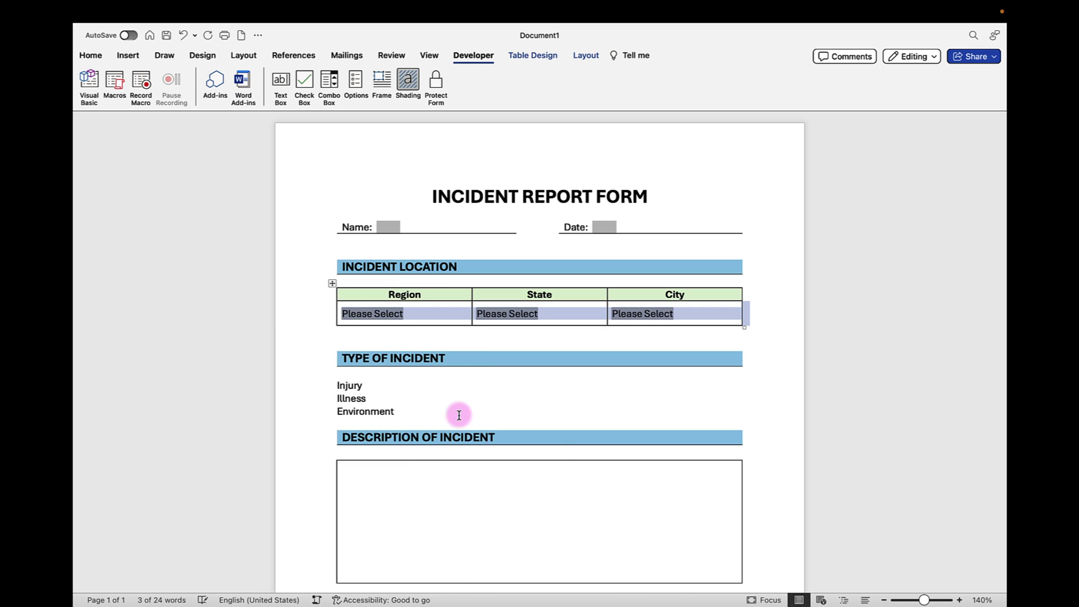
Step: Insert check box form fields before Injury, Illness and Environment
click(396, 339)
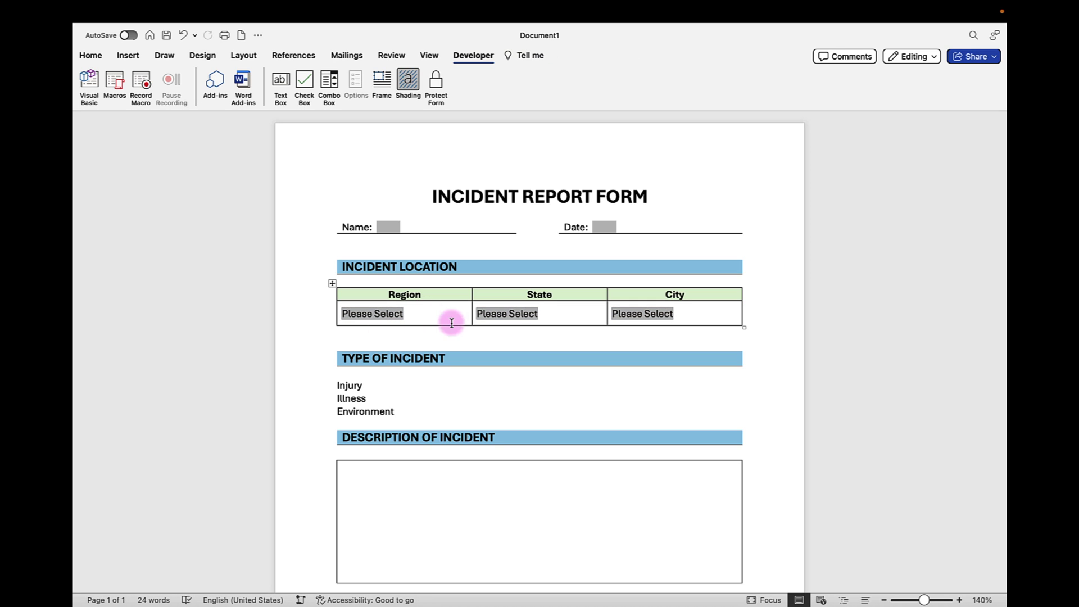
click(337, 385)
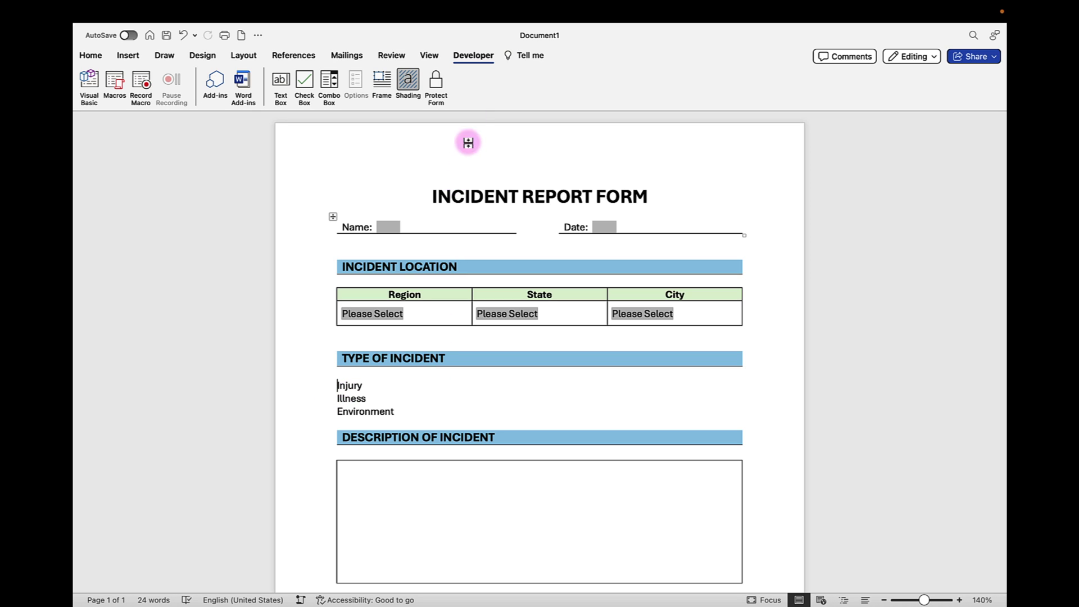
click(304, 91)
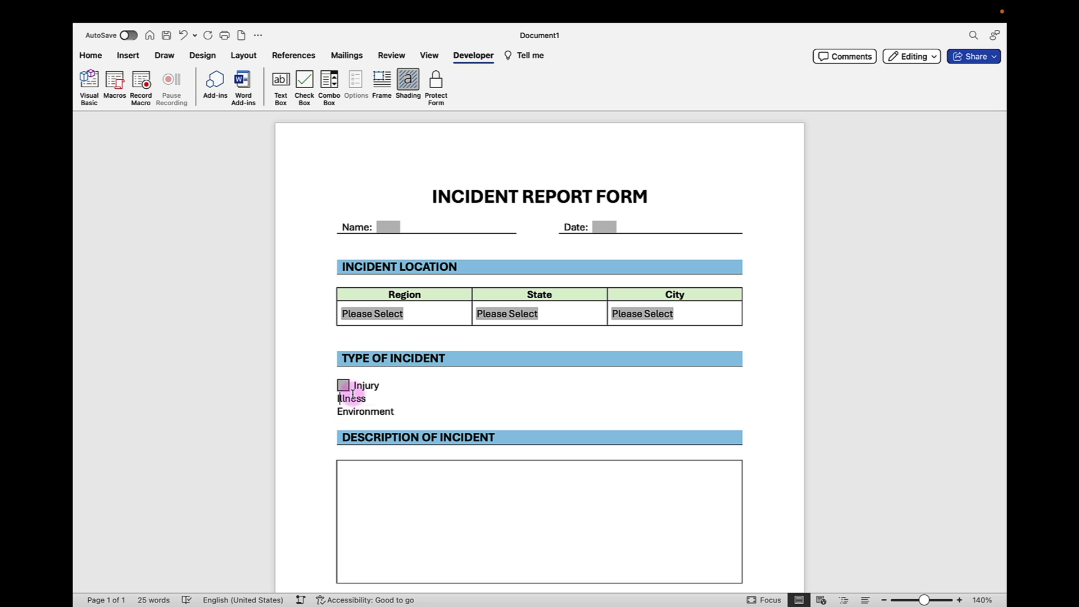
click(397, 387)
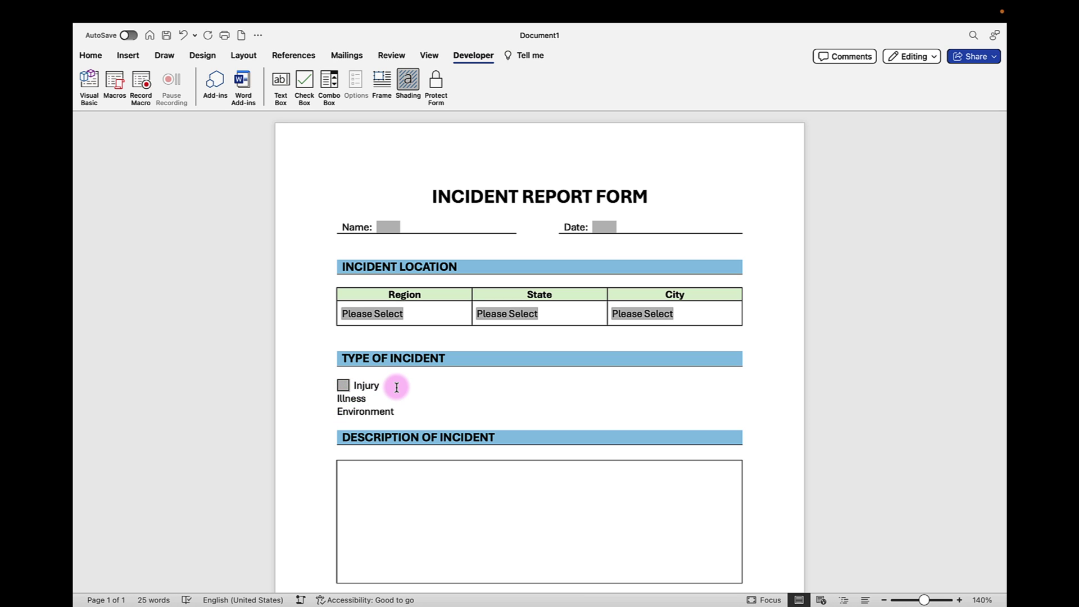
click(304, 88)
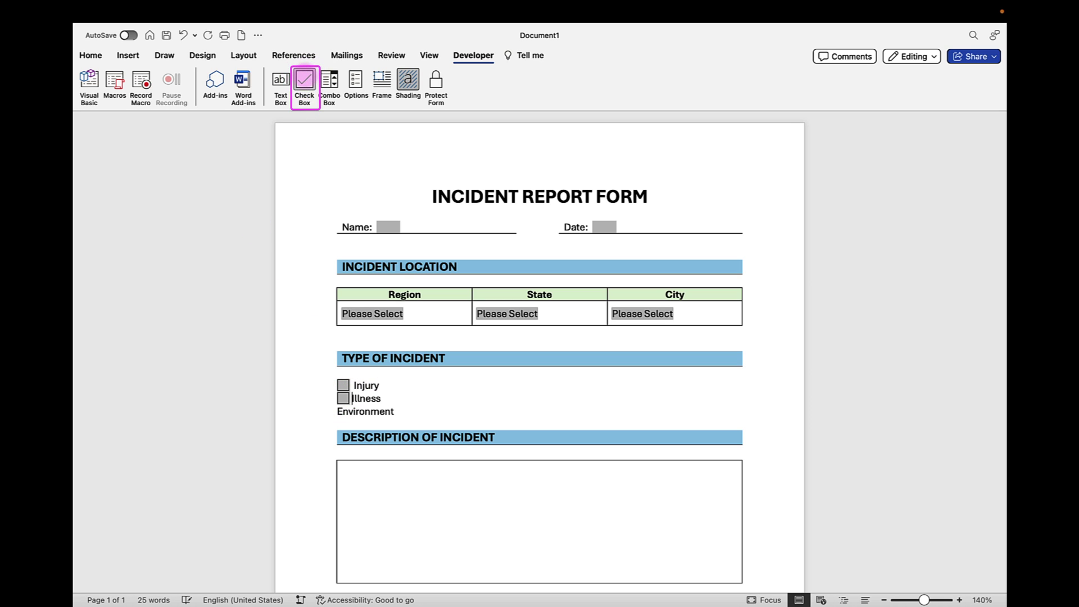
click(336, 413)
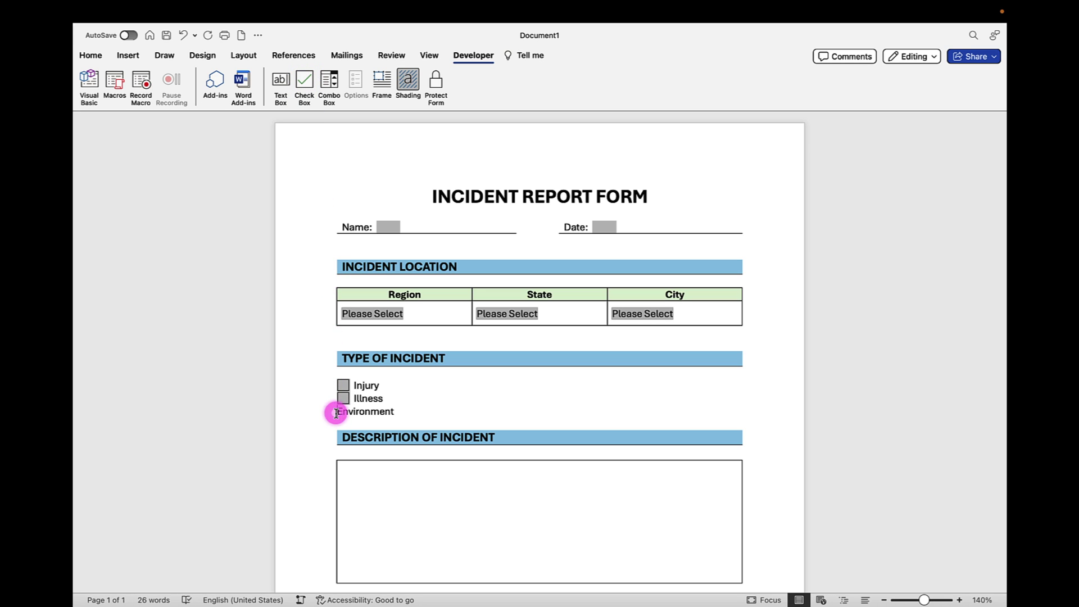
click(306, 95)
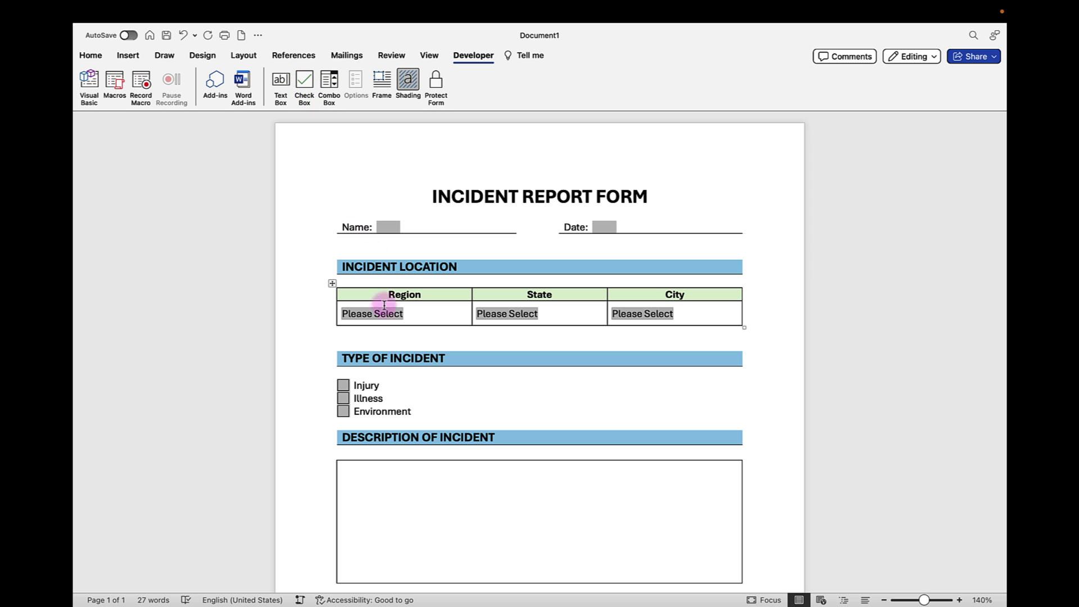
click(386, 386)
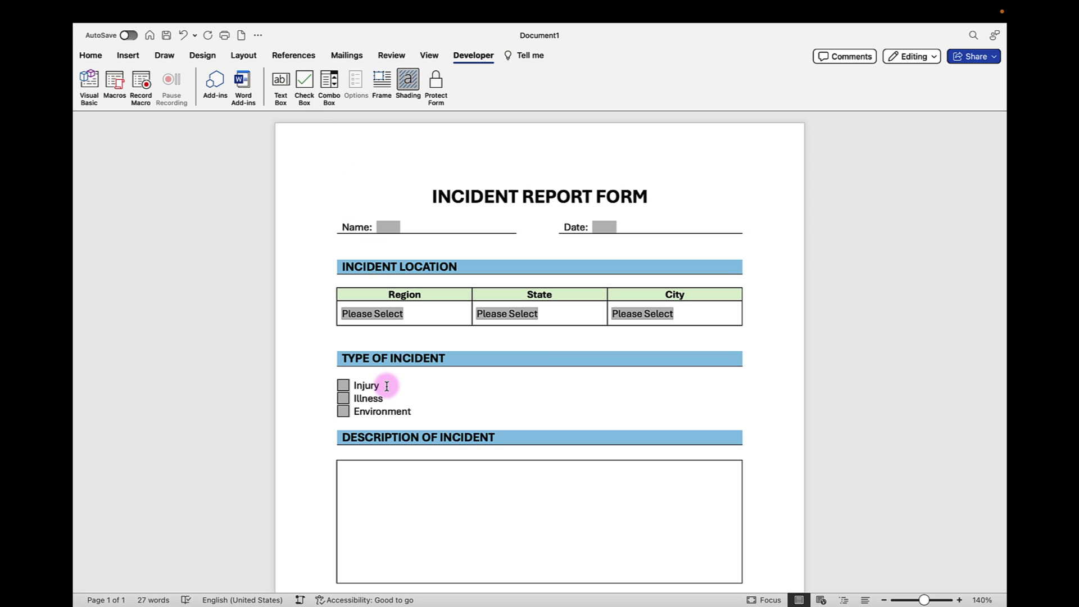
Step: Add 3 pt empty spacer lines after the Injury and Illness rows
key(Return)
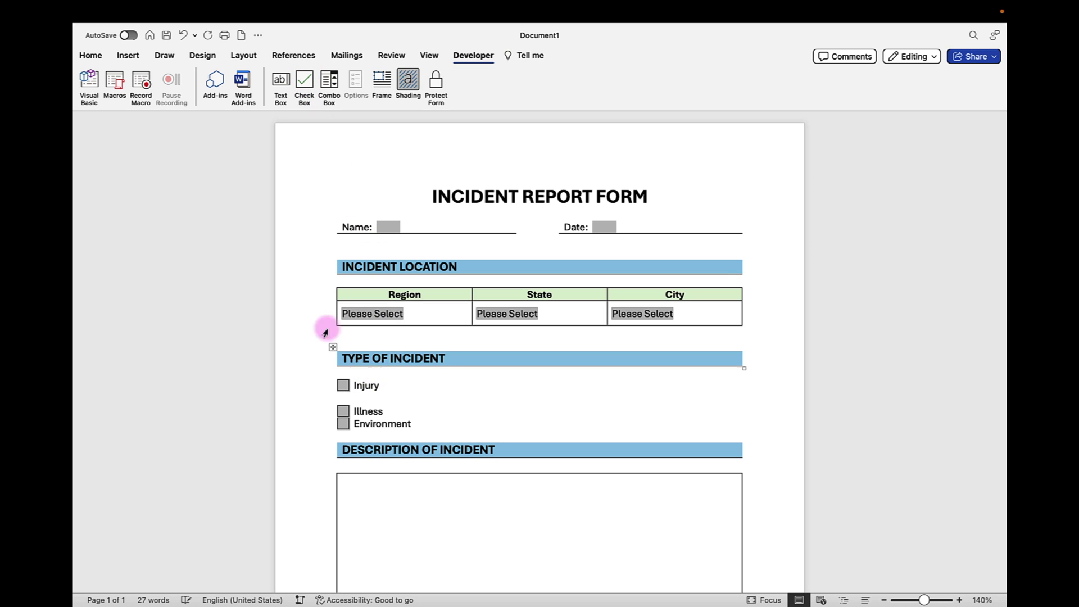
click(98, 56)
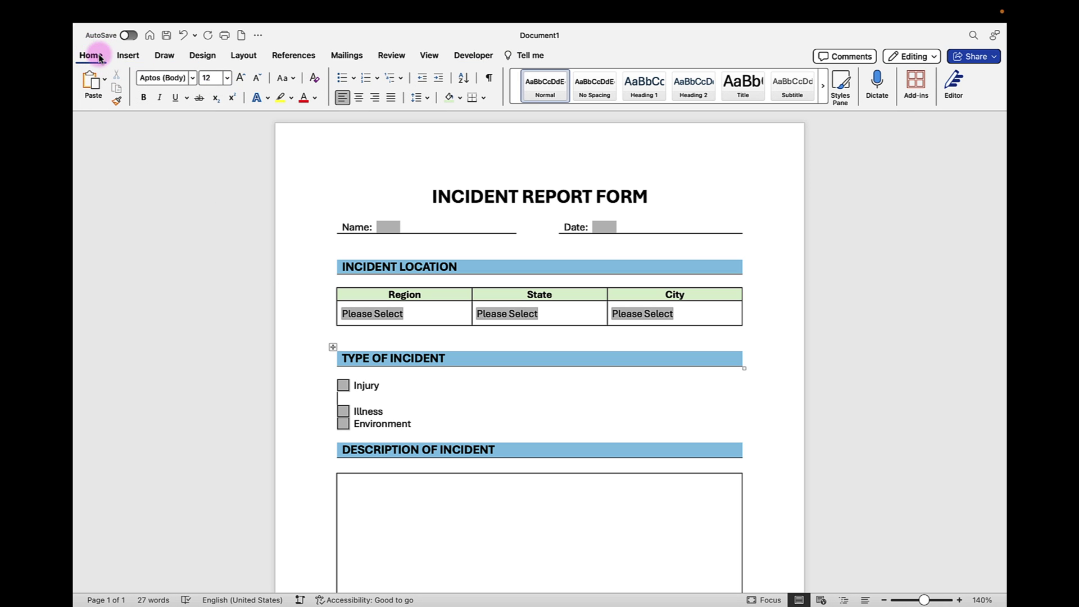
click(211, 79)
text(3)
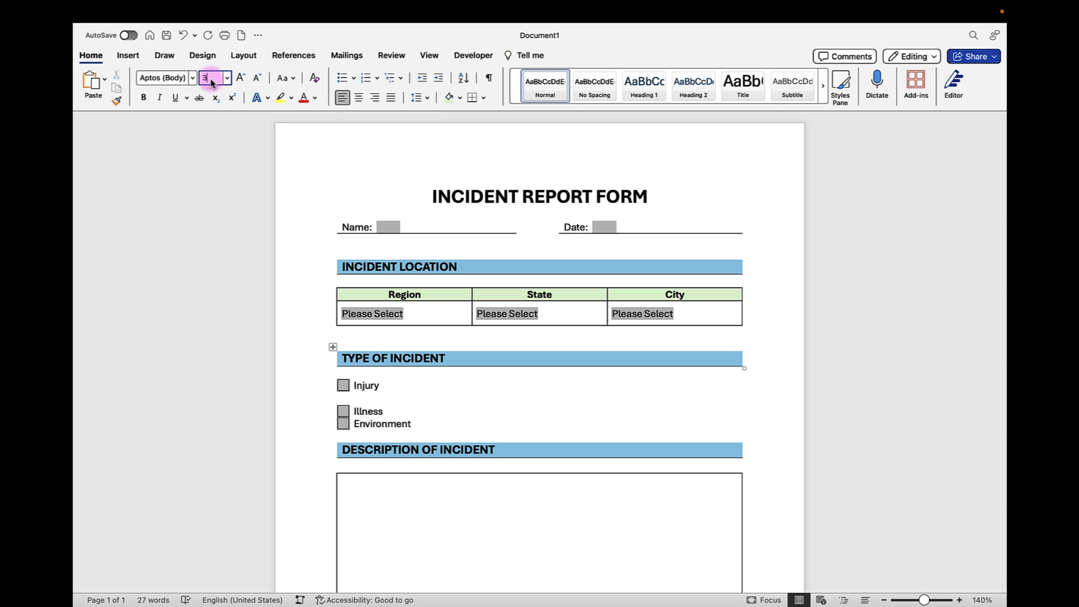
key(Return)
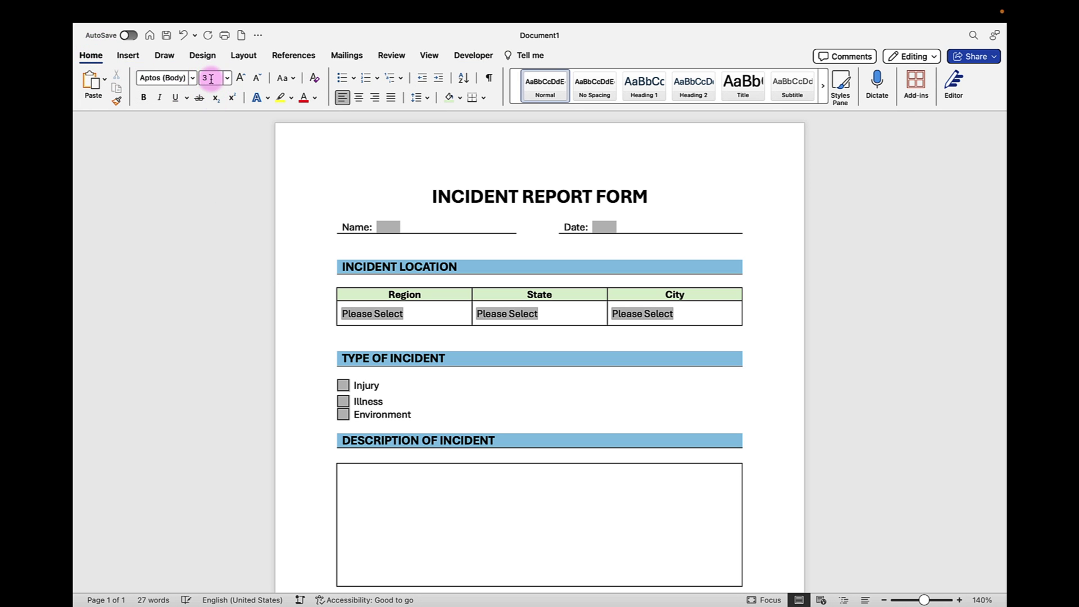
click(388, 400)
key(Return)
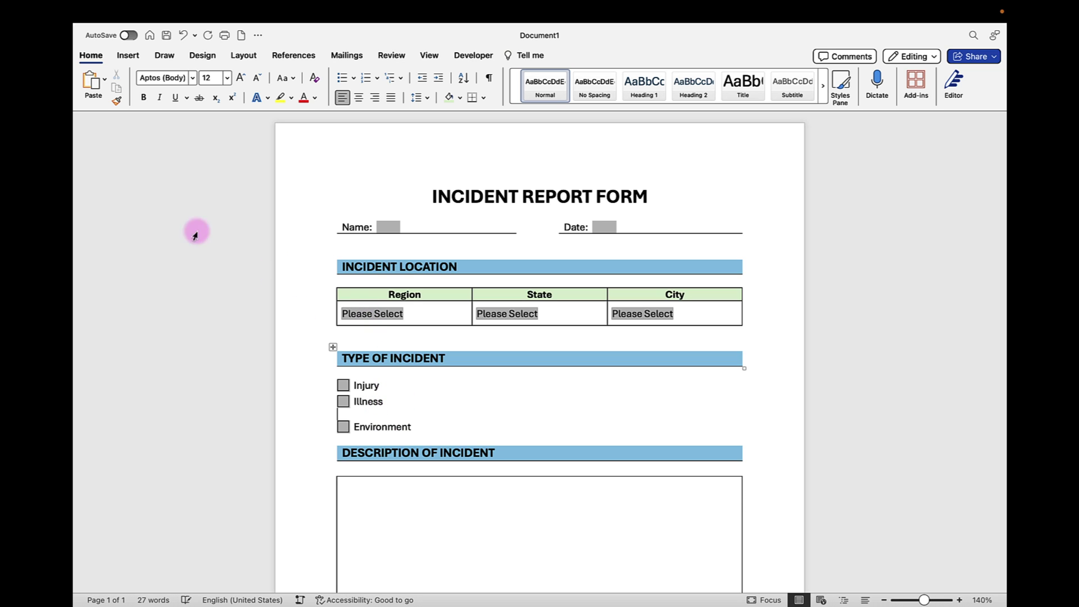
click(209, 78)
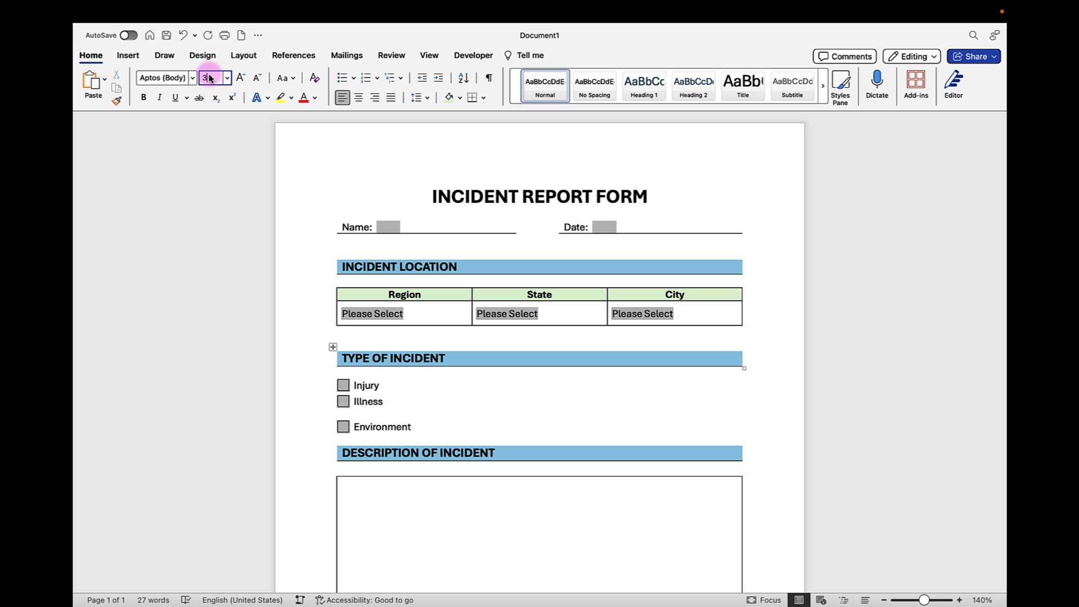
key(Return)
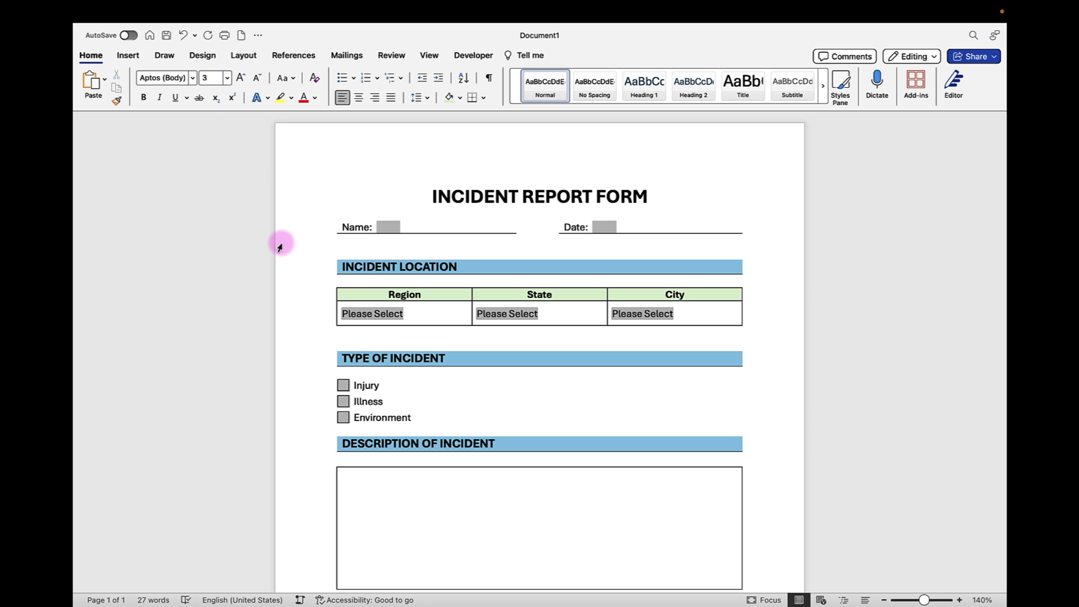
Step: Insert a text form field inside the Description of Incident box
click(362, 481)
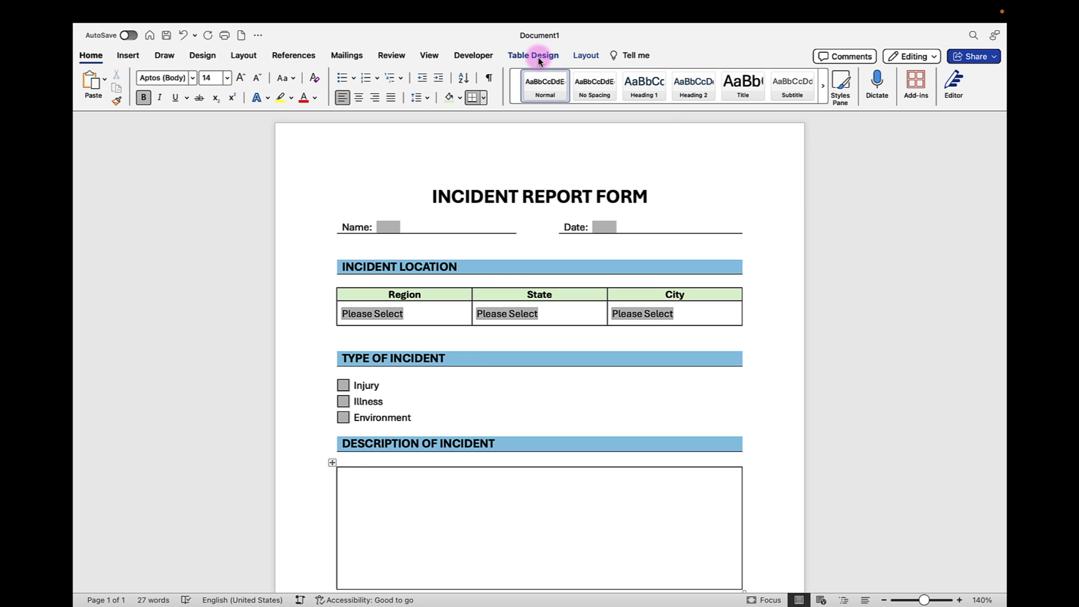
click(472, 55)
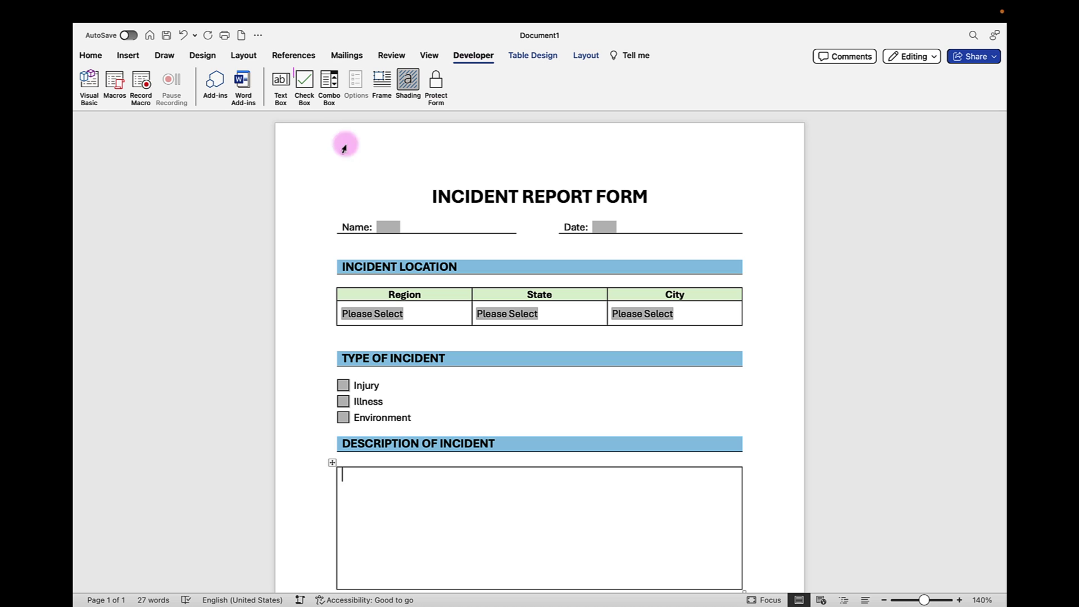
click(281, 82)
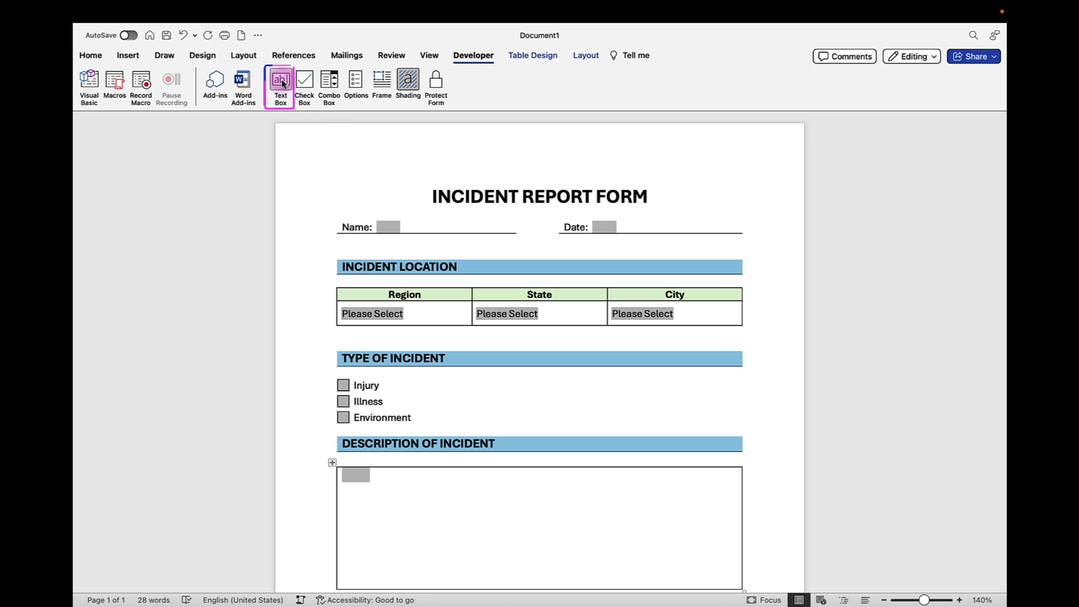
click(363, 480)
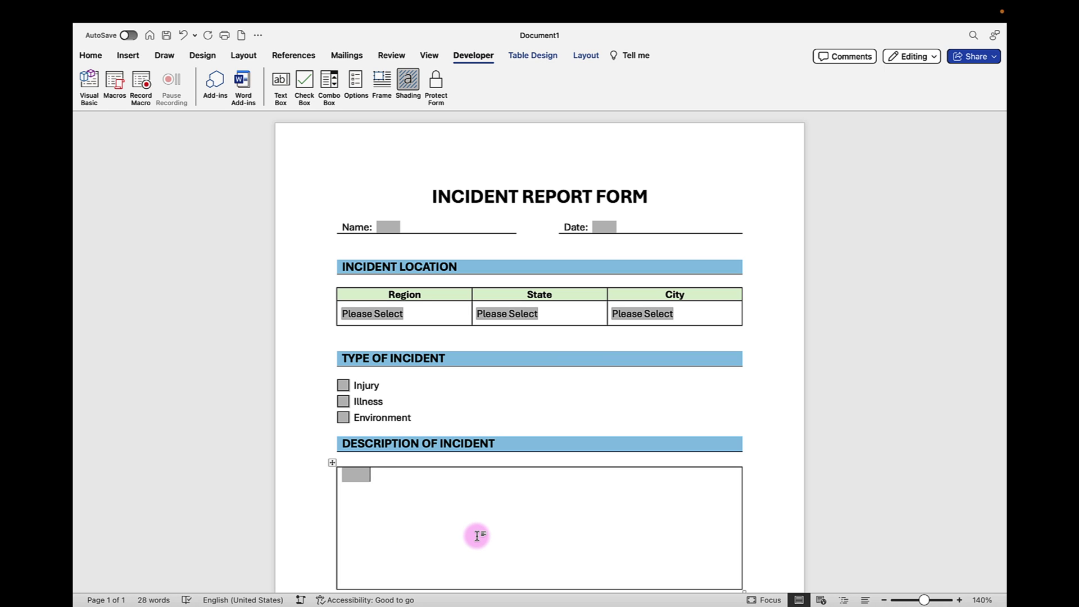
scroll(476, 536, down, 2)
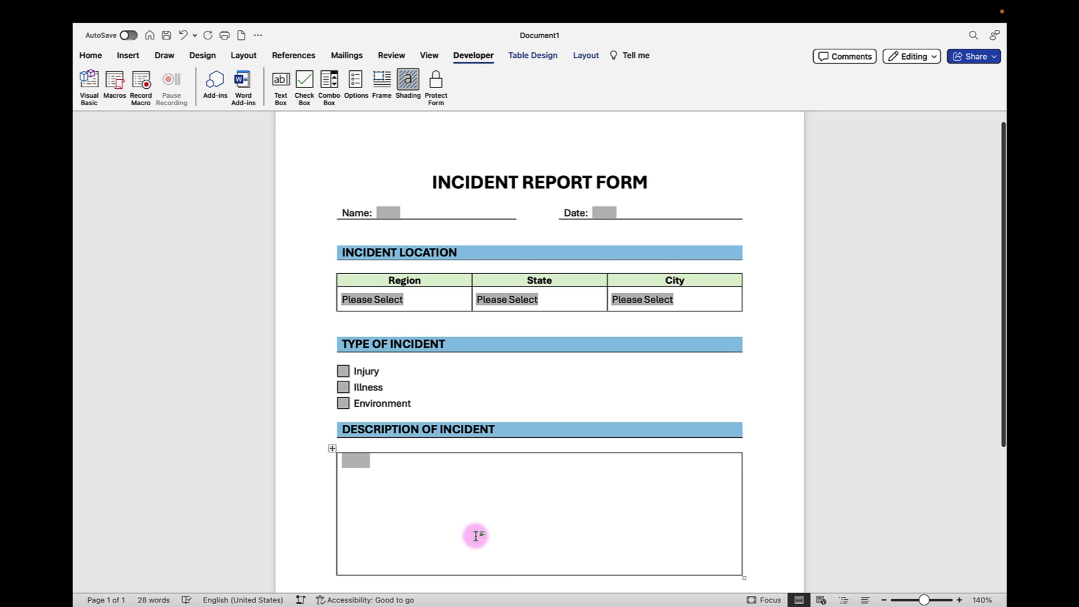
click(516, 531)
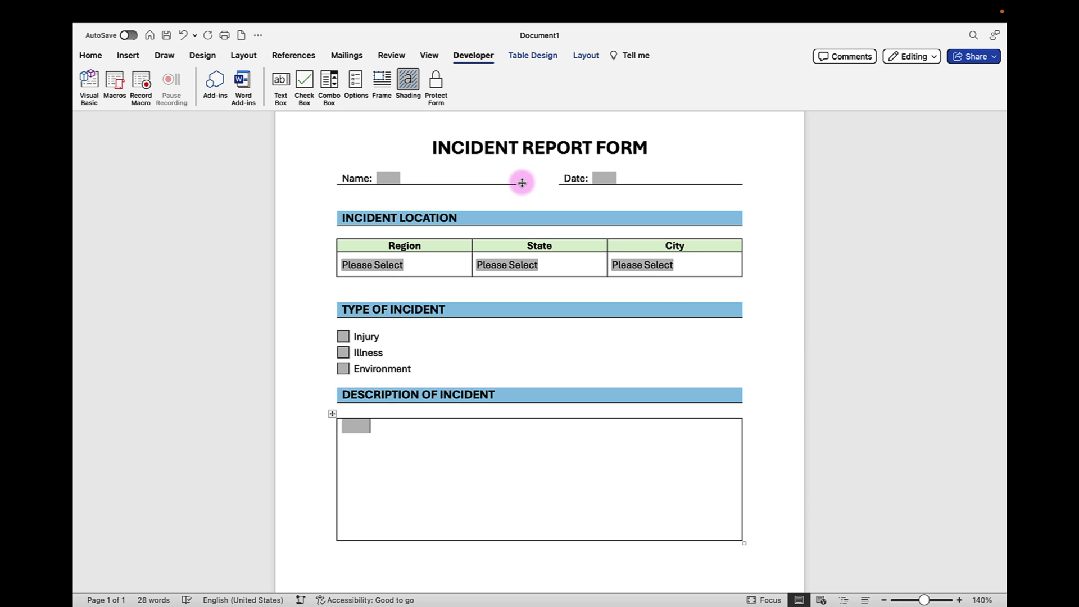
click(406, 83)
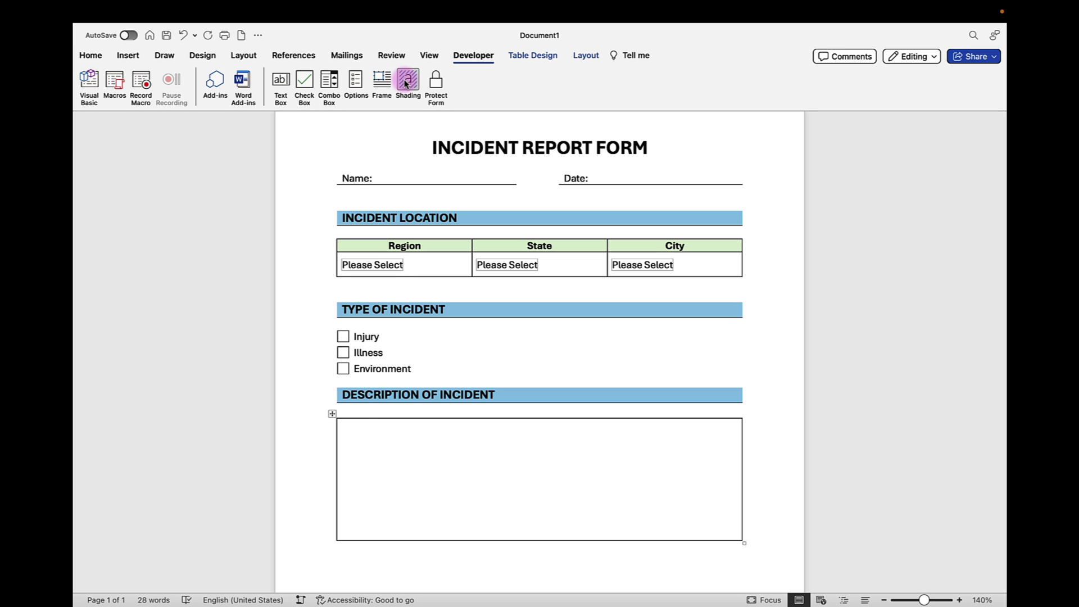
click(406, 83)
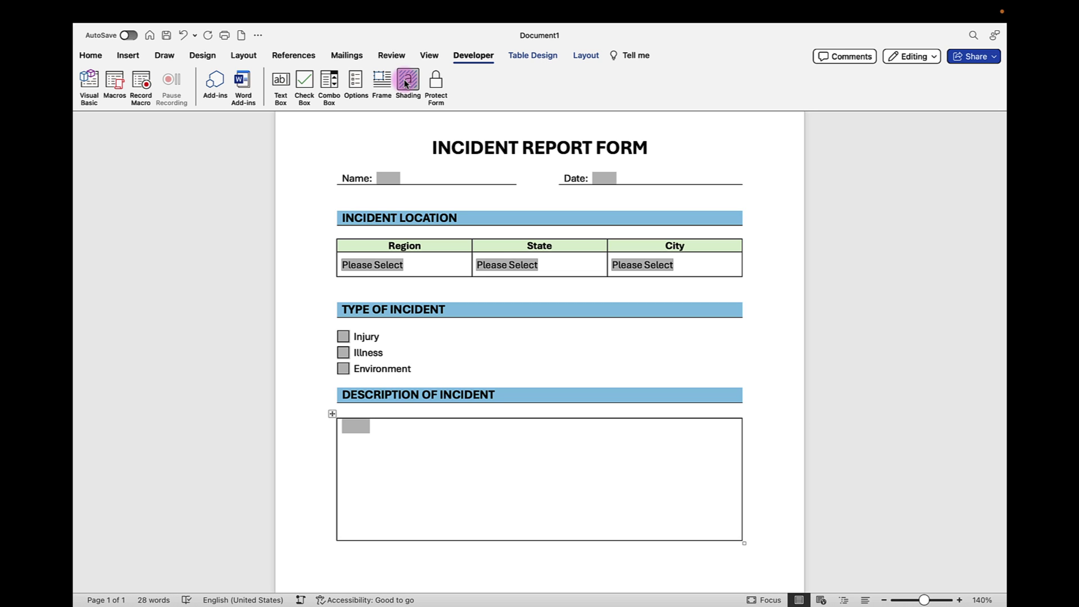
Step: Protect the form and save it as INCIDENT REPORT FORM2
click(436, 86)
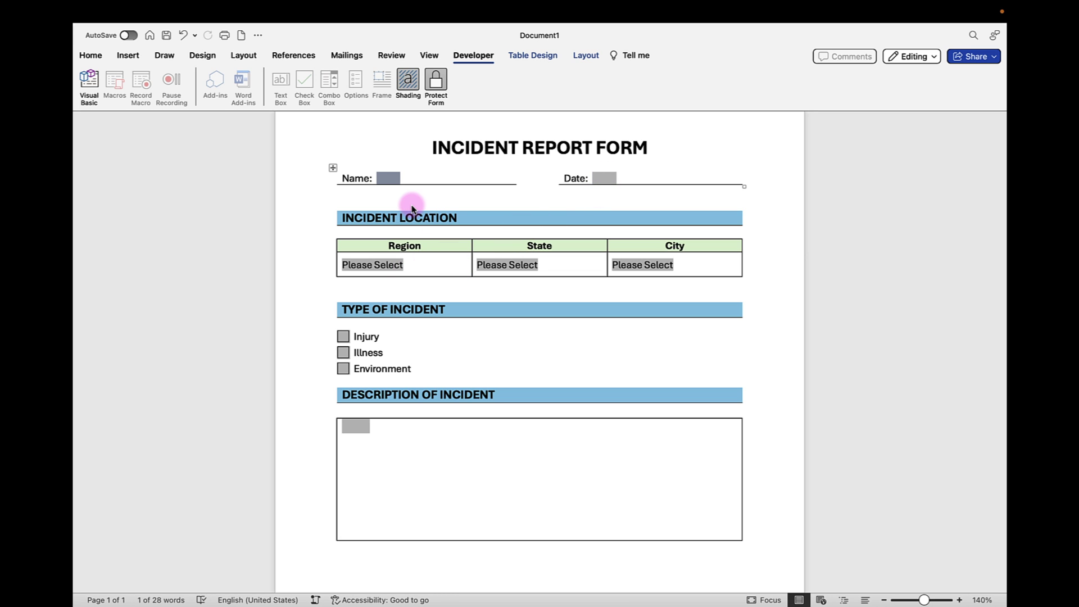
scroll(412, 209, up, 1)
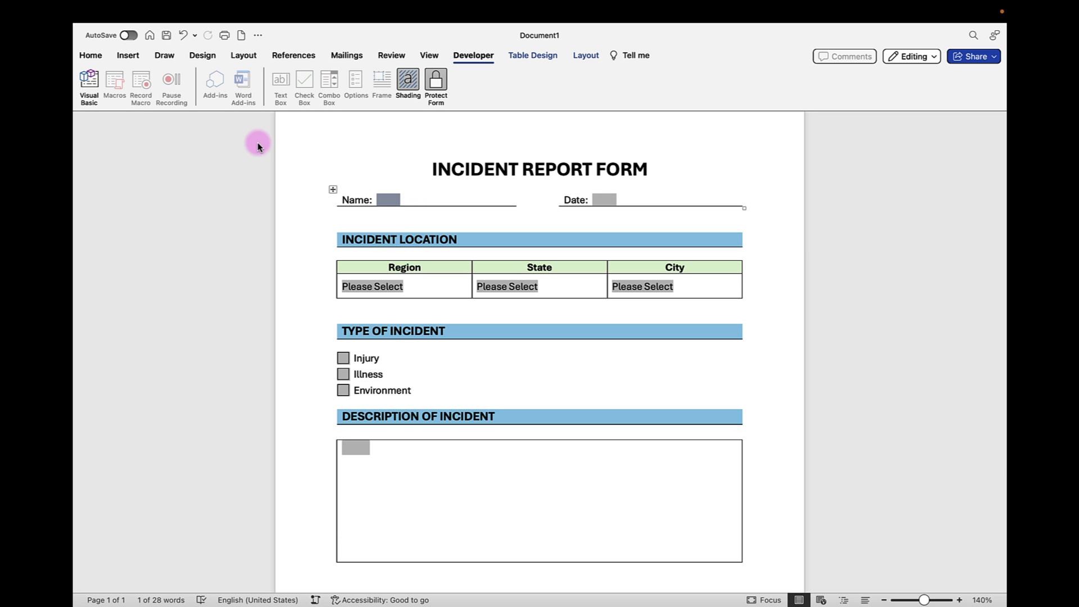
click(146, 11)
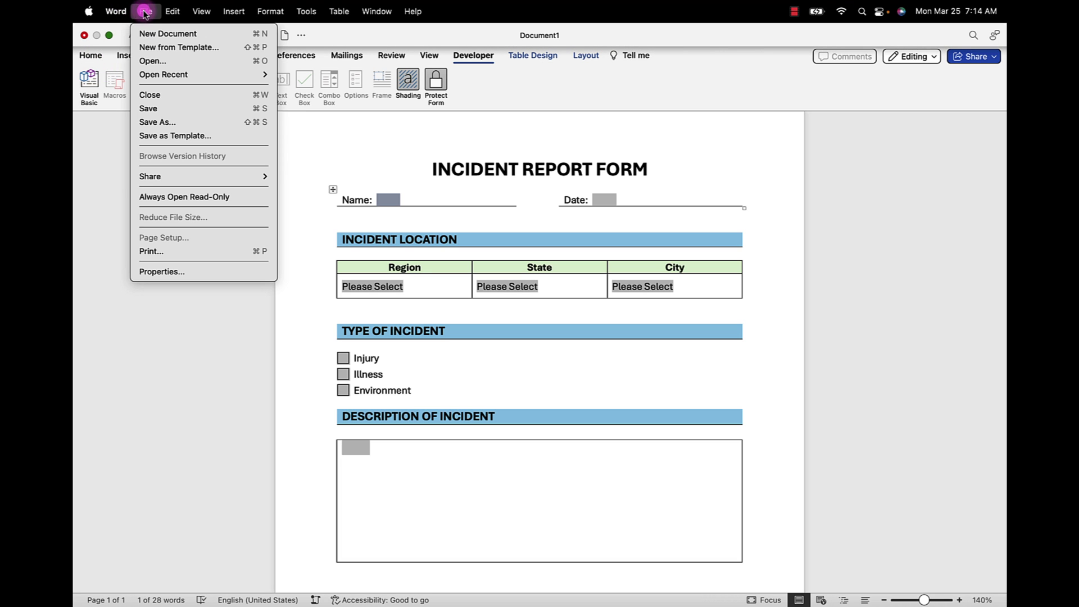
click(181, 122)
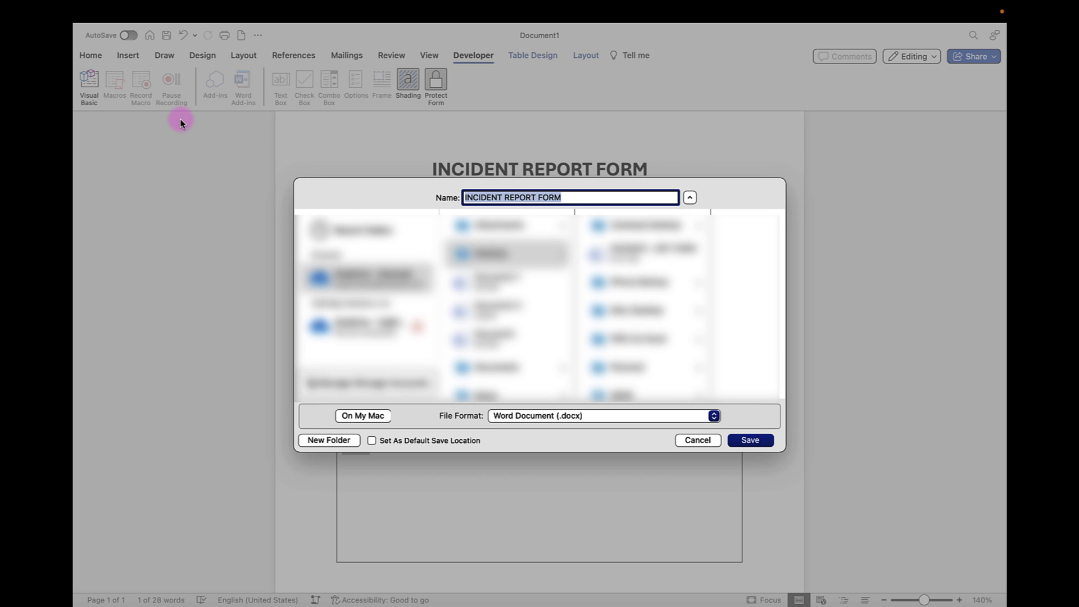
click(571, 199)
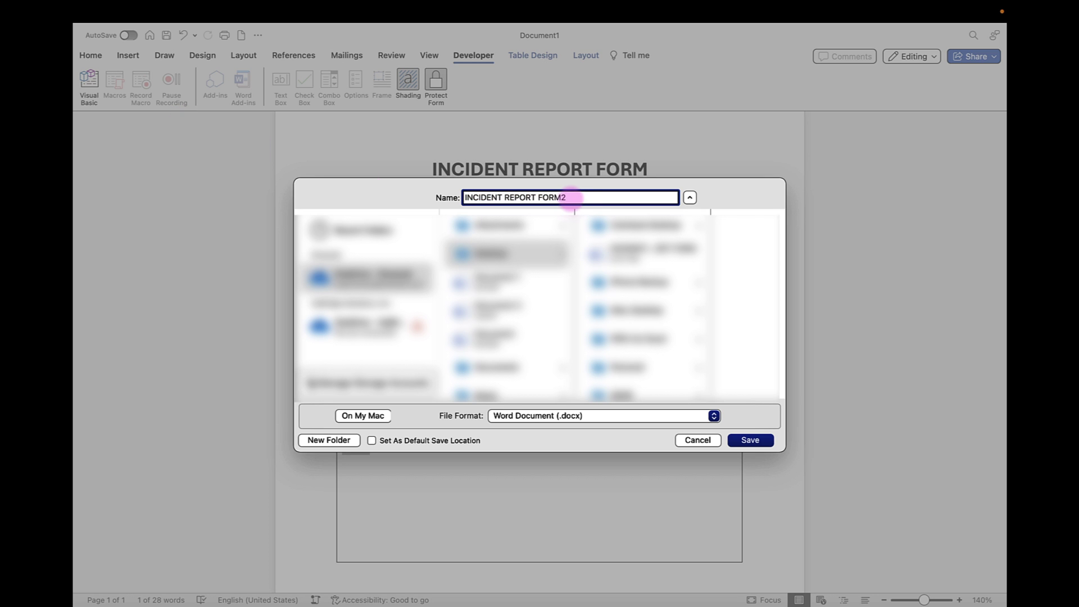
click(750, 440)
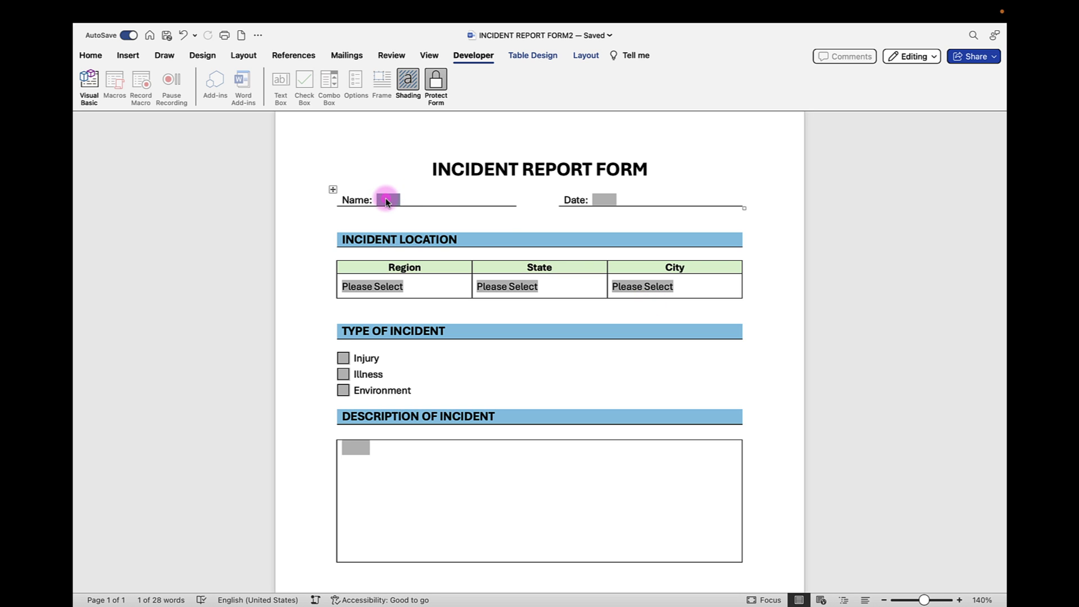
Step: Enter a placeholder name and the date 3/31/24 in the protected form
text(xxxxxxxxxxxxxxxxxxxx)
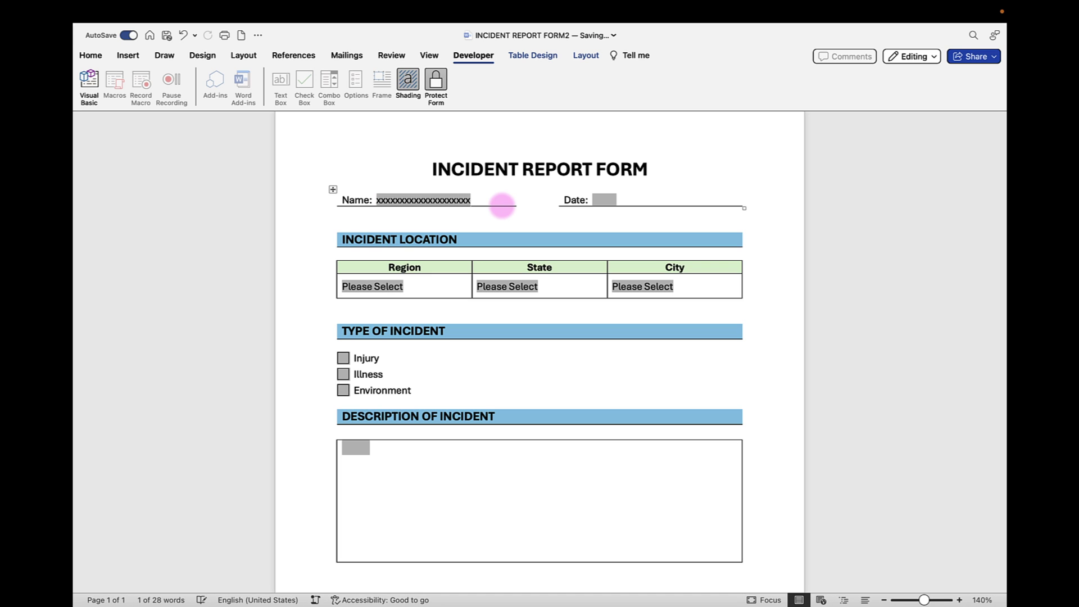
click(502, 205)
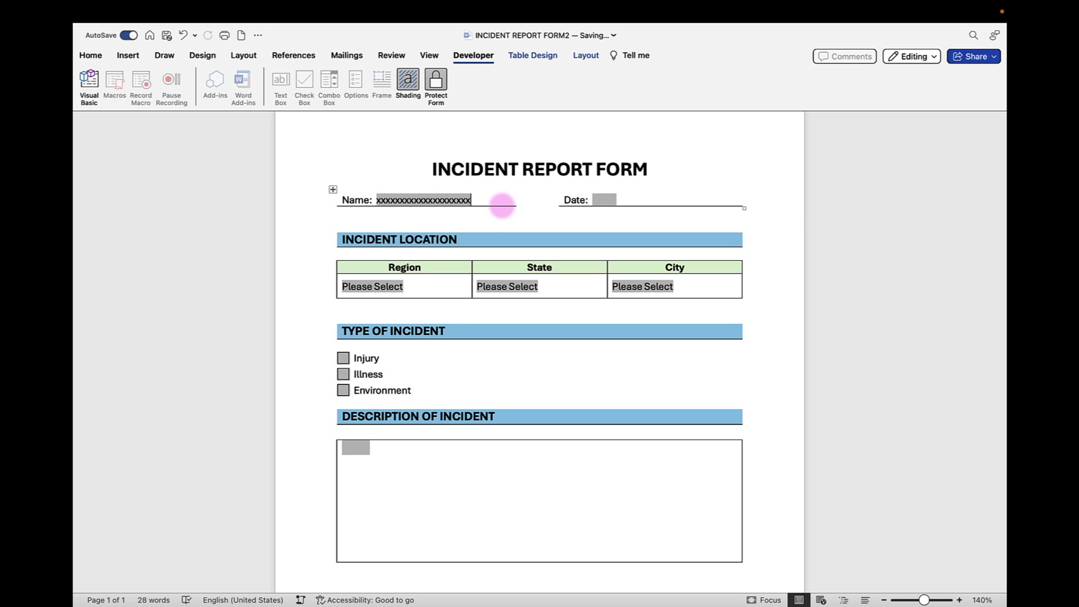
click(605, 202)
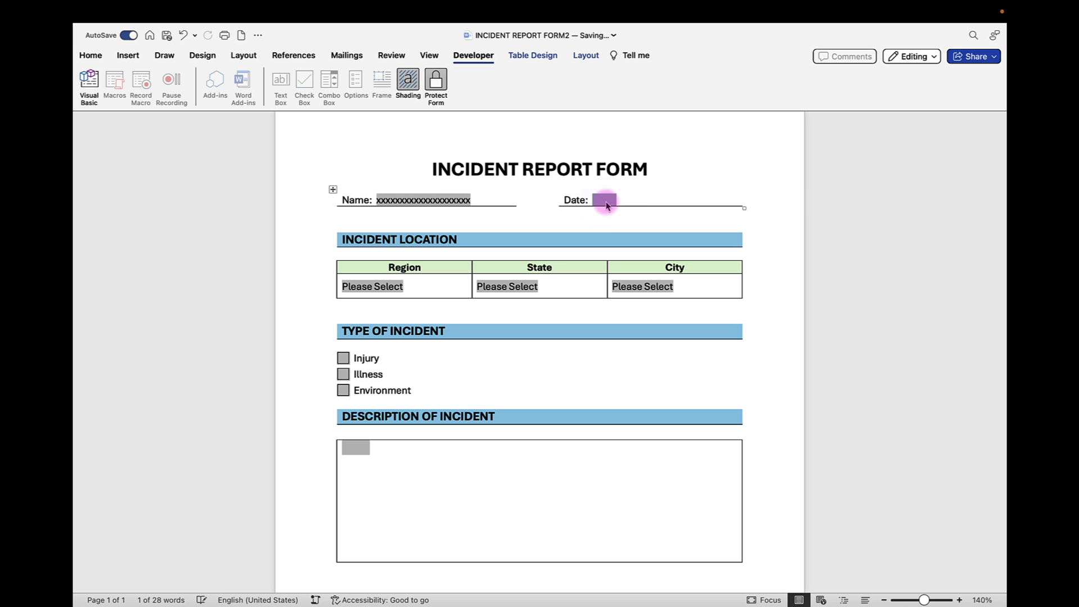
text(3/31/24)
key(Tab)
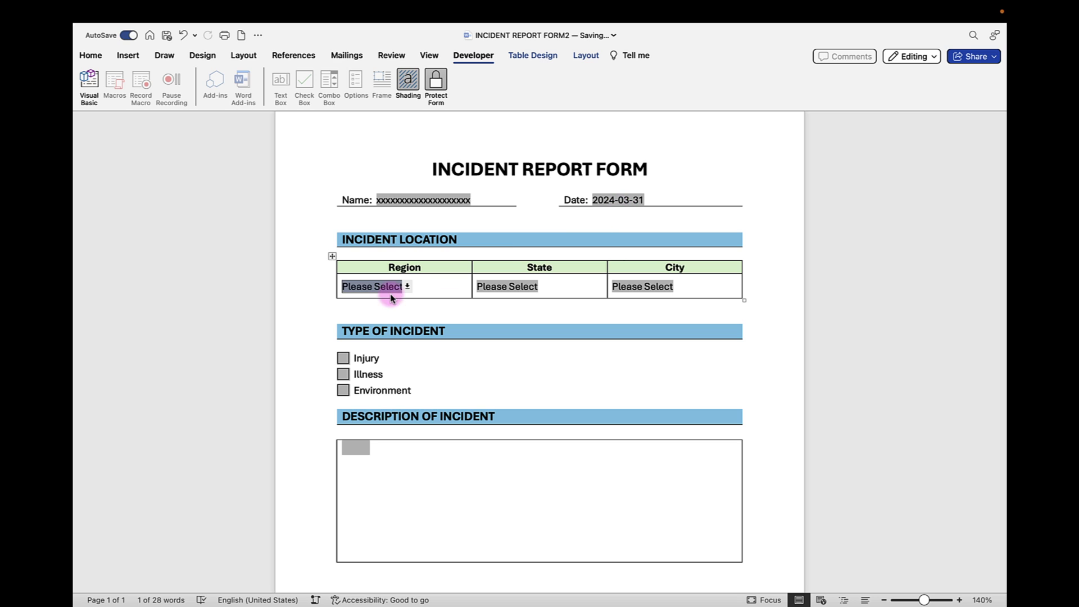
Step: Choose North, Massachusetts and Boston in the Region, State and City drop-downs
click(407, 289)
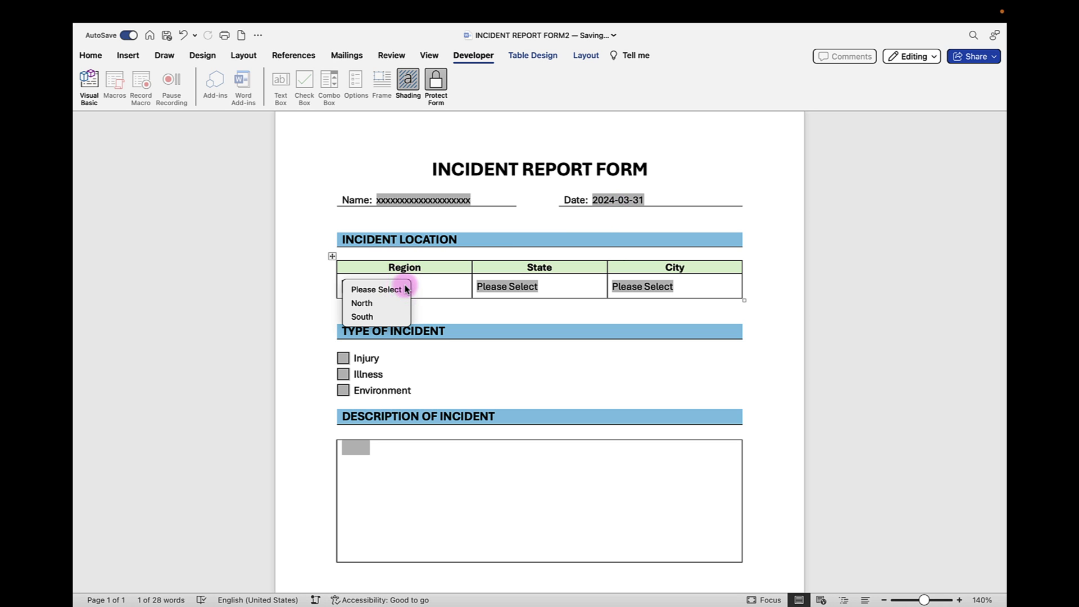
click(375, 302)
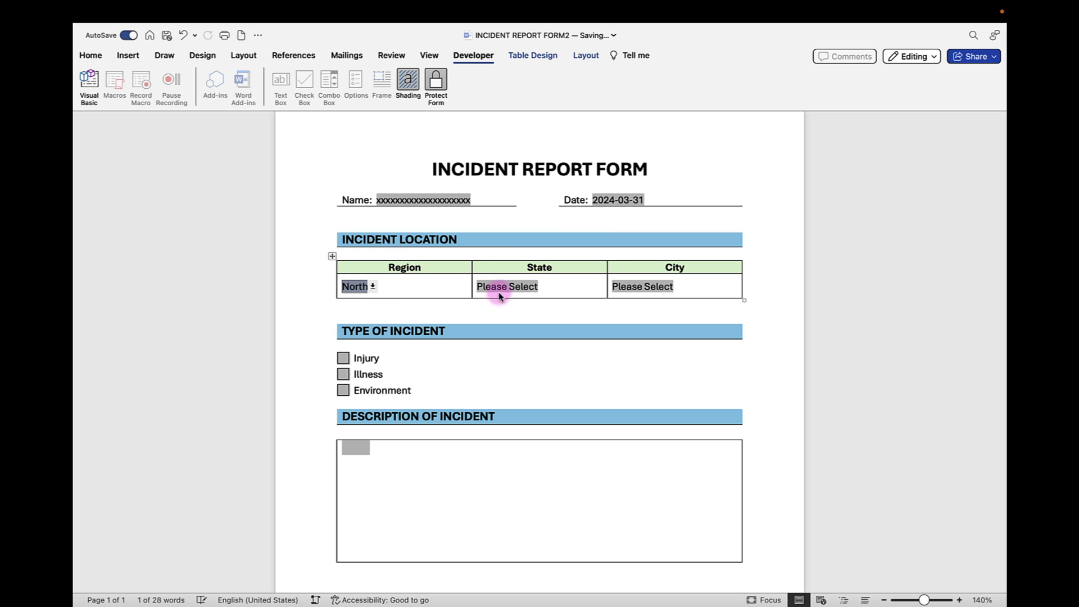
click(534, 288)
click(533, 317)
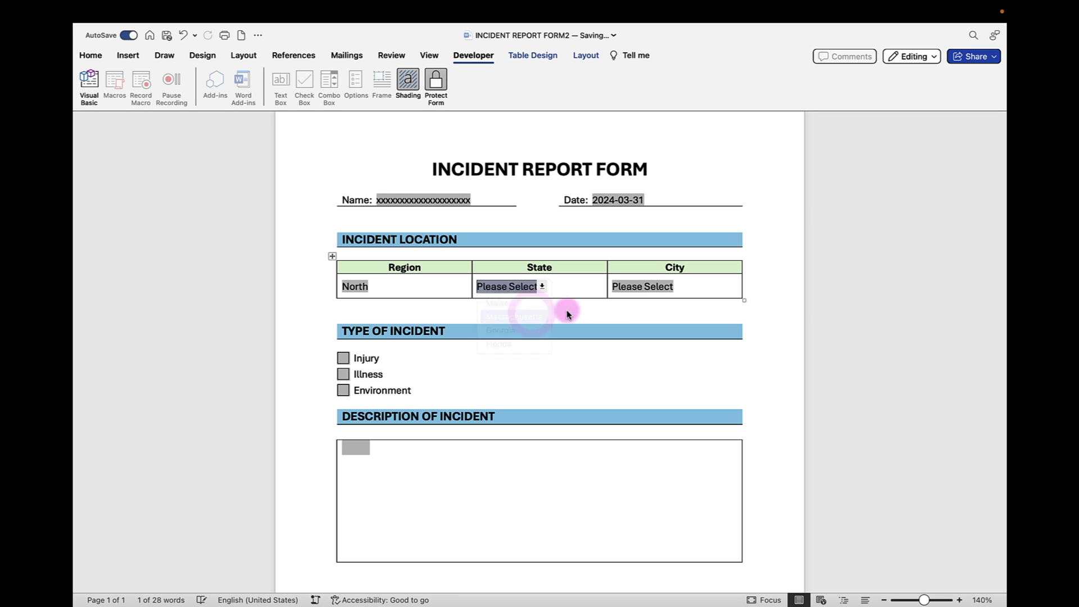
click(641, 287)
click(647, 318)
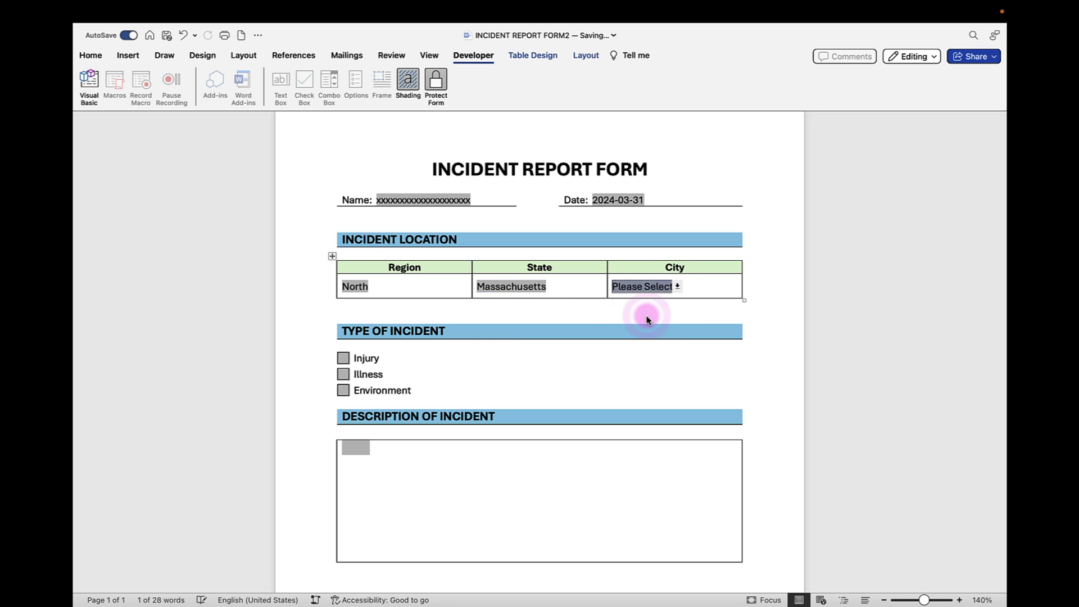
Step: Tick Illness and test the description field by typing 'Description here' and erasing it
click(343, 374)
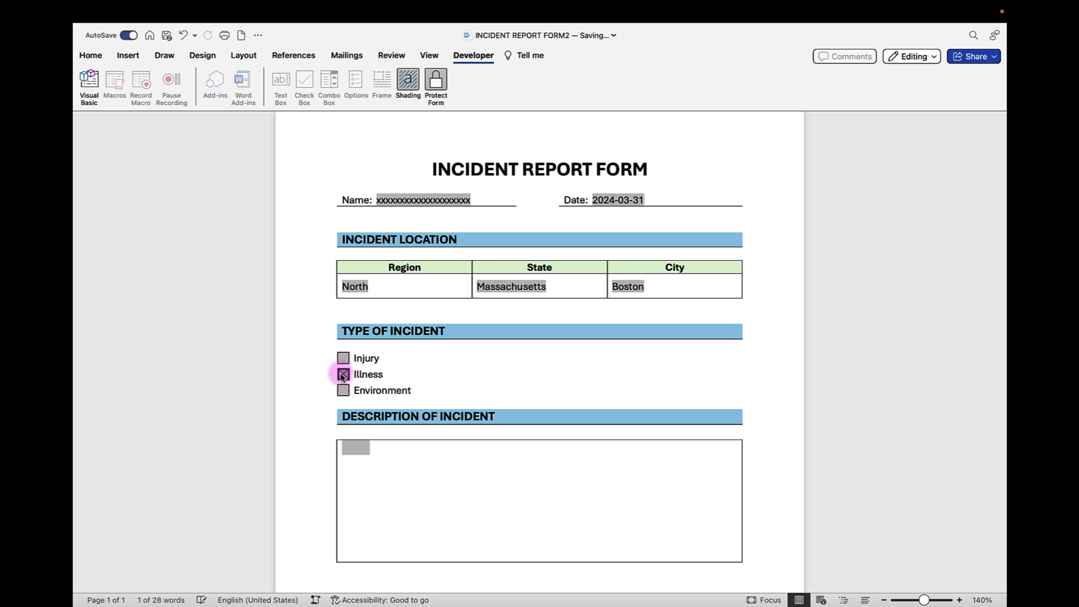
click(361, 445)
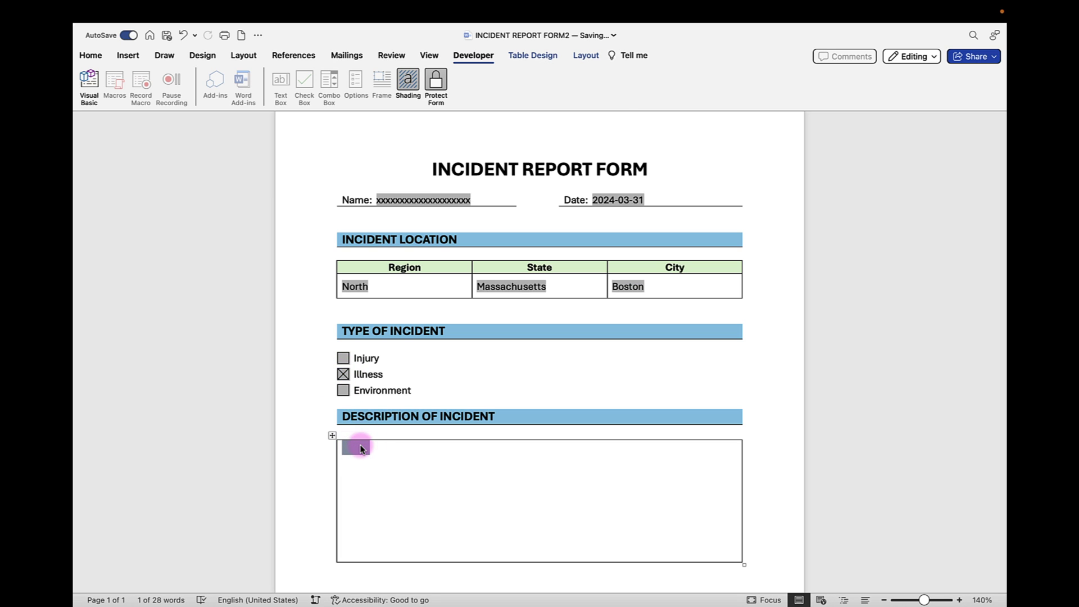
text(Description here!)
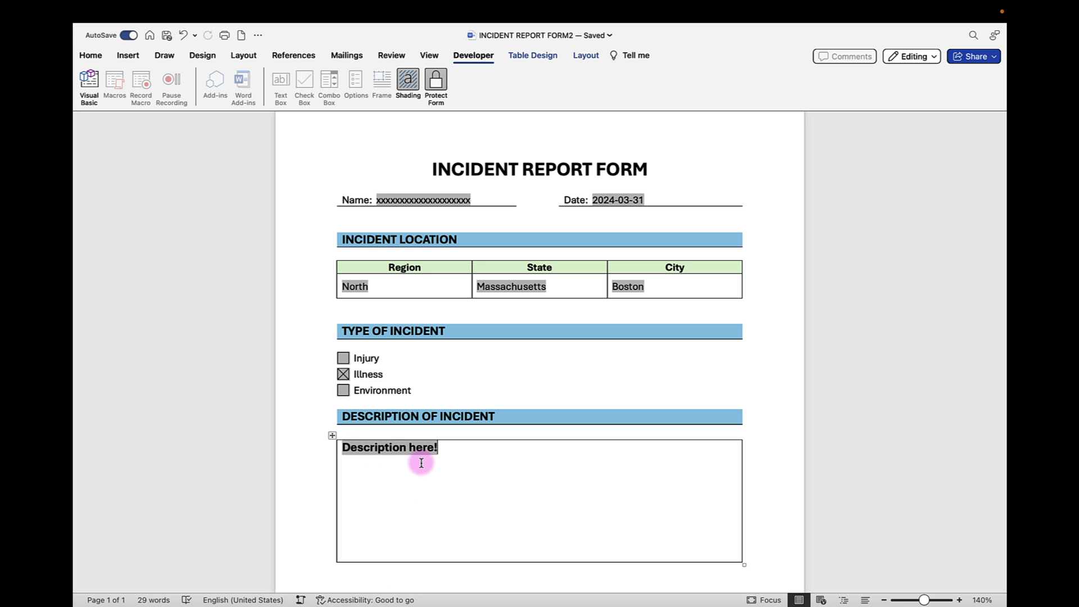
key(BackSpace)
key(BackSpace)
key(BackSpace)
key(BackSpace)
key(BackSpace)
key(BackSpace)
key(BackSpace)
key(BackSpace)
key(BackSpace)
key(BackSpace)
key(BackSpace)
key(BackSpace)
key(BackSpace)
key(BackSpace)
key(BackSpace)
key(BackSpace)
key(BackSpace)
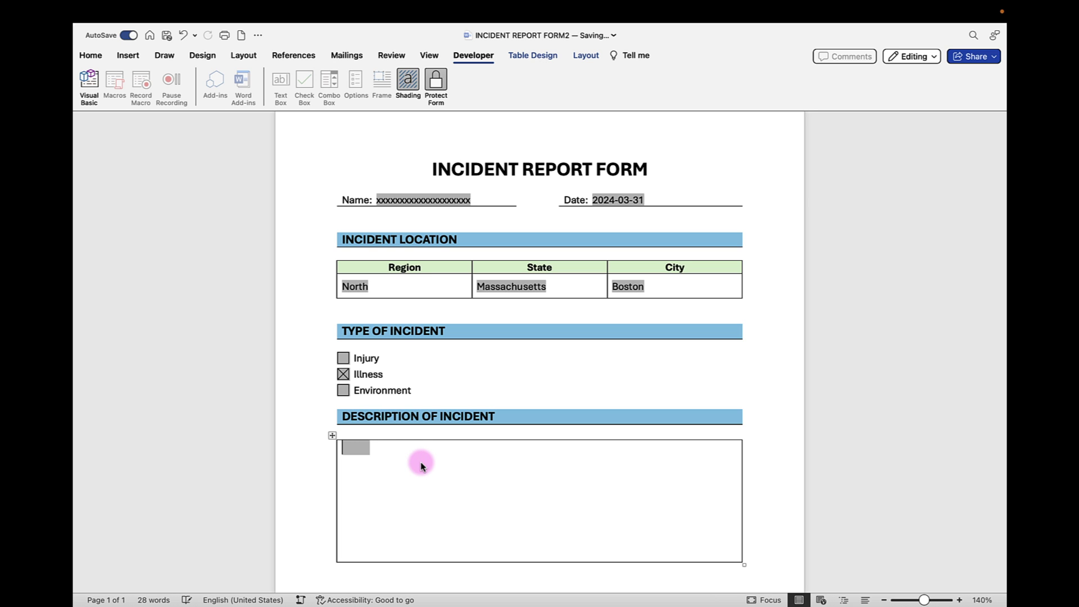
Step: Unprotect the form and make the description field non-bold at 12 pt
click(436, 82)
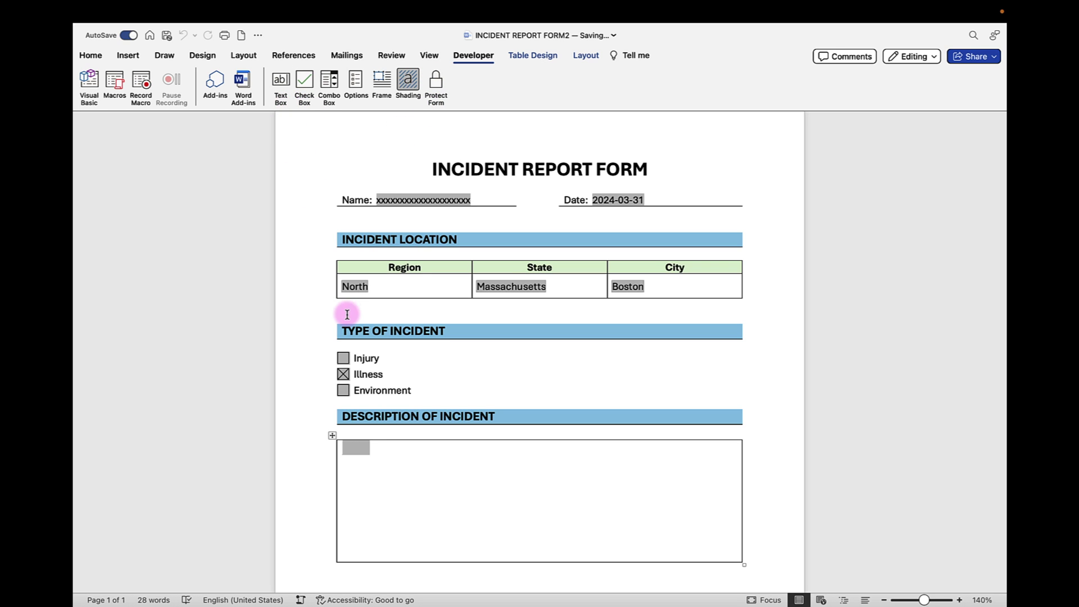
click(362, 451)
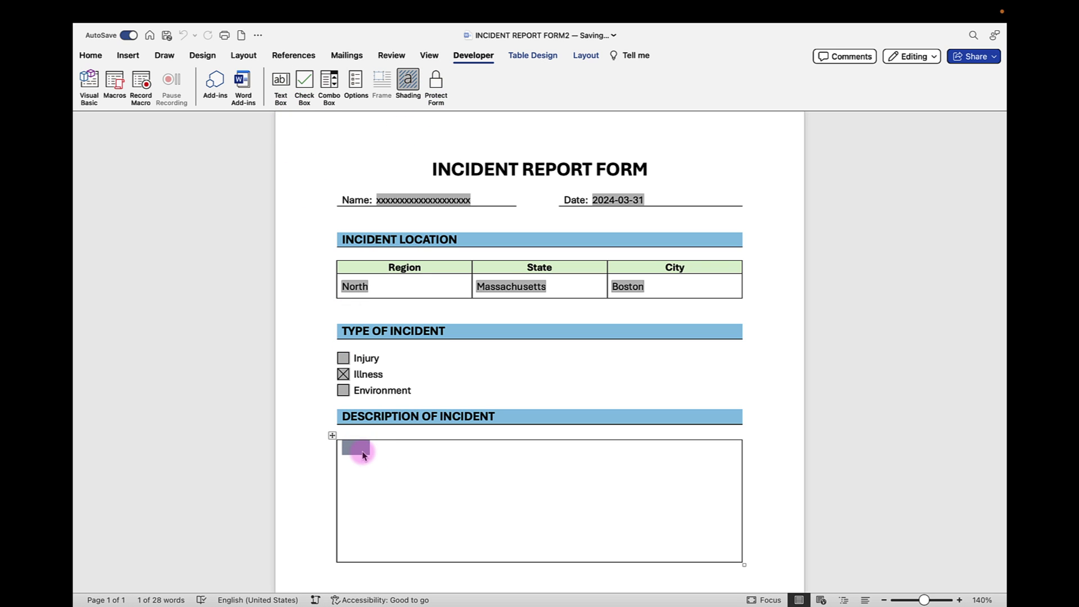
click(96, 58)
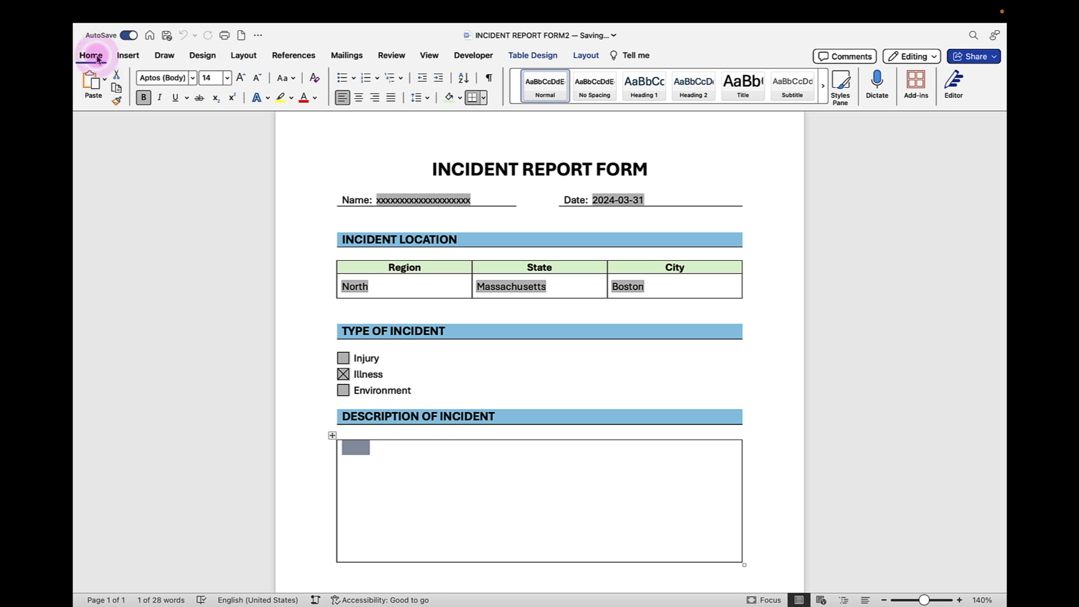
click(143, 97)
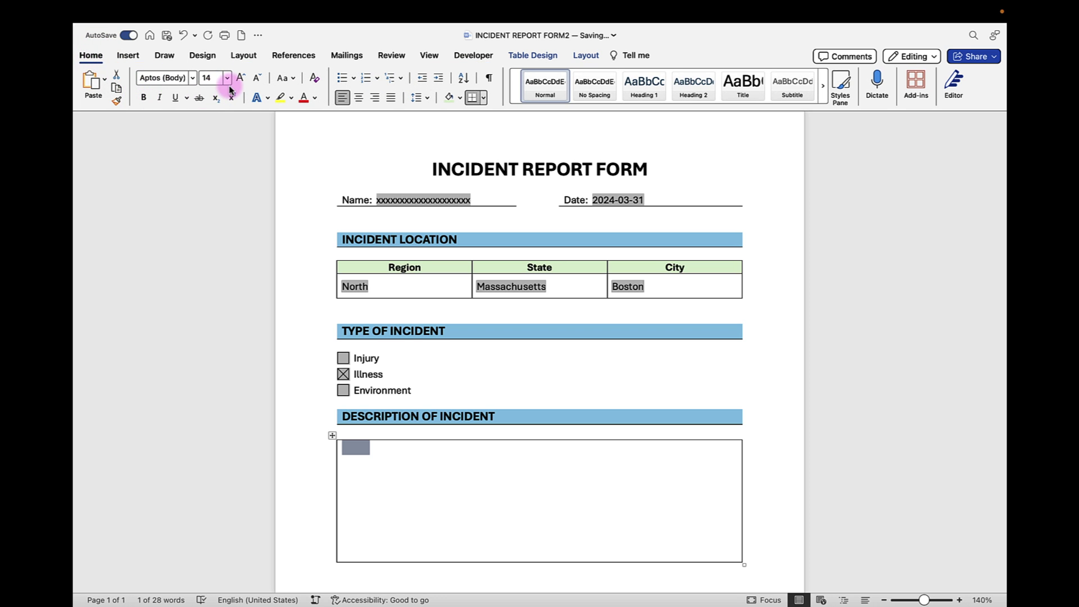
click(213, 77)
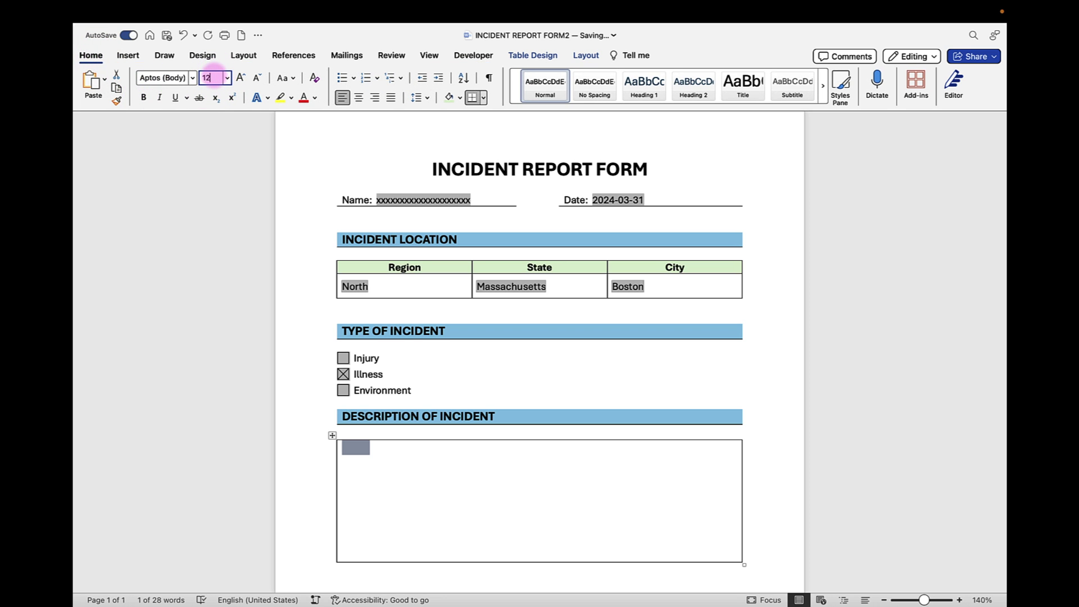
key(Return)
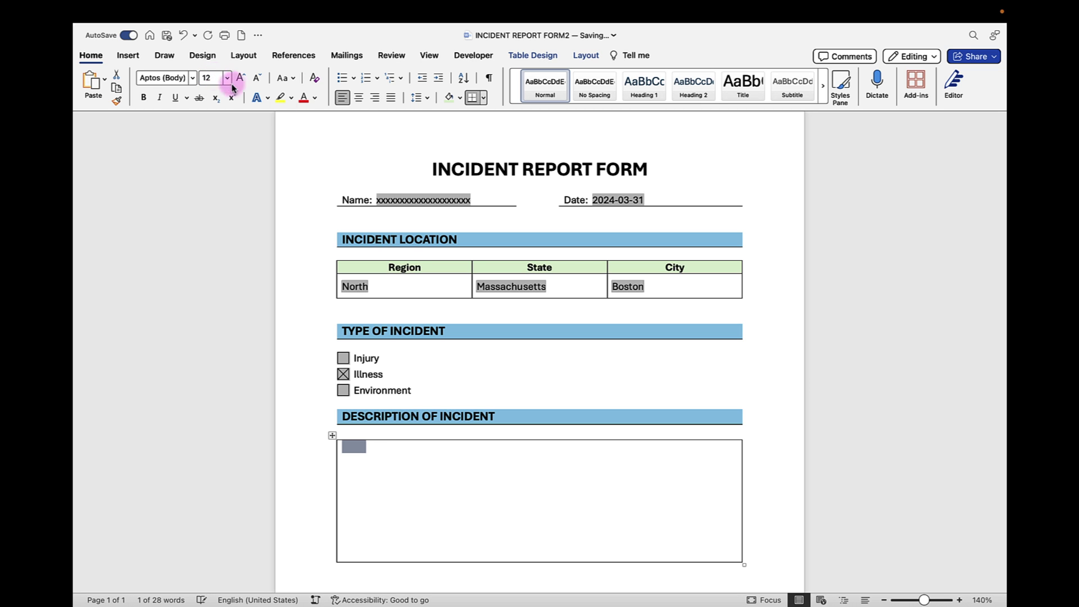
Step: Re-protect the form and test typing 'Description of incident here!' in the description field
click(474, 55)
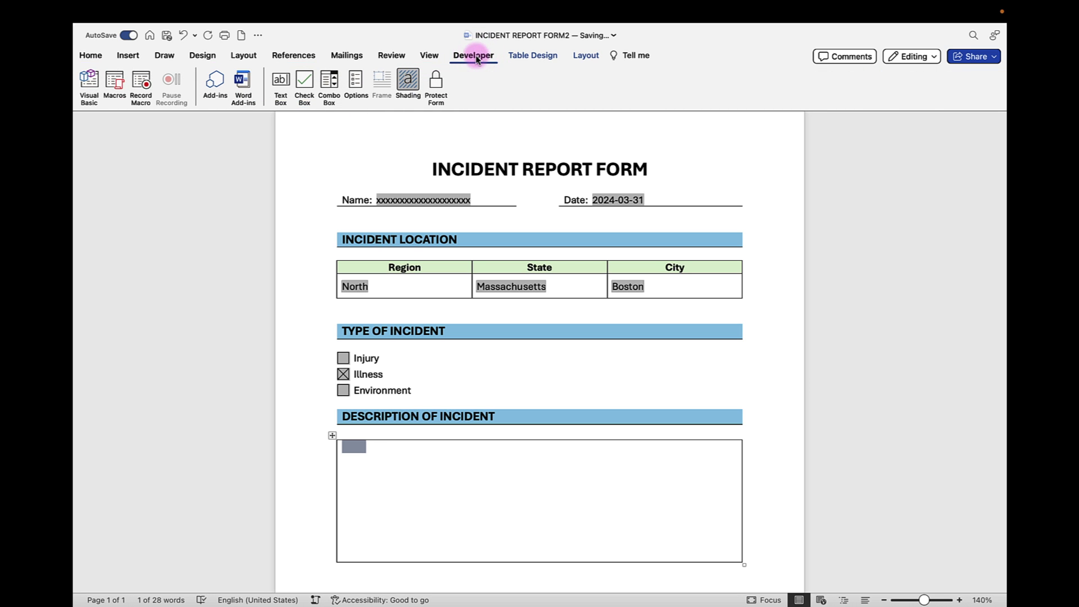
click(434, 89)
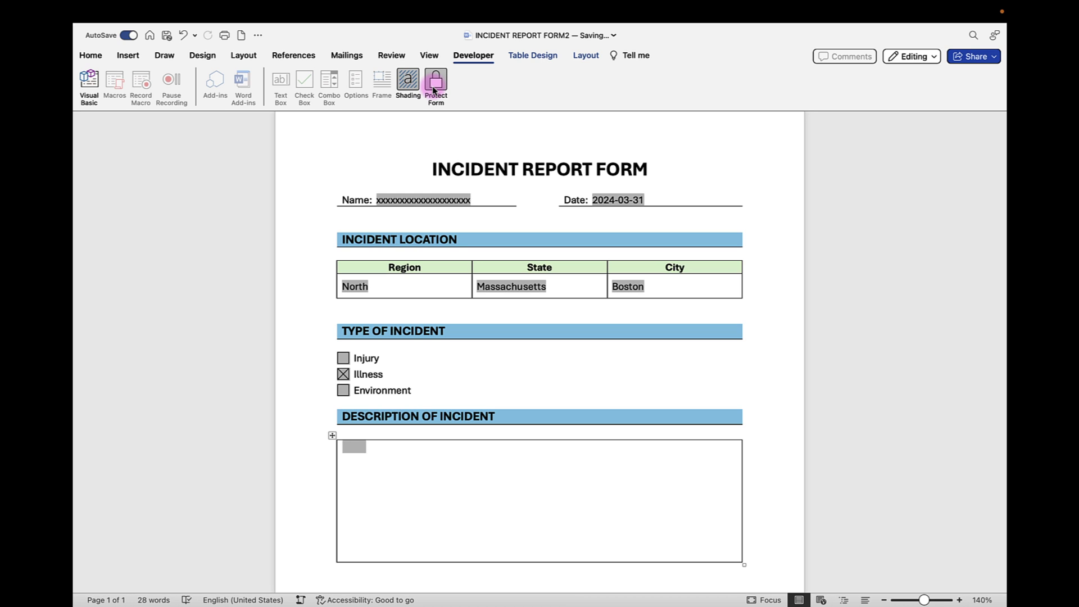
text(Description of)
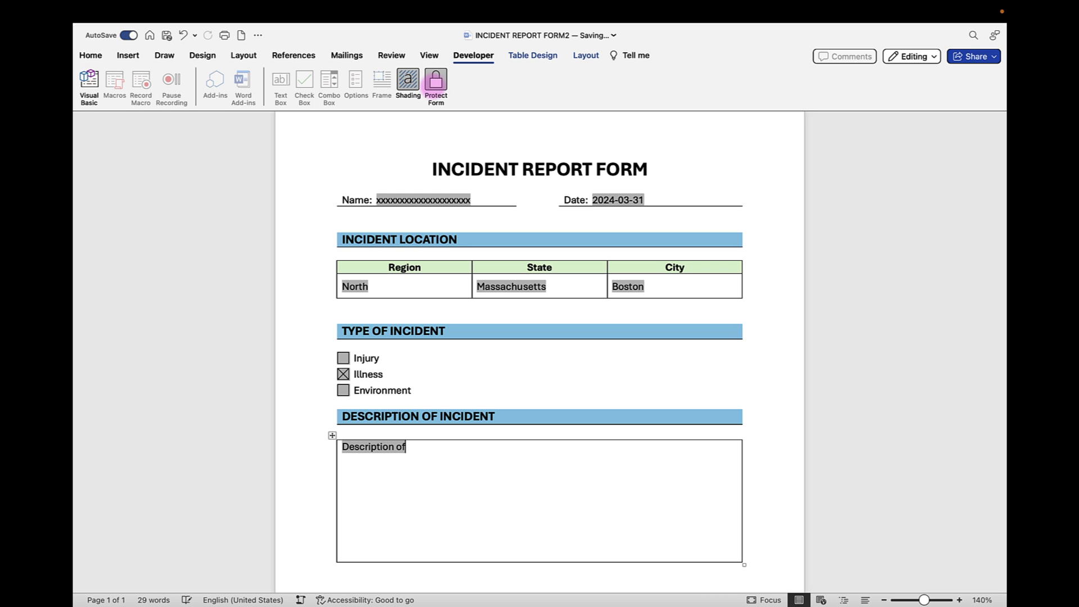
text( incident here!)
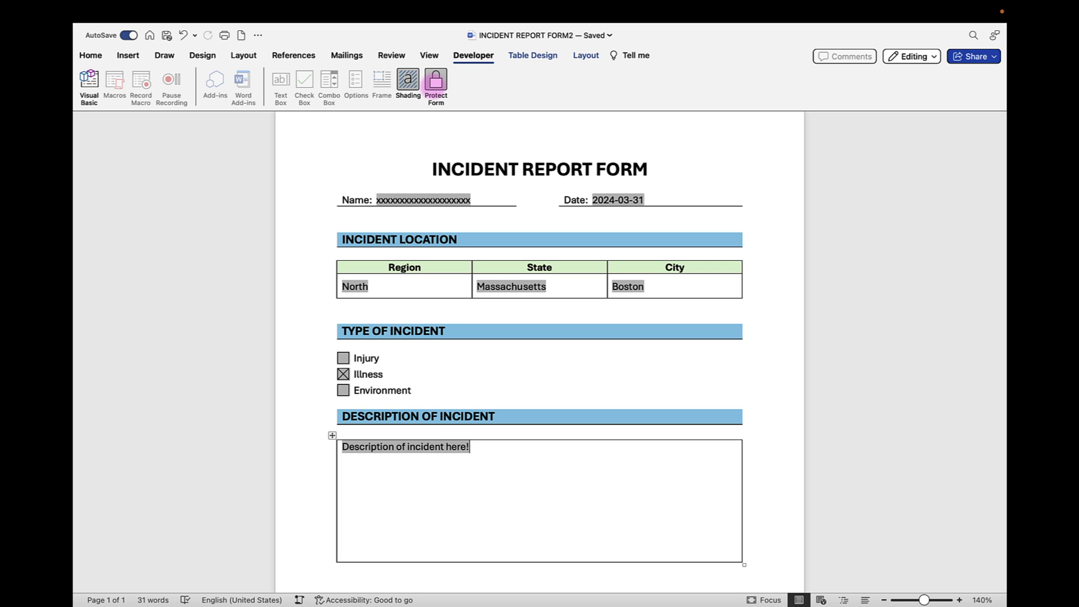
key(BackSpace)
key(BackSpace)
key(BackSpace)
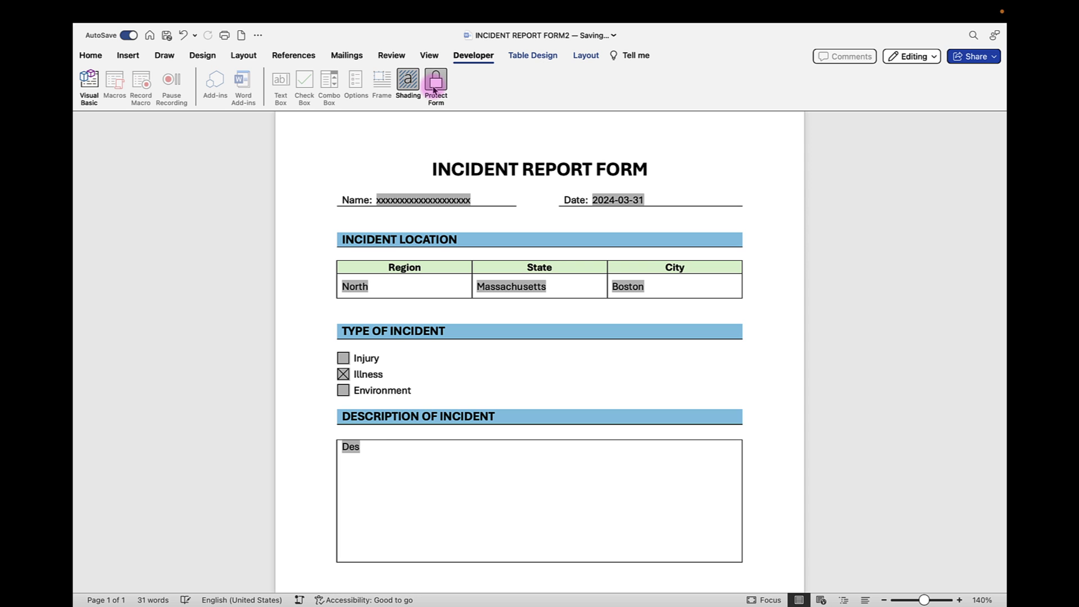
Step: Toggle form protection off and on to reset the drop-downs and checkboxes
click(434, 90)
click(362, 285)
click(506, 287)
click(643, 286)
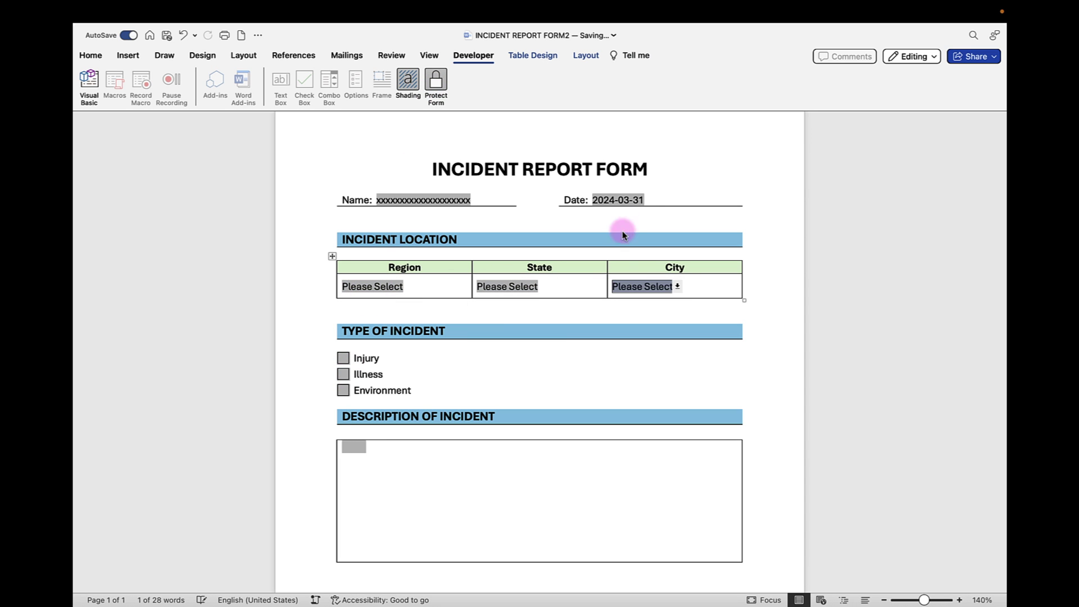
Step: Delete the test entries from the Date and Name fields
click(599, 200)
key(BackSpace)
click(393, 200)
key(BackSpace)
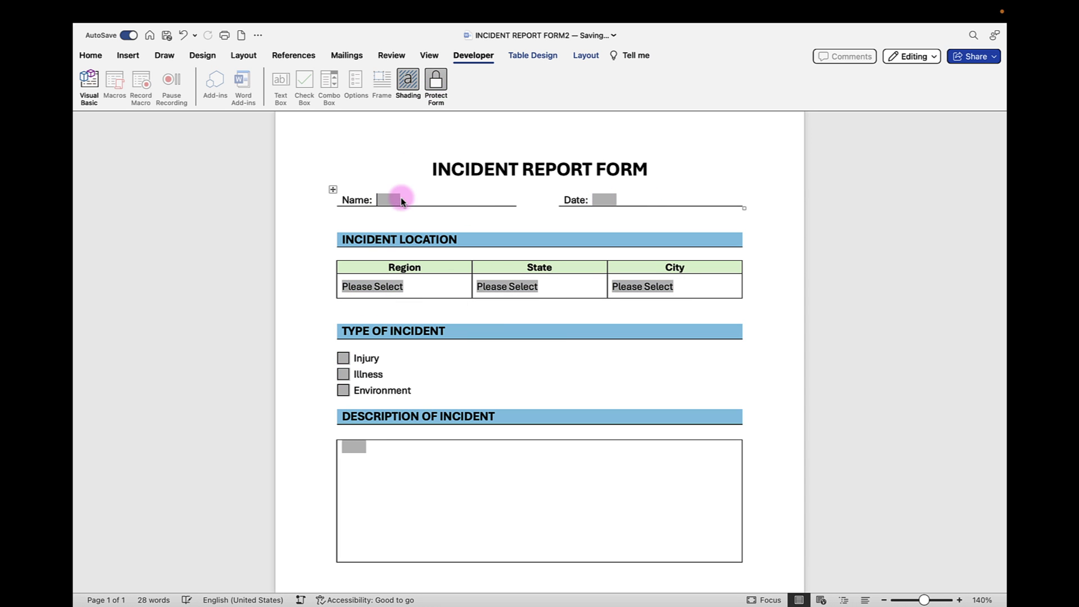
Step: Save a copy of the cleared form as INCIDENT REPORT FORM2
click(146, 11)
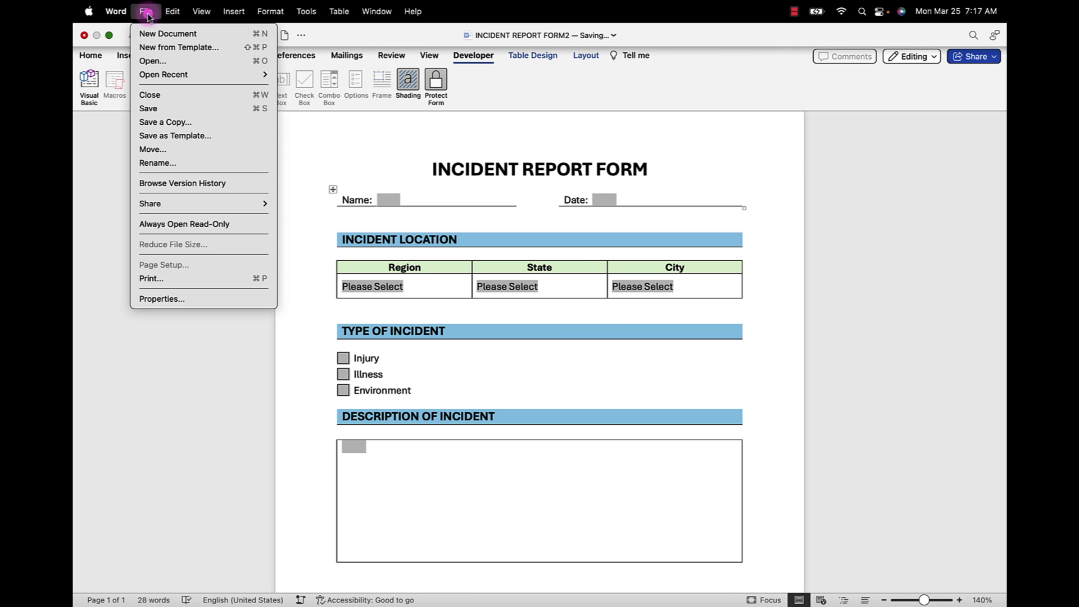
click(175, 123)
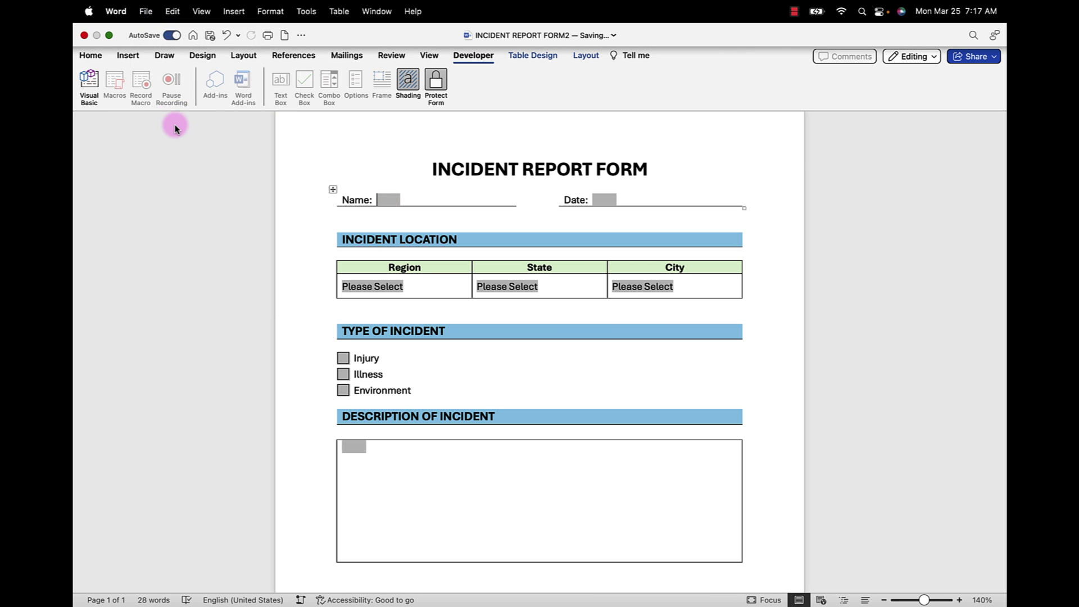
click(738, 439)
click(579, 362)
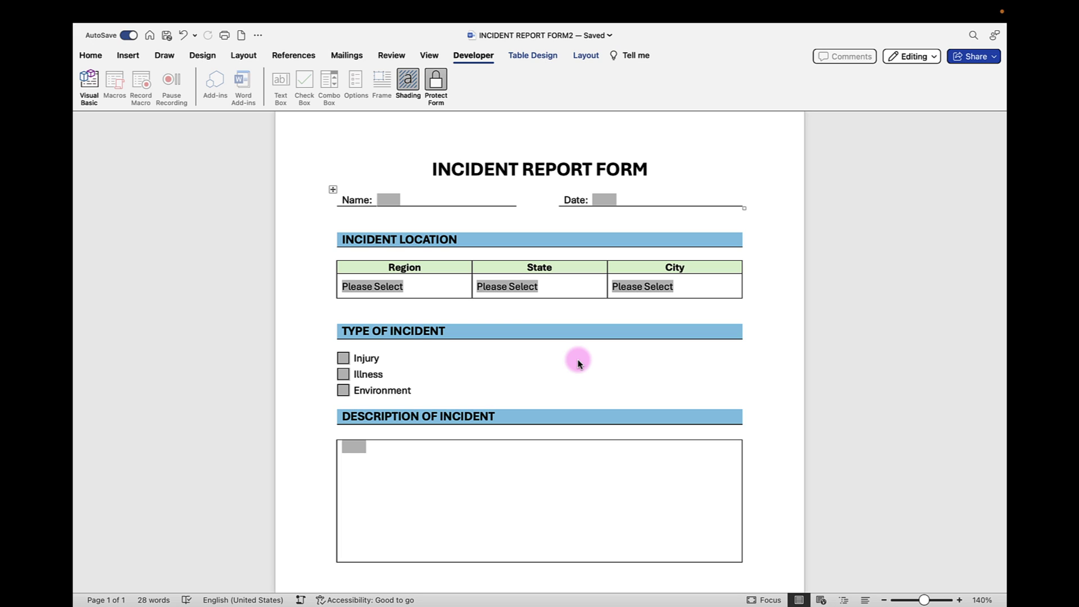